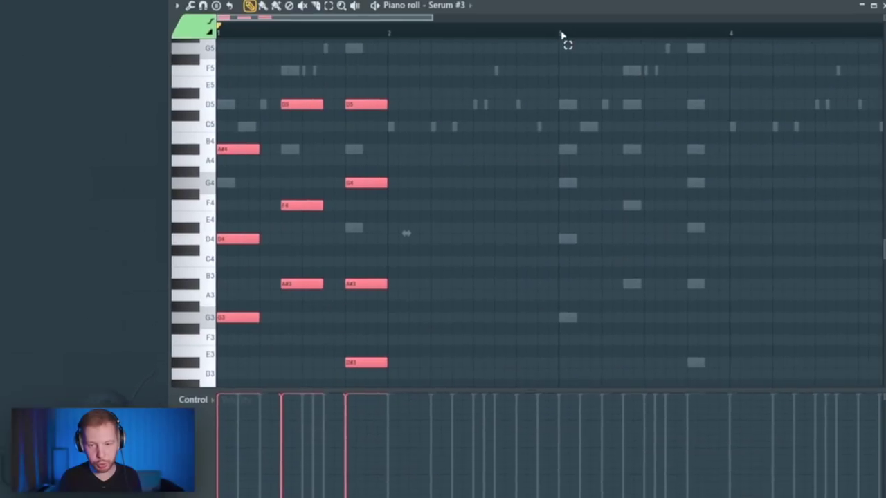
Step: Duplicate all the Serum #3 chords so that they repeat every two bars through bar 8
key("ctrl+a")
key("ctrl+b")
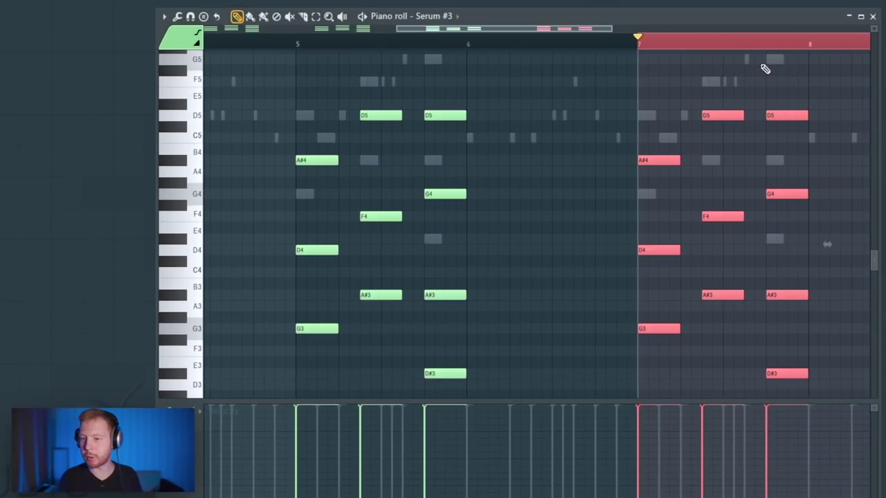
left_click(872, 16)
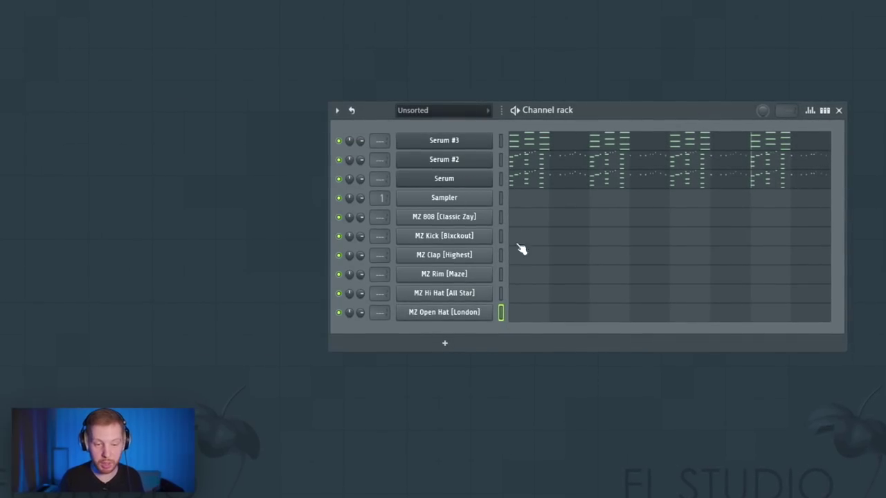
Step: Place a G5 note at the start of bar 1 in the piano roll of the MZ 808 [Classic Zay] channel
left_click(444, 216)
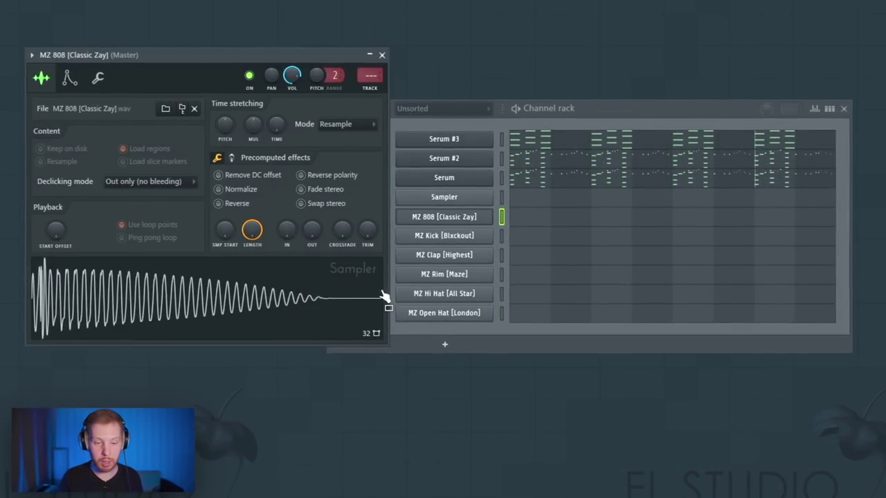
right_click(453, 220)
left_click(529, 298)
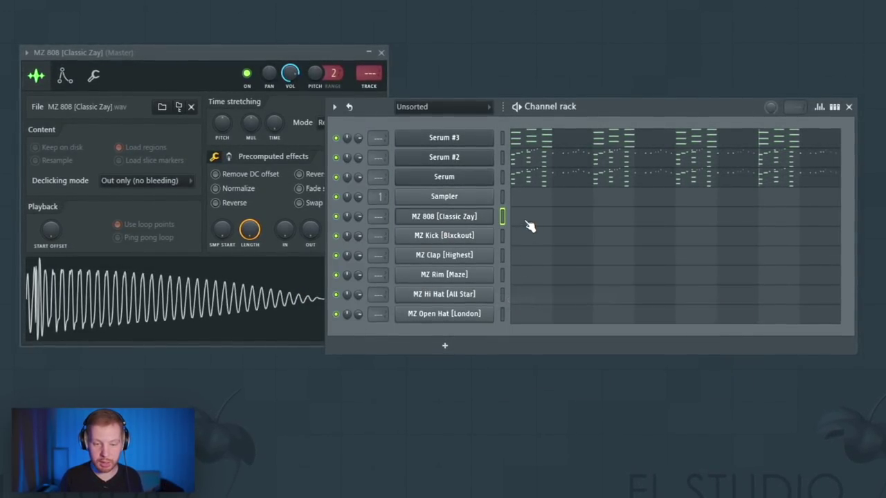
left_click(527, 221)
mouse_move(374, 245)
left_mouse_down()
mouse_move(352, 245)
mouse_move(289, 169)
mouse_move(286, 132)
left_mouse_up()
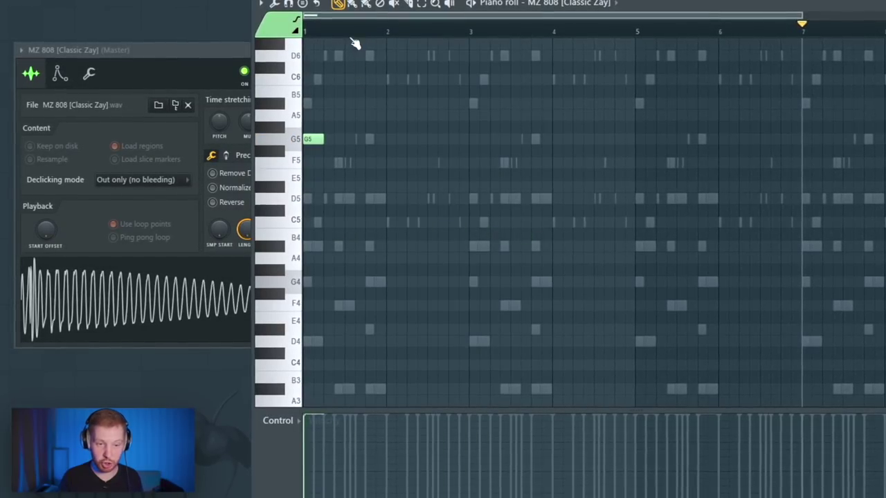
left_click(306, 33)
scroll(305, 33, "up", 4)
Step: Apply a moderate Boost and raise the EQ in the MZ 808 [Classic Zay] sample's precomputed effects, auditioning the sound
key("F6")
left_click(444, 216)
left_click(444, 216)
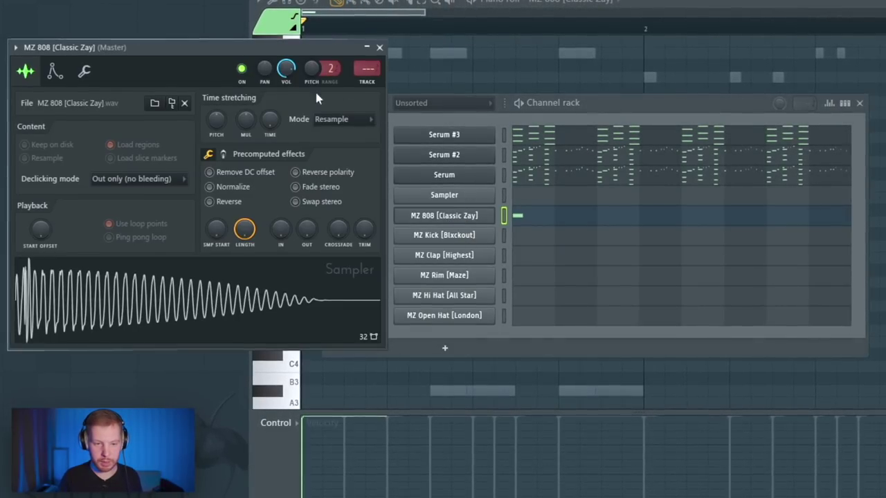
left_click_drag(318, 49, 674, 120)
left_click(580, 227)
left_click_drag(574, 251, 575, 208)
key("space")
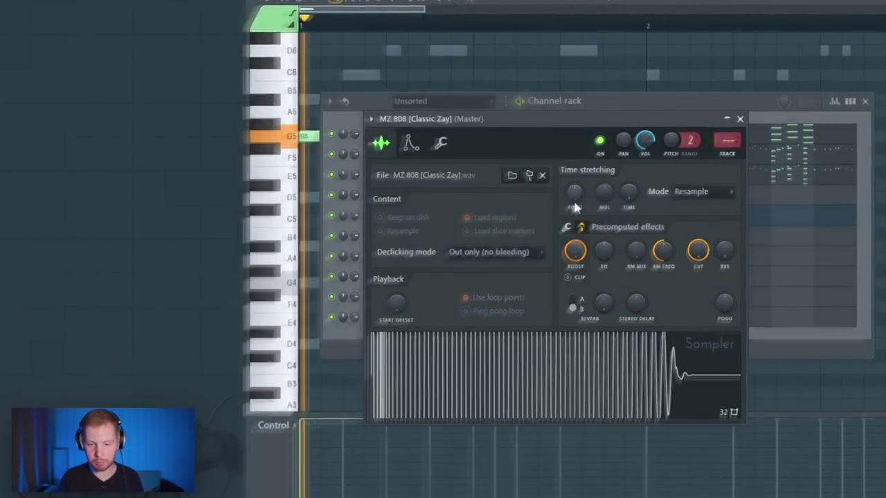
key("space")
left_click_drag(576, 251, 576, 278)
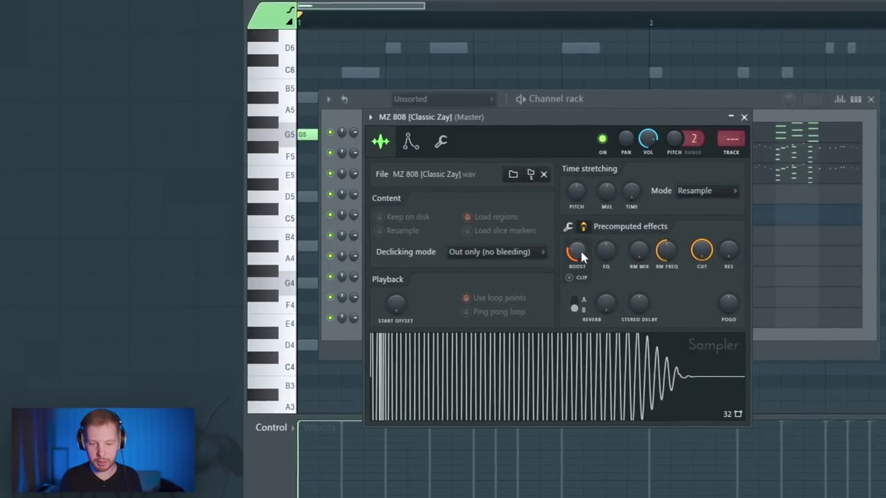
key("space")
key("space")
left_click_drag(604, 250, 604, 219)
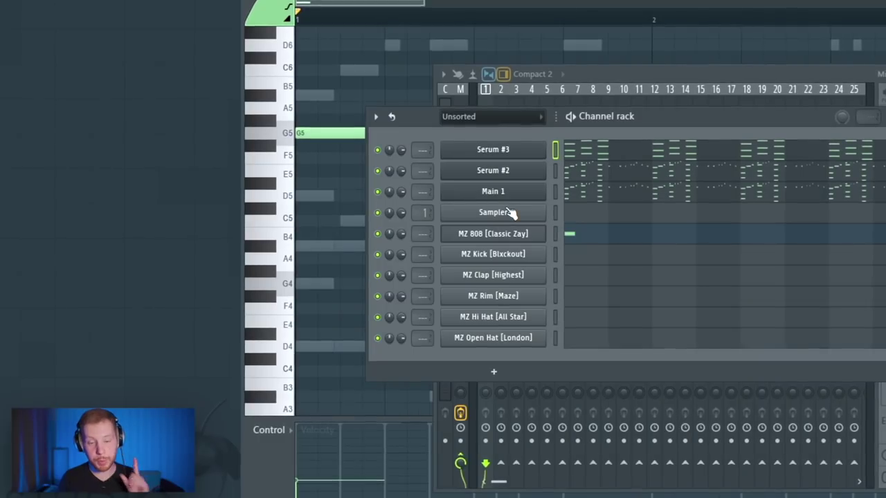
Step: Rename the Serum #2 channel to "Main 2"
middle_click(500, 171)
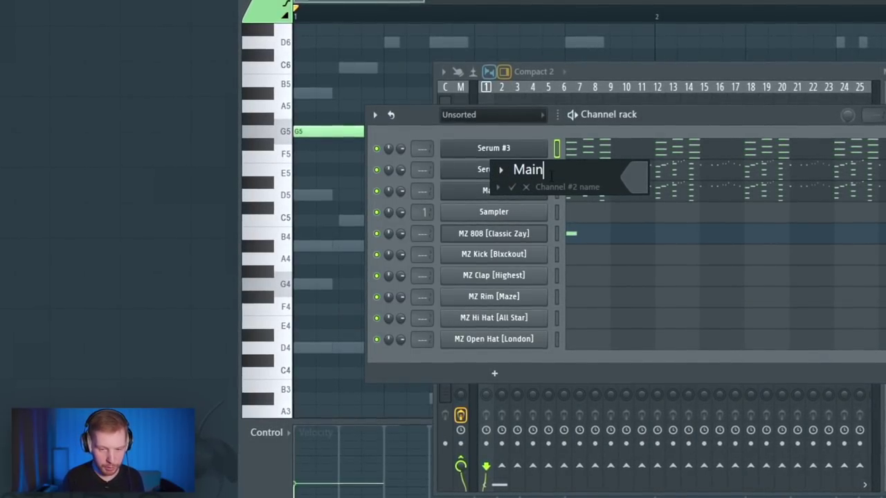
type("Main 2")
key("Return")
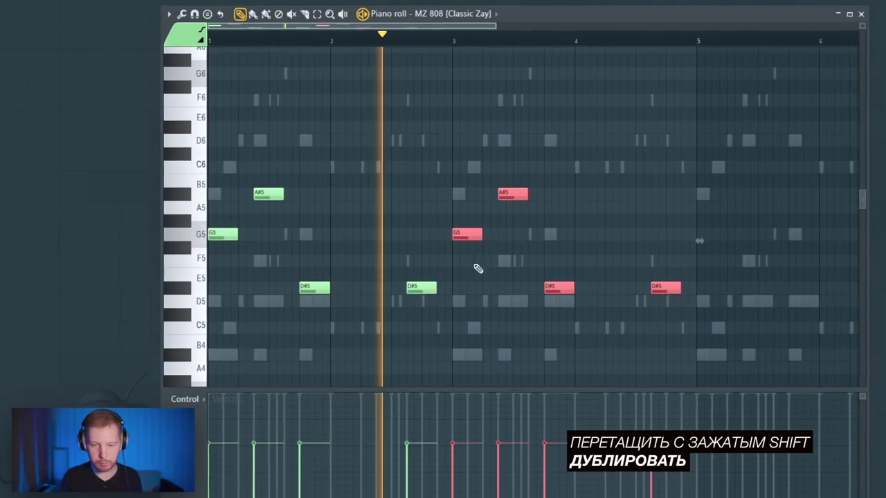
Step: Shorten the last D#5 note of the 808 line in bar 4 and duplicate the four-bar line into bars 5 to 8
left_click(478, 270, "ctrl")
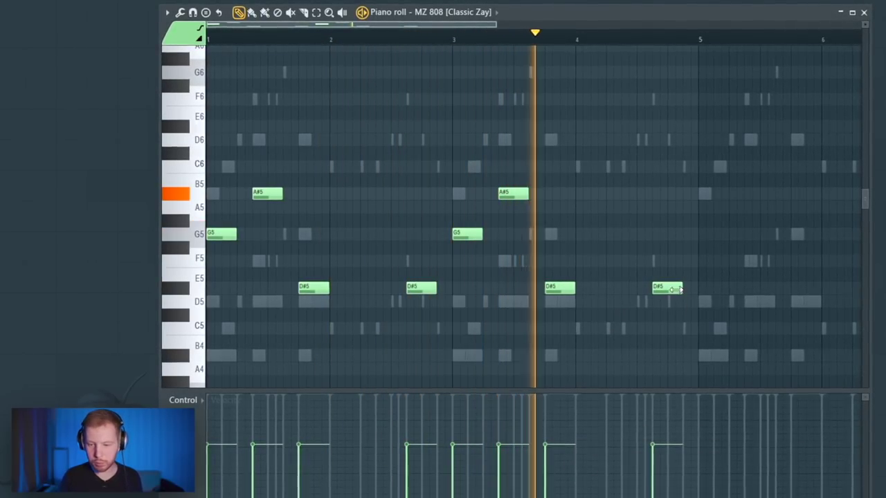
left_click_drag(678, 289, 661, 290)
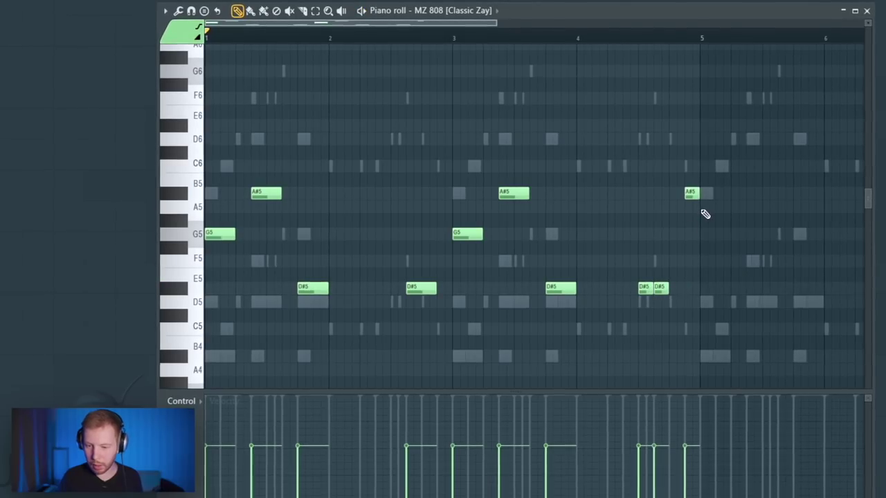
key("ctrl+b")
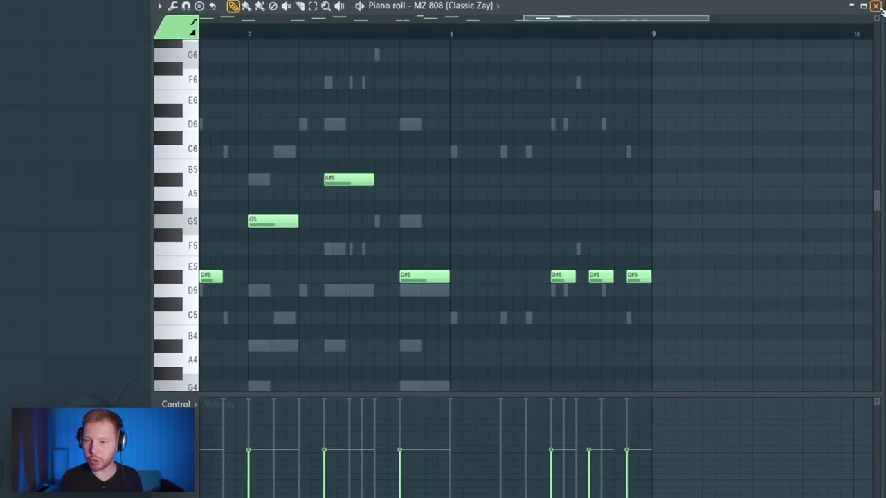
left_click(875, 6)
Step: Clone the MZ 808 [Classic Zay] channel and reverse the clone's sample
right_click(400, 230)
left_click(448, 349)
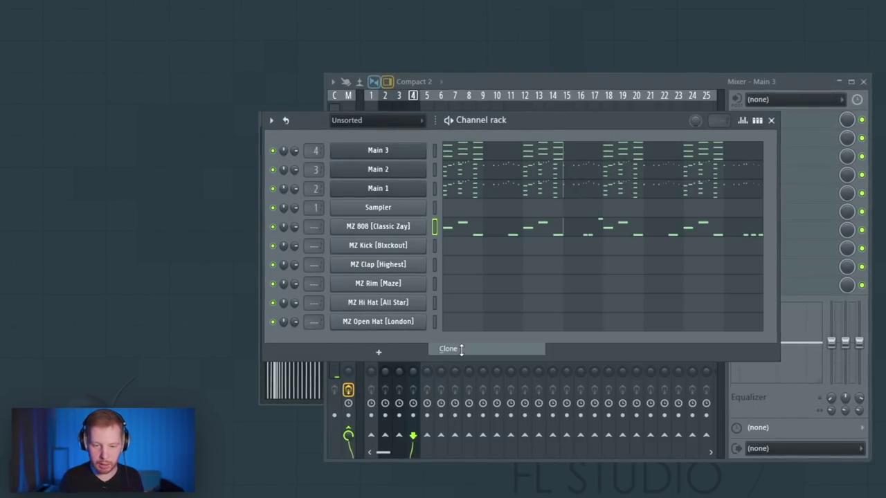
left_click(379, 248)
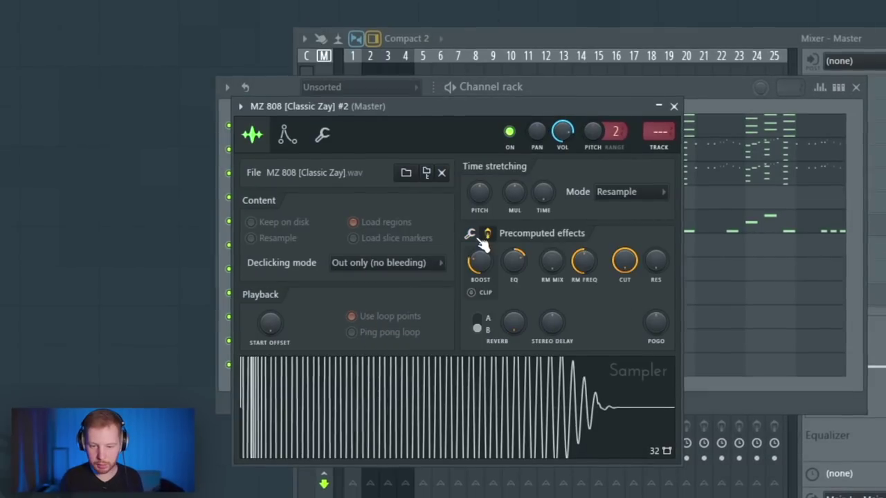
left_click(465, 236)
left_click(471, 291)
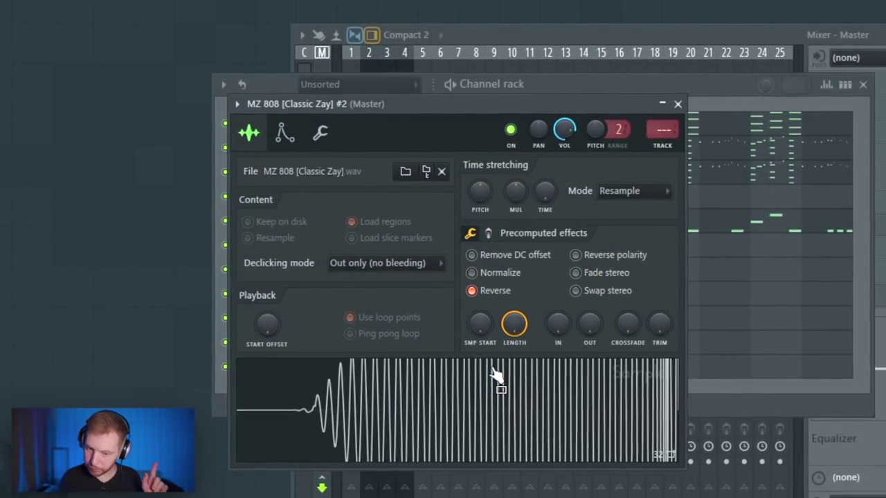
Step: Set the cloned 808's volume envelope to maximum hold with decay, sustain and release at minimum
left_click(286, 134)
left_click_drag(307, 292, 307, 222)
left_click_drag(335, 292, 335, 361)
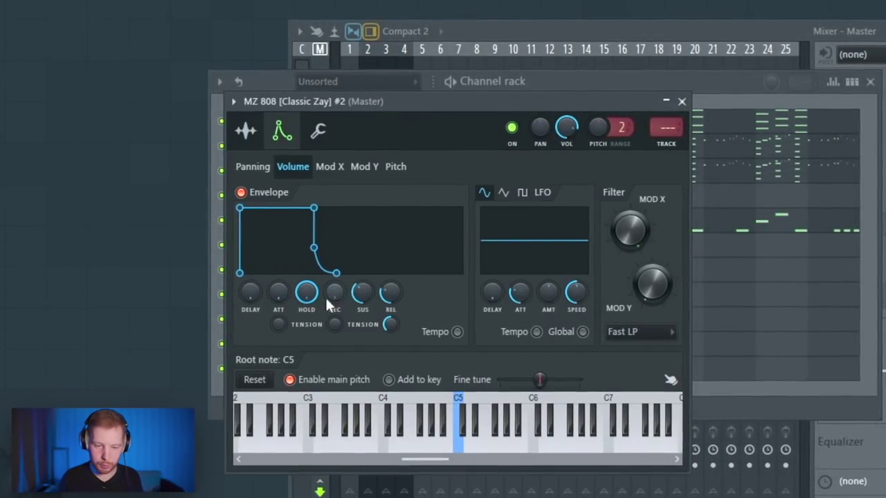
left_click_drag(364, 292, 364, 361)
left_click_drag(390, 292, 391, 361)
Step: Lower the EQ in the precomputed effects of the cloned 808 sample
left_click(244, 129)
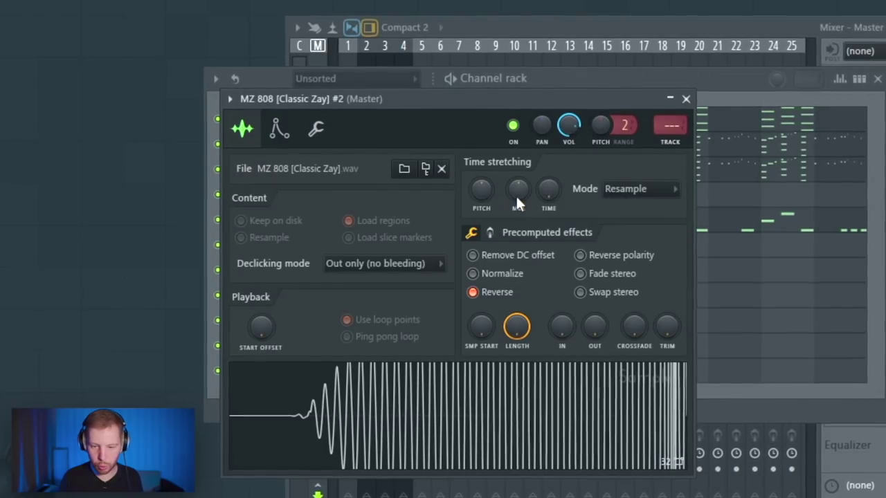
left_click(471, 233)
left_click_drag(518, 263, 518, 319)
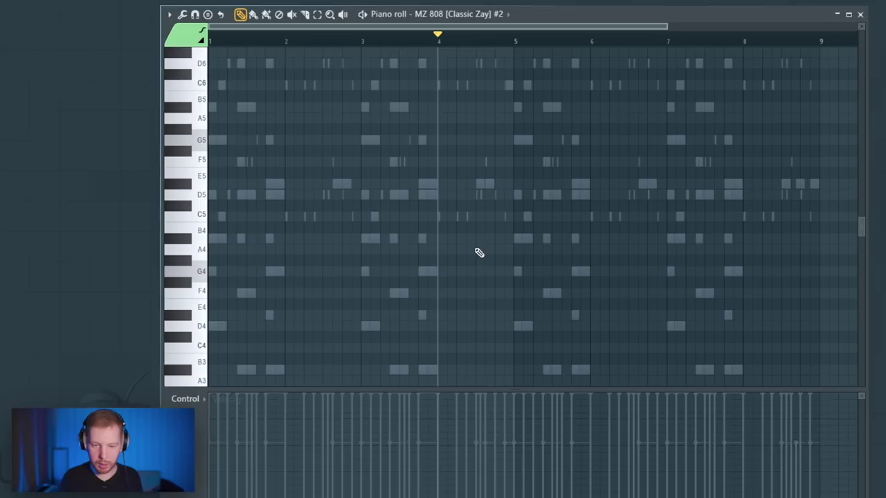
Step: Add a long D#5 note for the reversed 808 from the middle of bar 2 to the start of bar 3
scroll(280, 194, "up", 2)
scroll(488, 216, "up", 3)
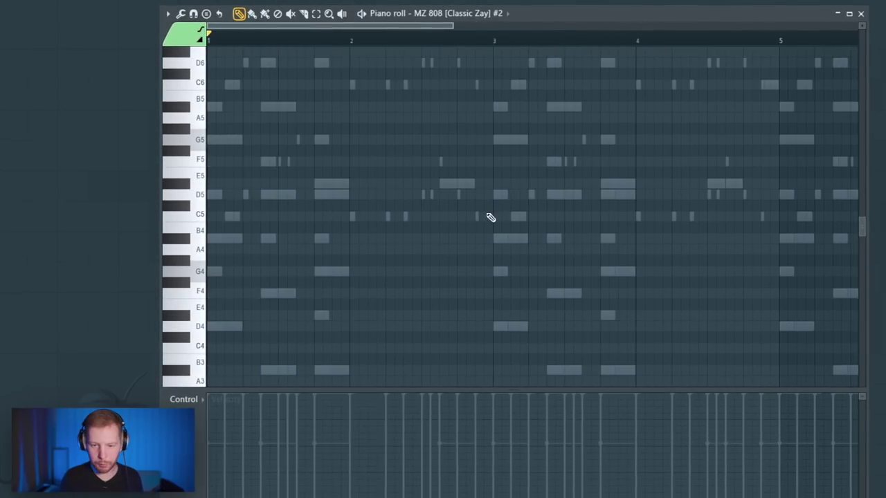
left_click(403, 184)
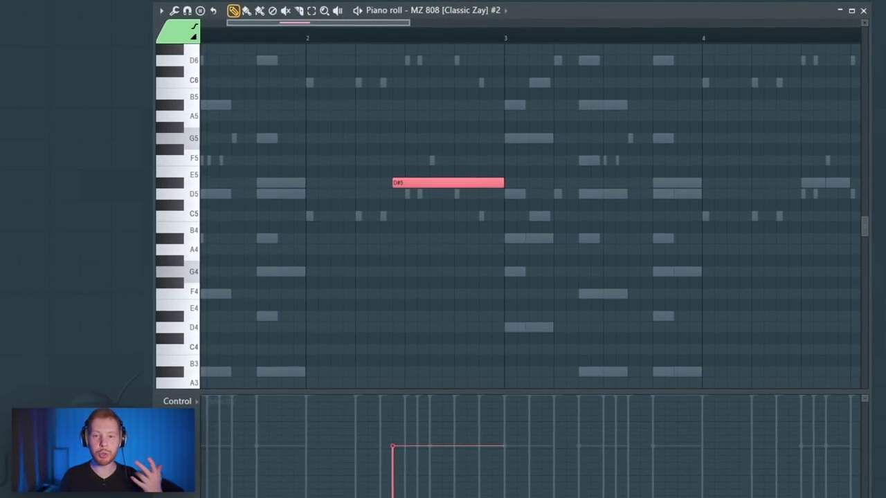
key("F6")
left_click(412, 246)
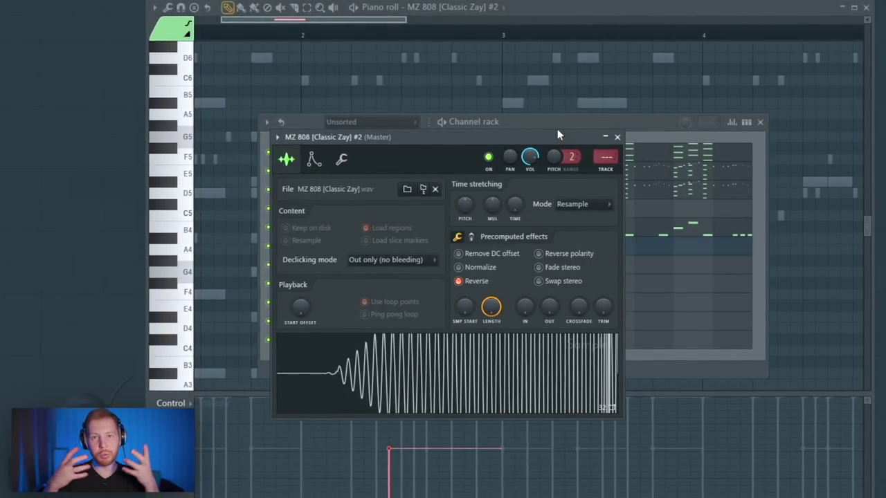
left_click(621, 99)
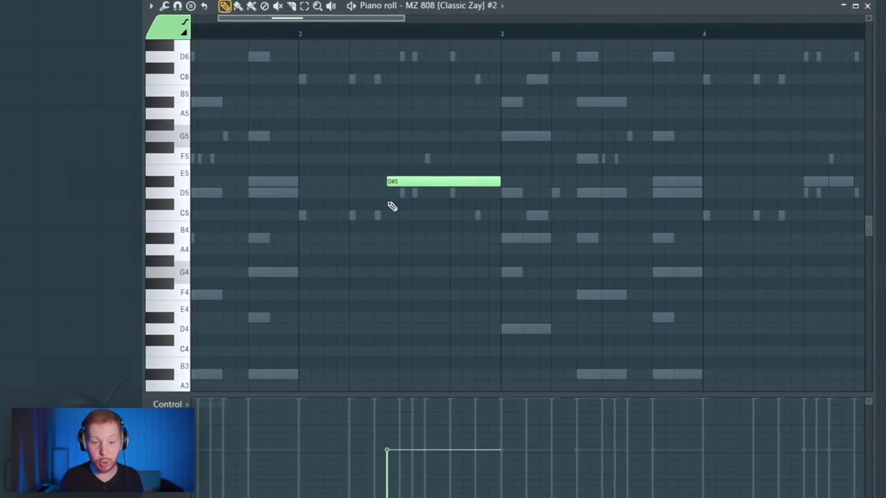
key("space")
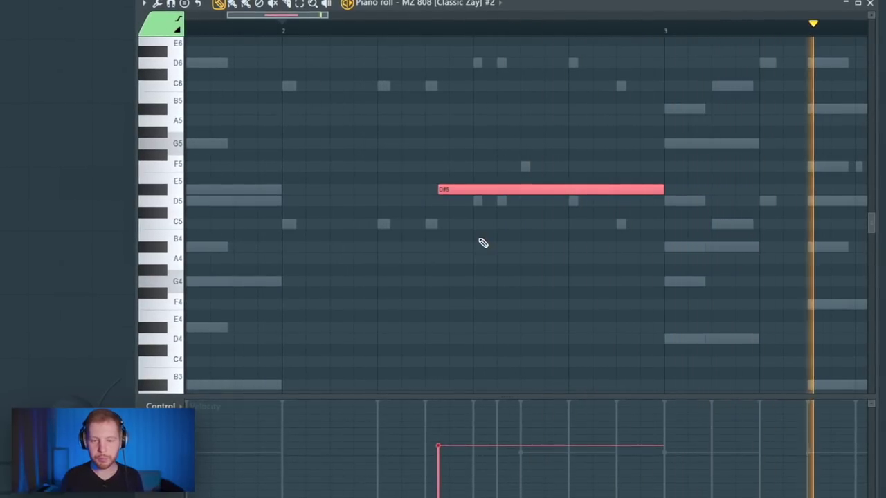
Step: Duplicate the first four bars of the reversed 808 part into bars 5 to 8
key("F6")
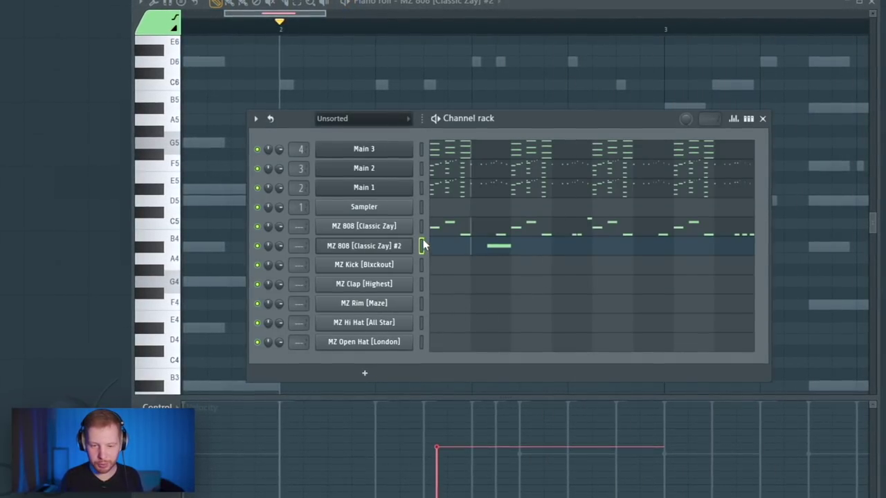
key("ctrl+l")
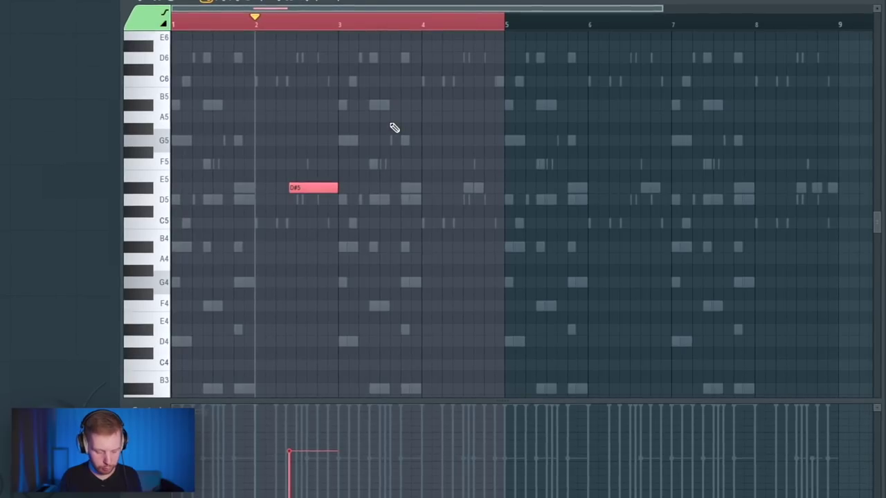
key("ctrl+b")
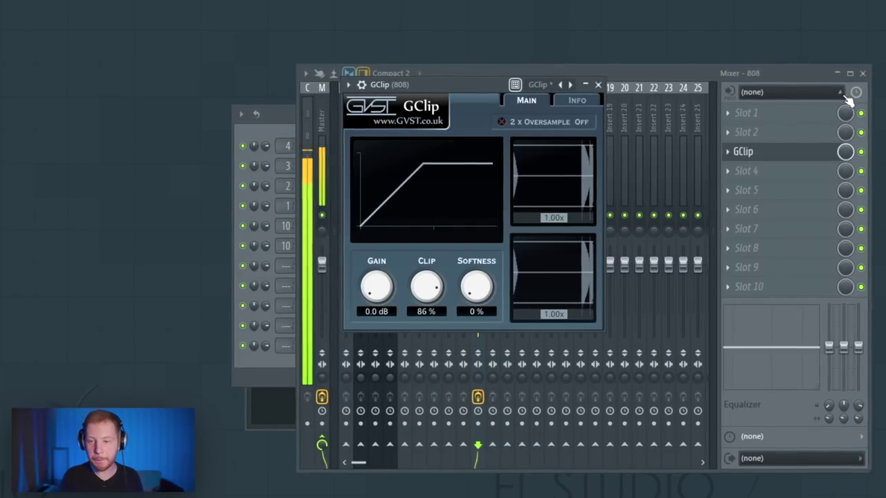
Step: Raise the Boost on the MZ Kick [Blxckout] sample and add two more C5 kick hits in bar 8 along with the 808 notes
key("F6")
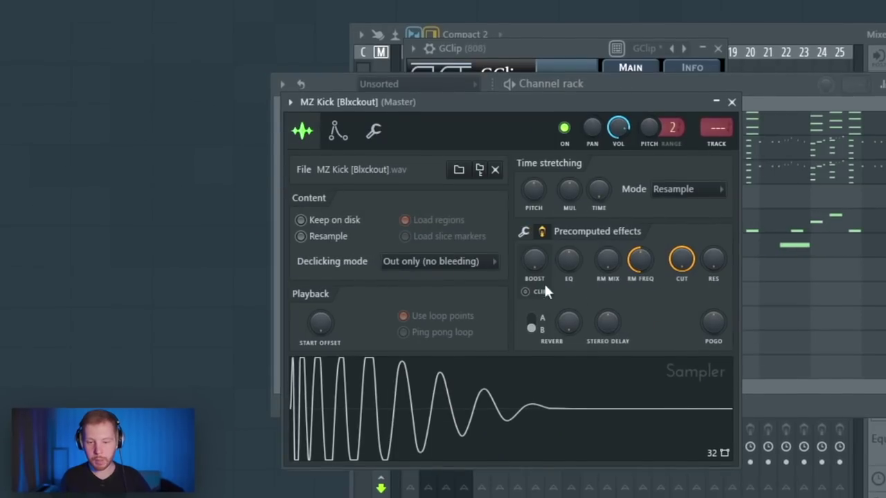
left_click_drag(534, 259, 534, 223)
left_click(738, 98)
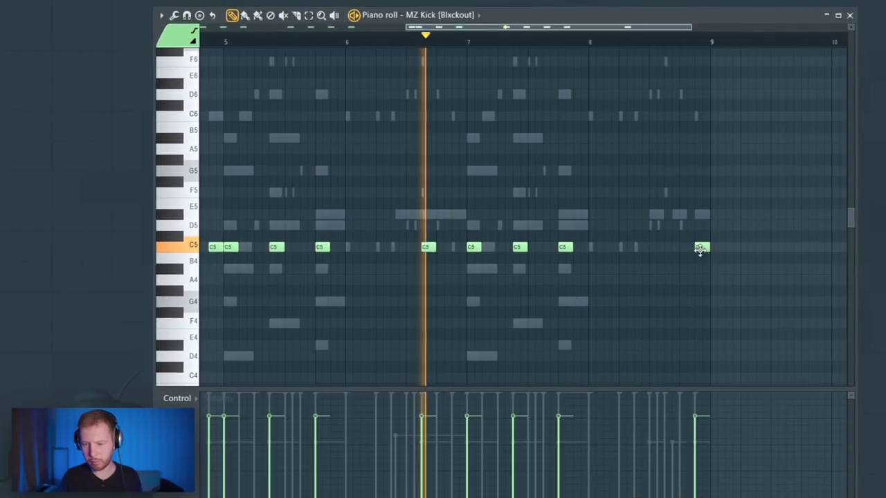
left_click(678, 247)
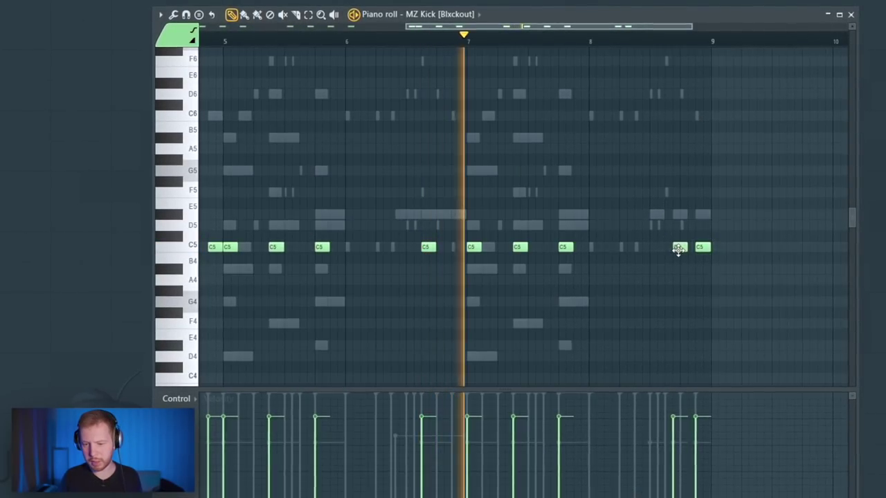
left_click(654, 247)
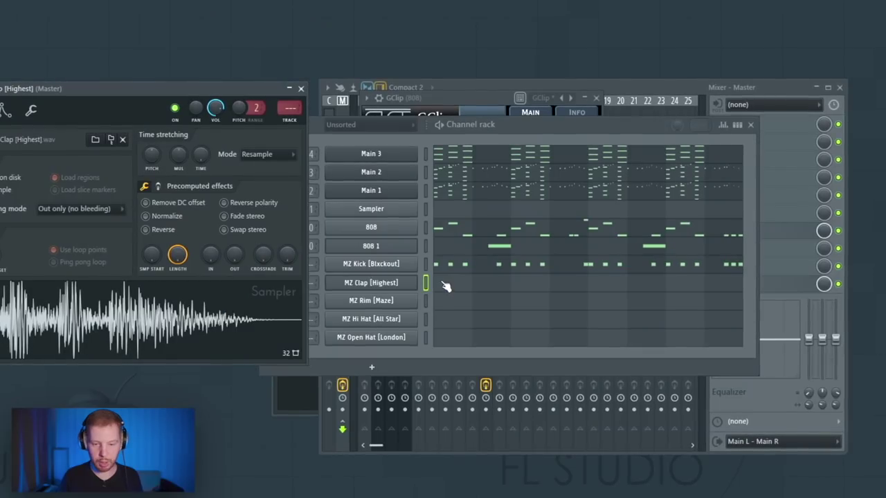
Step: Place a C5 note on beat 3 of bar 1 for MZ Clap [Highest] and duplicate it into every bar through bar 8
left_click(445, 285)
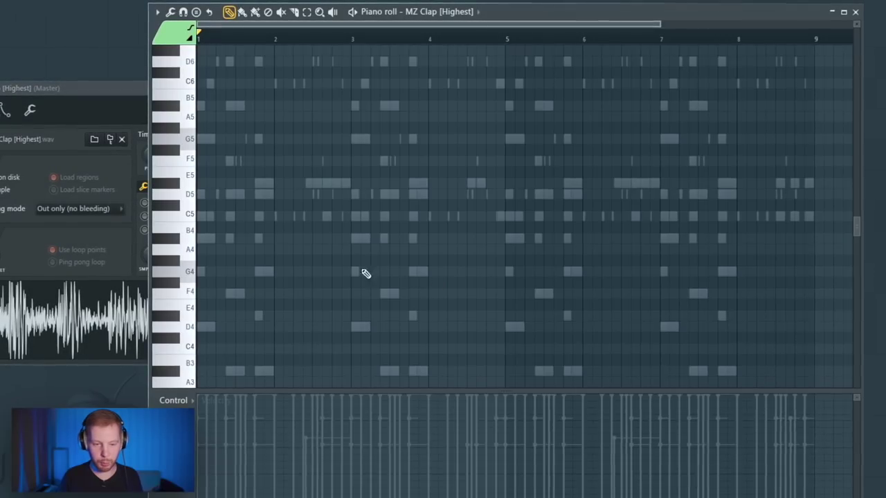
left_click(237, 217)
key("ctrl+b")
key("ctrl+b")
key("ctrl+b")
key("ctrl+b")
key("ctrl+b")
key("ctrl+b")
key("ctrl+b")
key("ctrl+a")
key("space")
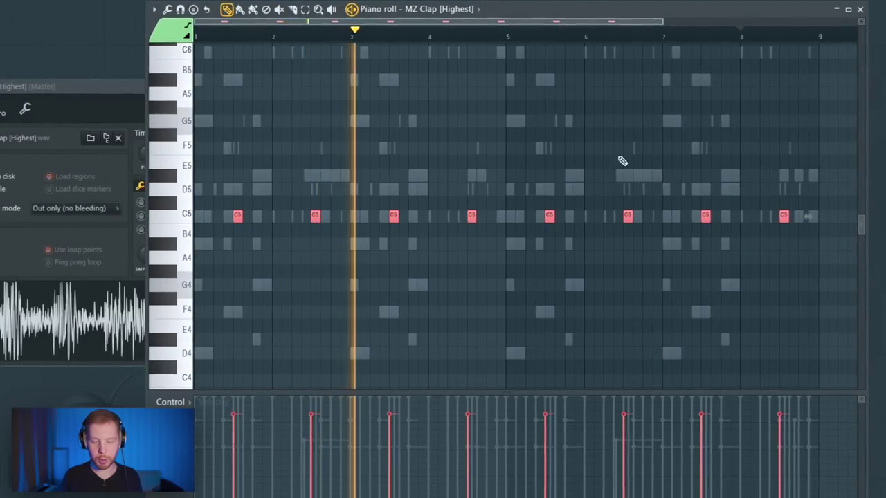
left_click(858, 9)
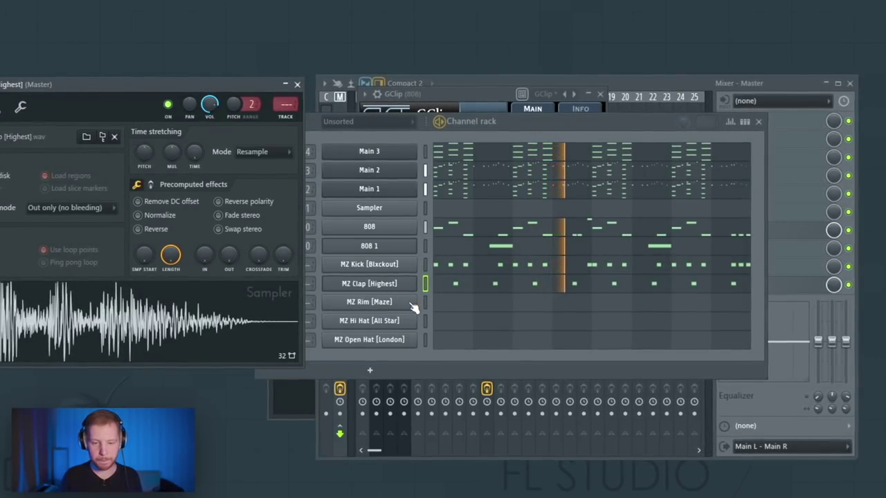
Step: Place C5 hits for MZ Rim [Maze] on the last off-beat of bar 1 and first off-beat of bar 2, repeating every two bars through bar 8
left_click(391, 298)
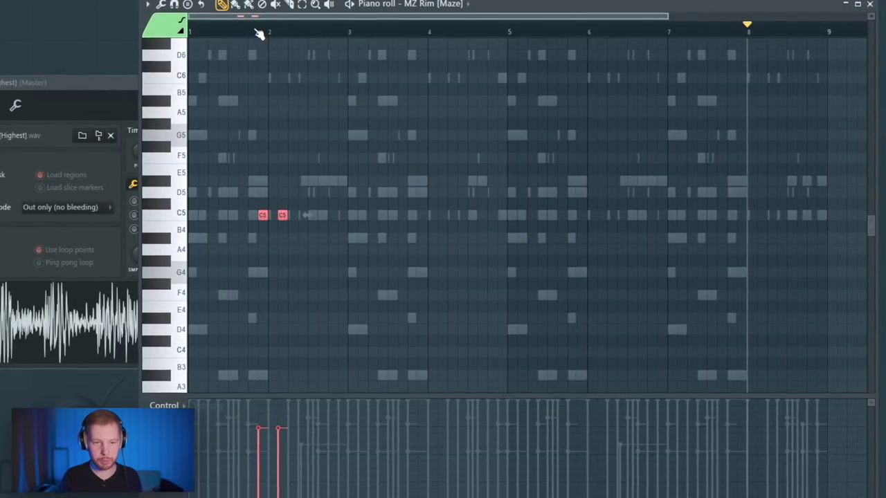
left_click_drag(350, 31, 188, 32)
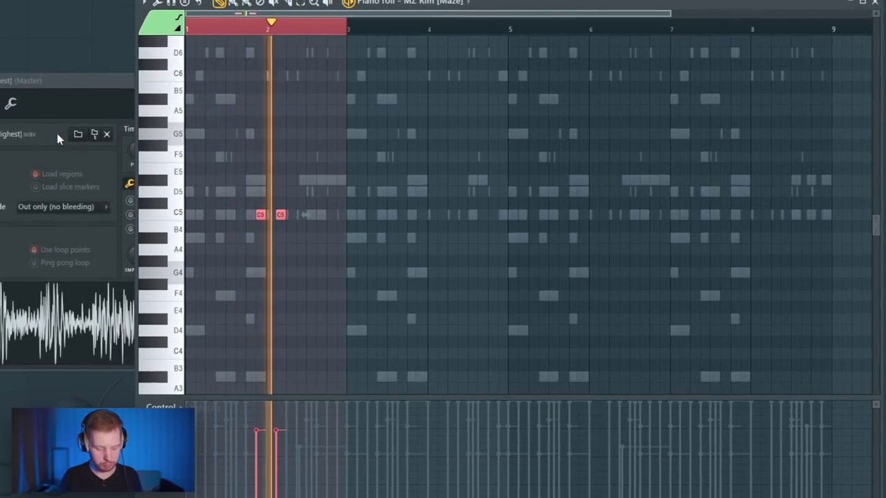
key("ctrl+b")
key("ctrl+b")
key("ctrl+b")
key("Escape")
Step: Adjust the EQ in the precomputed effects of the MZ Open Hat [London] sample
left_click(399, 345)
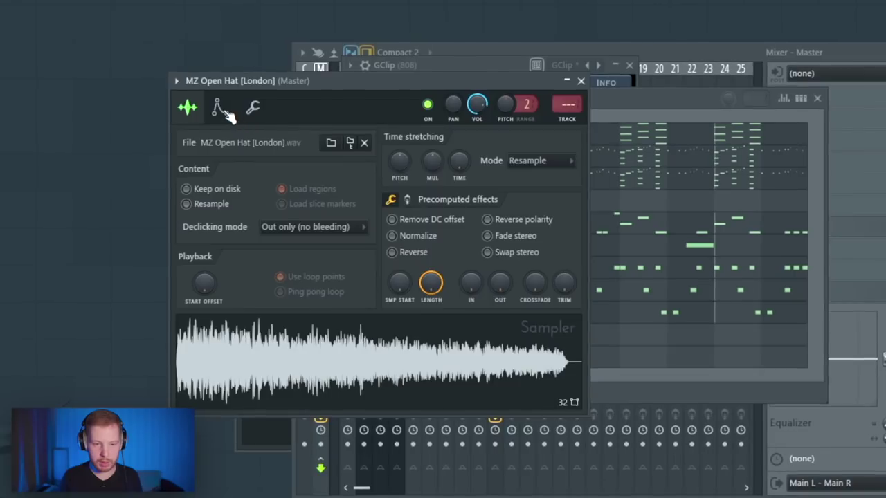
left_click(222, 111)
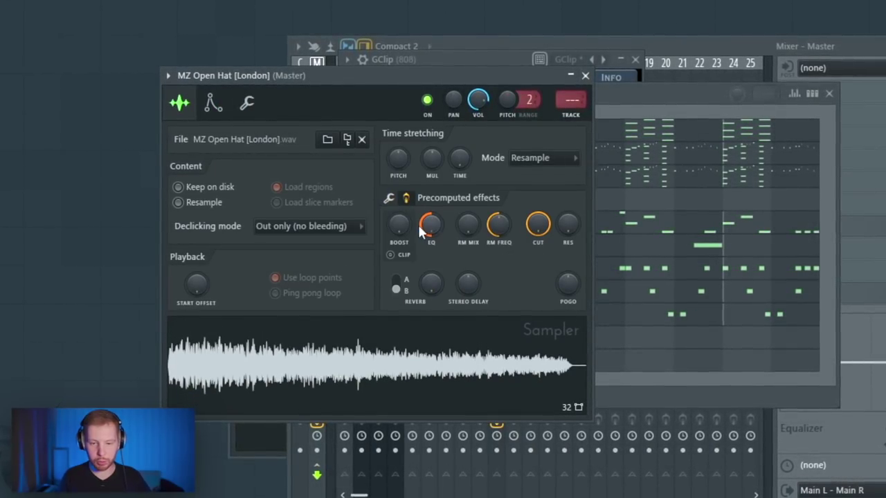
left_click(403, 256)
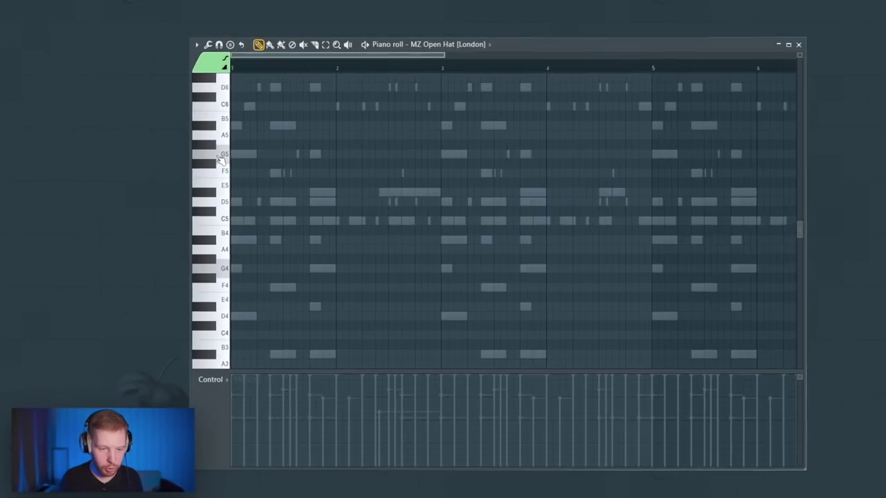
Step: Place a C5 open hat note on the first off-beat of bar 1 and repeat it every two bars through bar 8
scroll(258, 219, "up", 2)
scroll(270, 238, "left", 2)
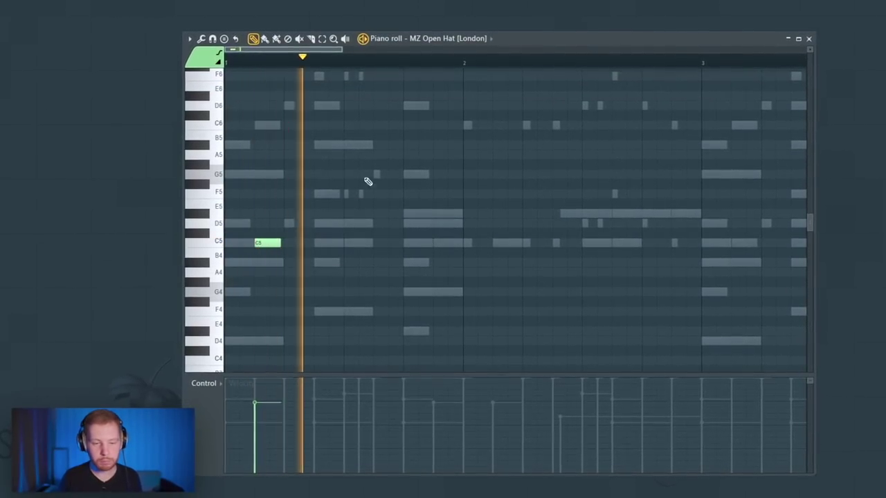
scroll(377, 208, "down", 2)
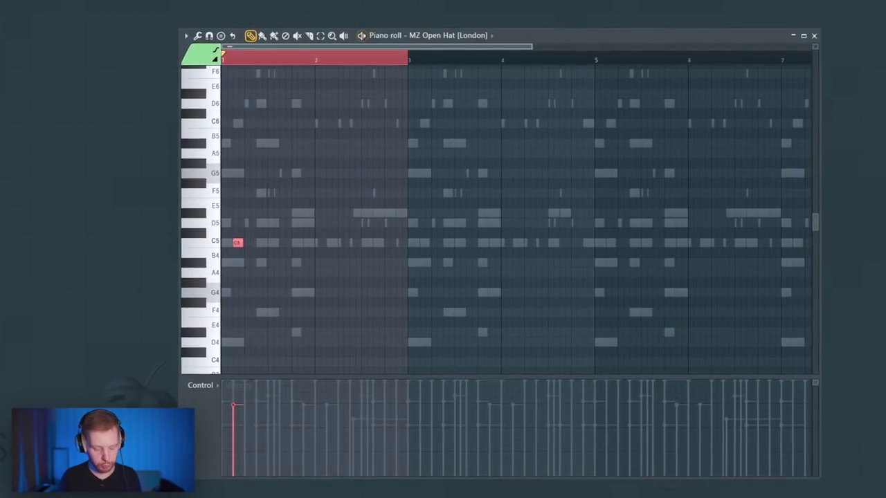
key("ctrl+b")
key("ctrl+b")
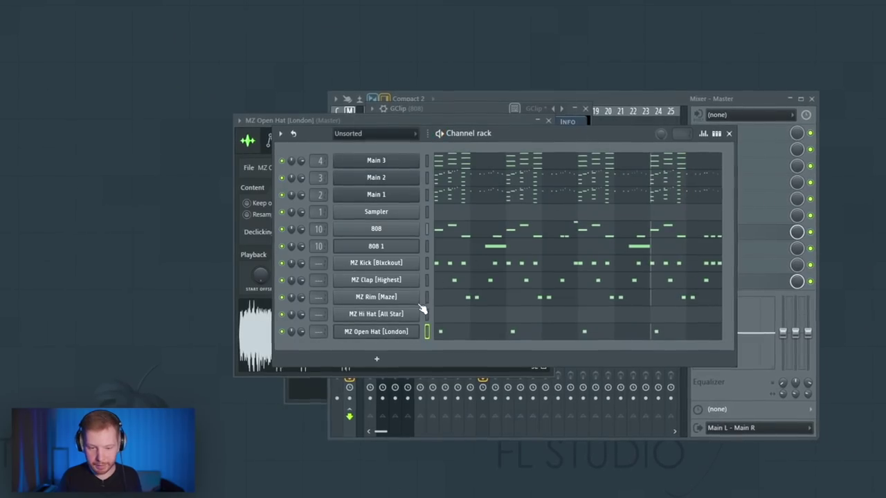
Step: Trim the sample start of MZ Hi Hat [All Star] slightly and review its miscellaneous channel settings
left_click(414, 313)
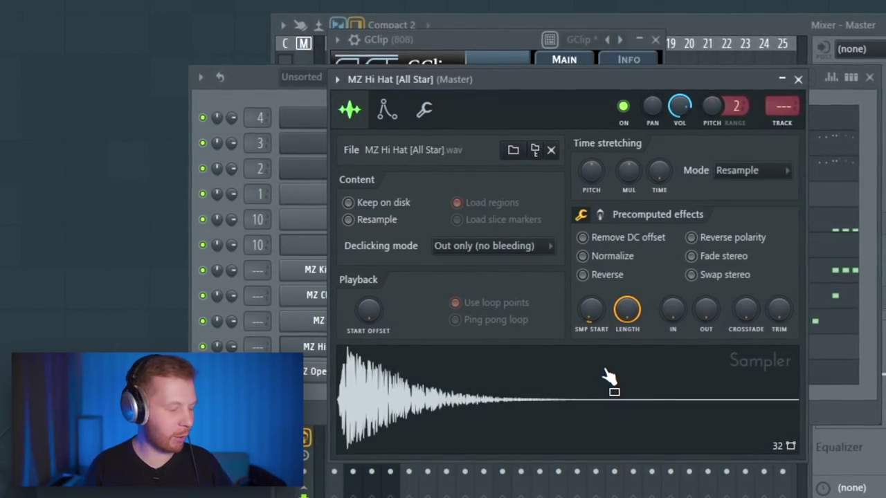
left_click(423, 108)
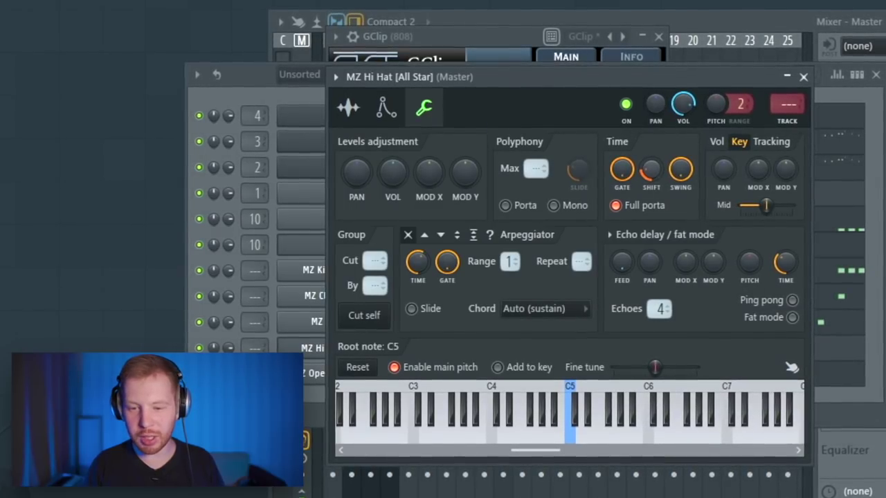
left_click(348, 107)
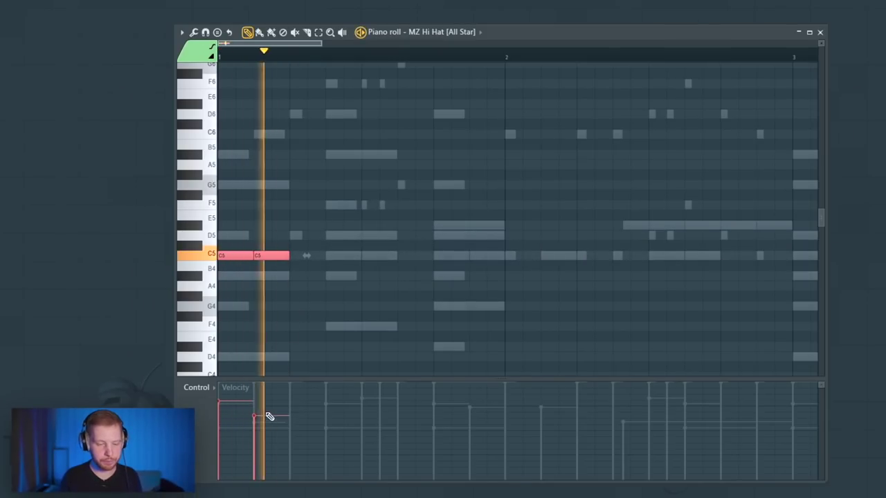
Step: Build the hi-hat pattern in bar 1 from C5, G4 and A#4 notes and place four C5 notes in the first half of bar 2
key("space")
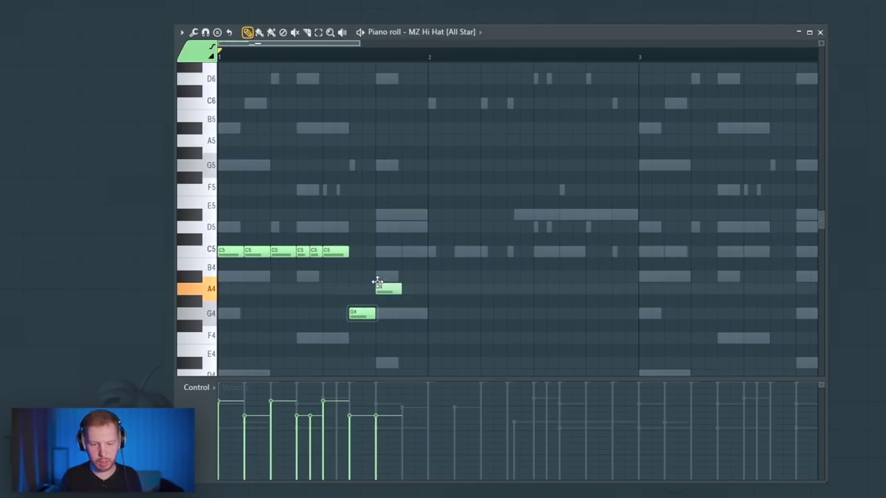
left_click_drag(427, 278, 413, 278)
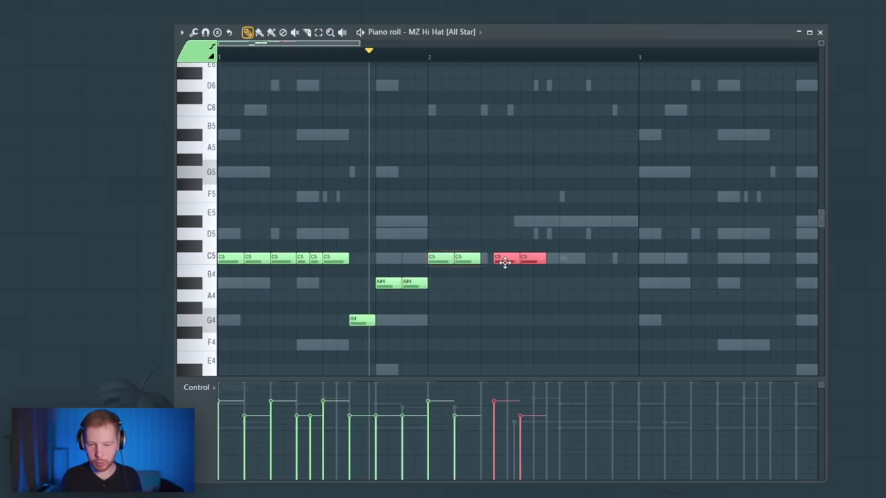
left_click_drag(505, 262, 491, 262)
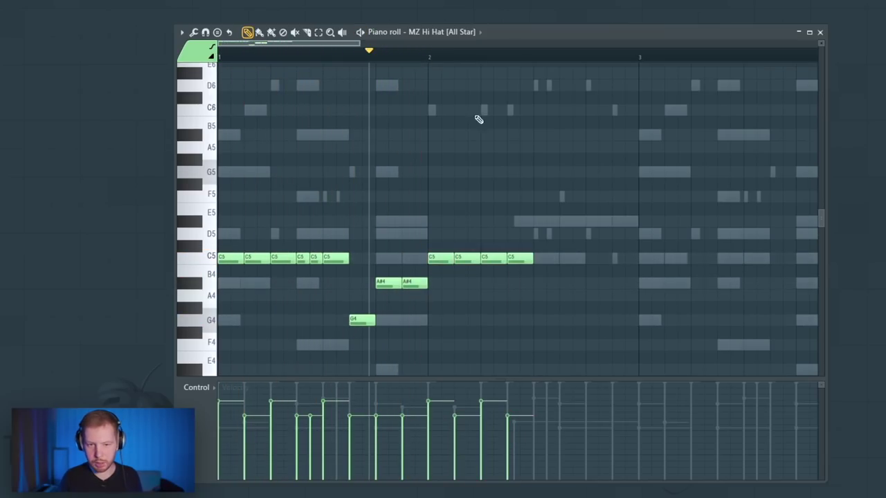
Step: Chop the hi-hat note on beat 2 of bar 2 into a short four-note roll and follow it with three C5 notes up to beat 4
left_click(84, 128)
left_click(372, 43)
scroll(477, 222, "up", 2)
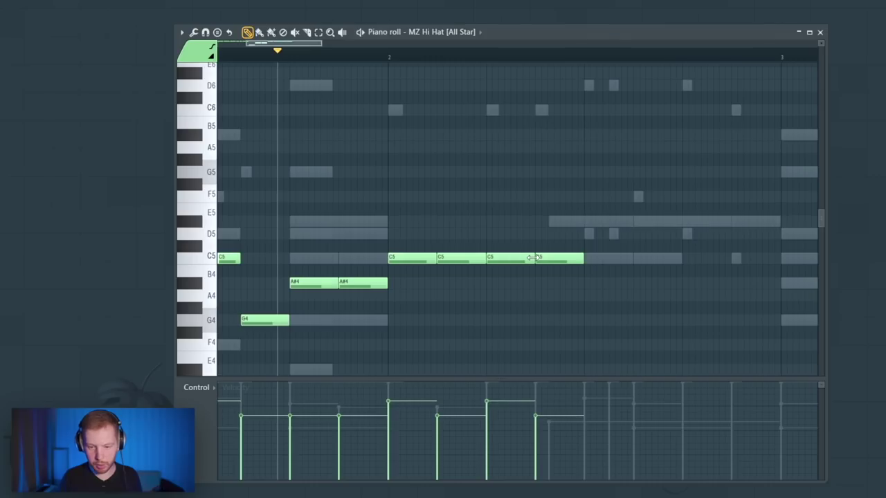
key("space")
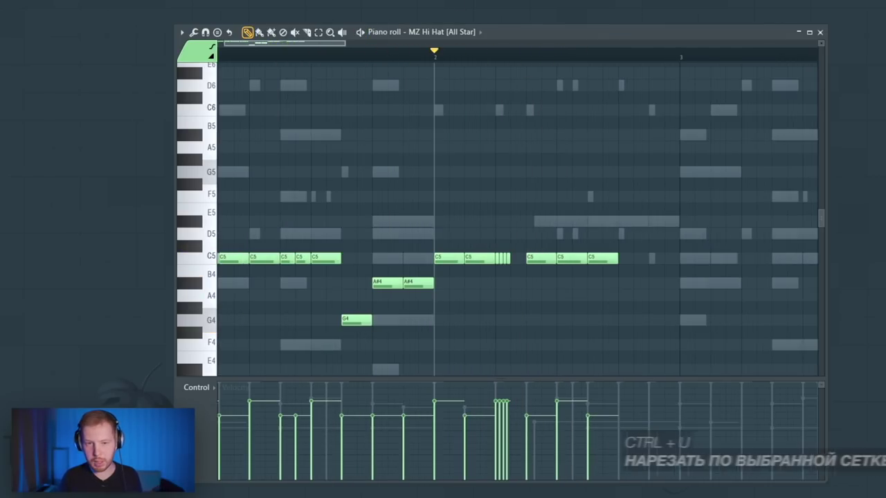
Step: Fill beat 4 of bar 2 with three short B4 hi-hat notes and duplicate the two-bar pattern into bars 3 and 4
left_click(372, 3)
left_click(382, 34)
scroll(719, 355, "up", 3)
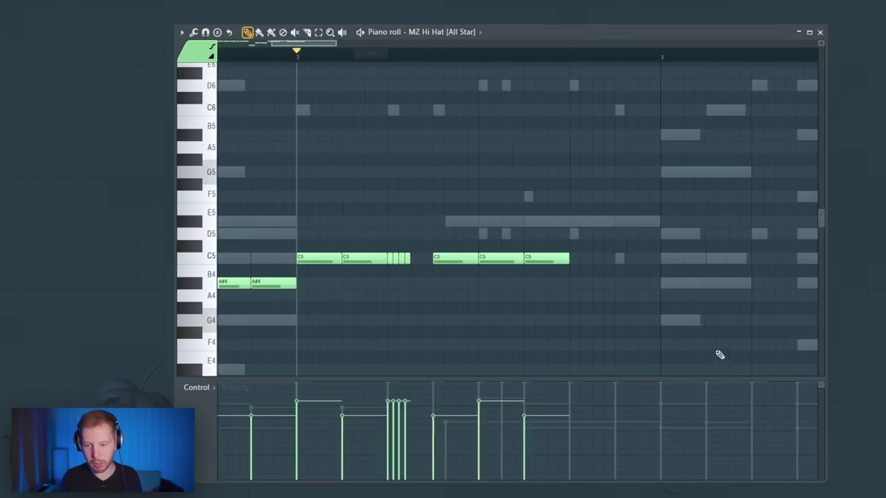
left_click(550, 285)
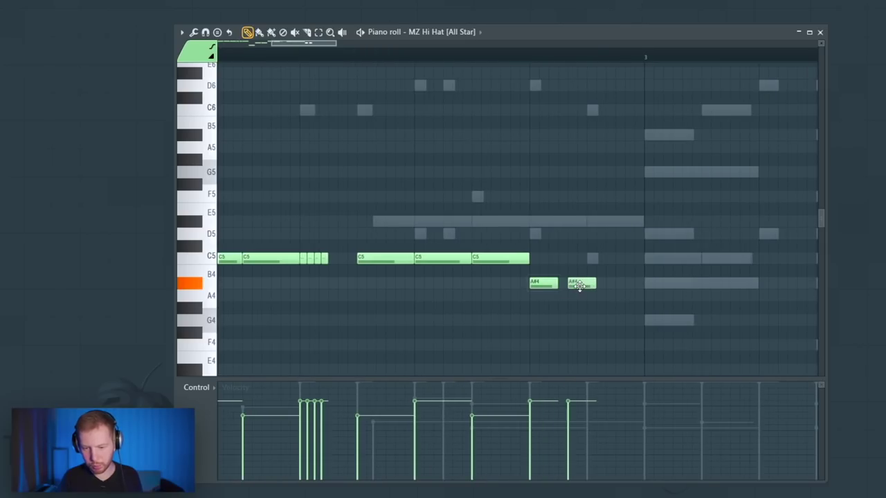
key("space")
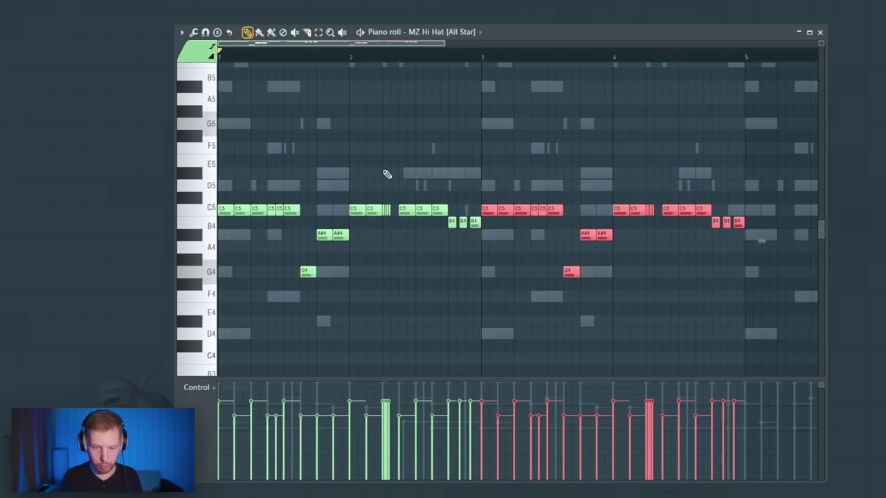
Step: Vary the hi-hats with C5 replacing bar 3's G4 and three G#4 notes on beat 3 of bar 4, and duplicate the four bars into bars 5 to 8
scroll(597, 322, "up", 4)
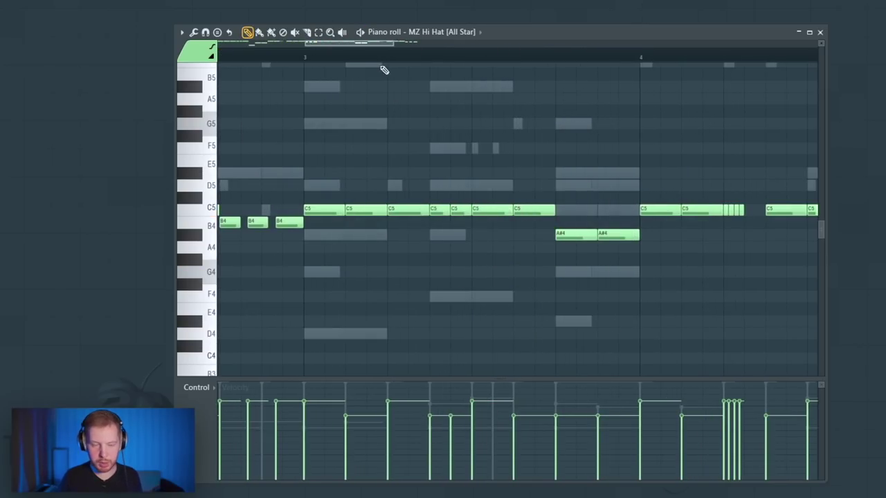
key("space")
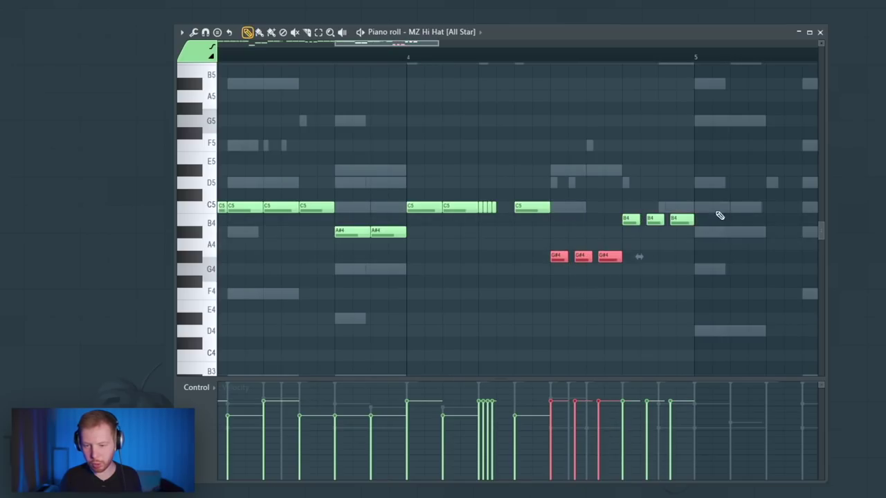
left_click_drag(719, 216, 627, 219)
scroll(478, 327, "up", 3)
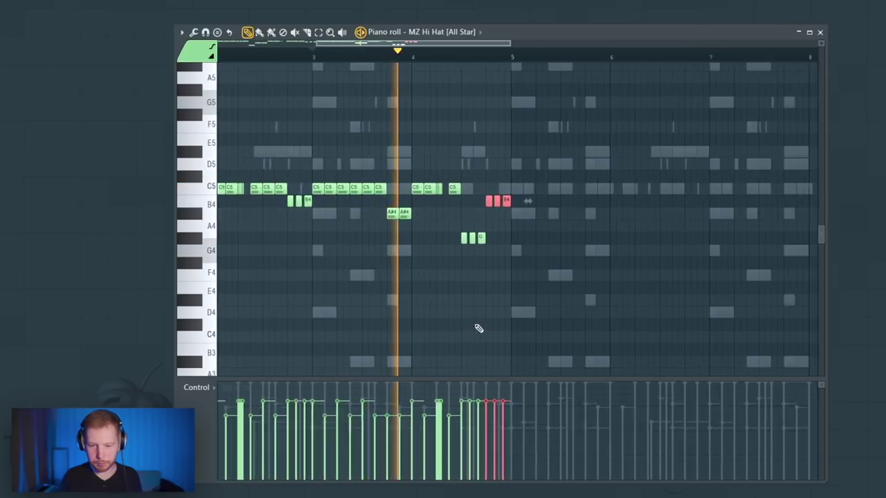
left_click_drag(506, 220, 465, 237)
scroll(528, 330, "down", 3)
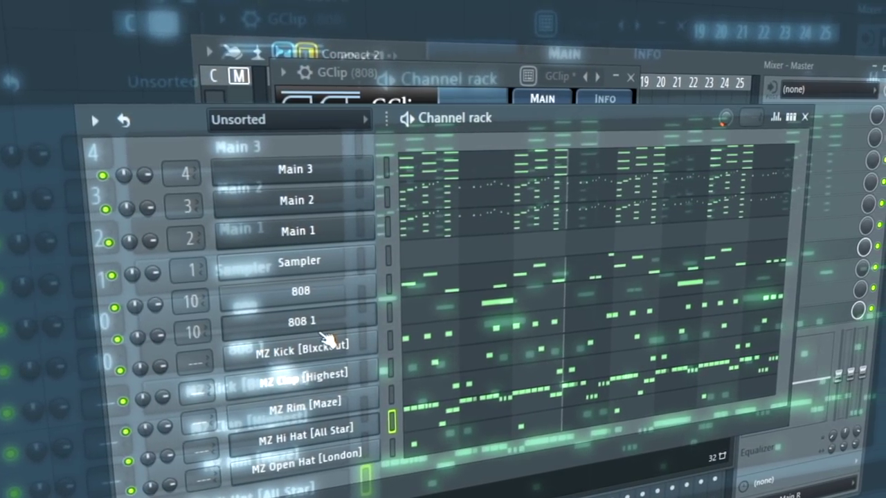
Step: Rename the drum channels Kick, Clap, Rim, Hi Hat and Open Hat and route them to mixer tracks 11 to 15
middle_click(356, 345)
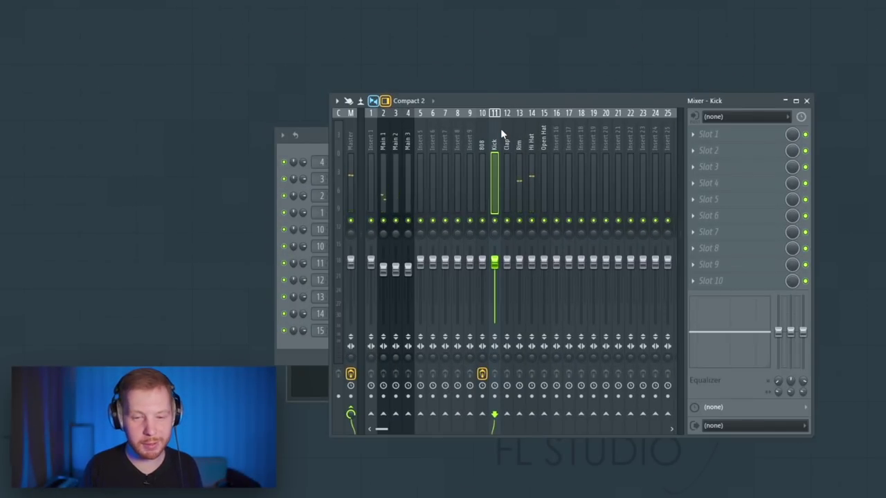
Step: Copy the Main 1, Main 2 and Main 3 parts into a new pattern
left_click(323, 134)
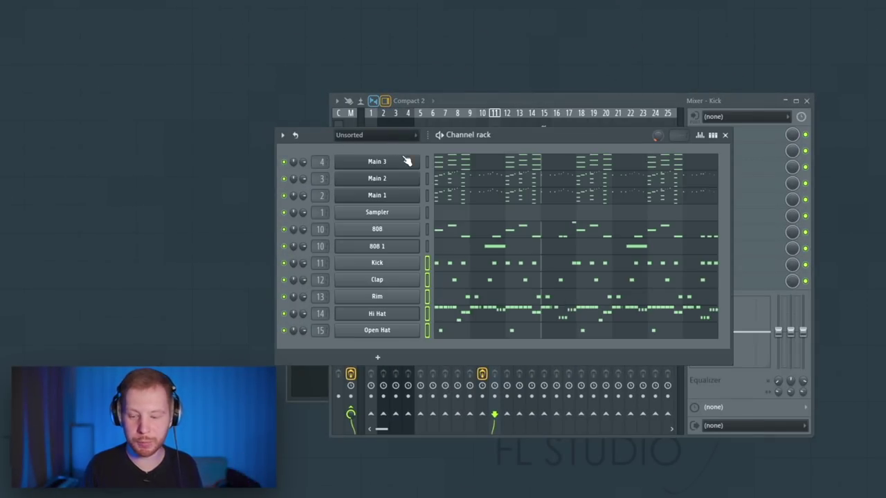
left_click_drag(427, 162, 428, 197)
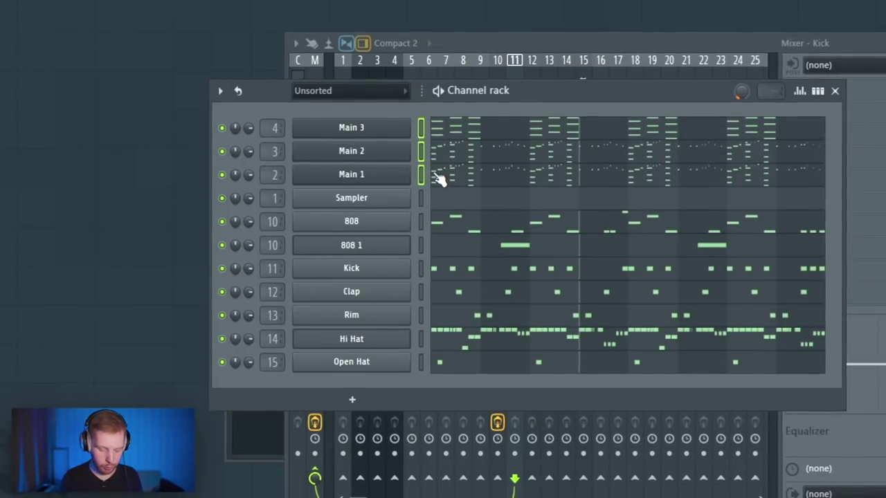
key("KP_Add")
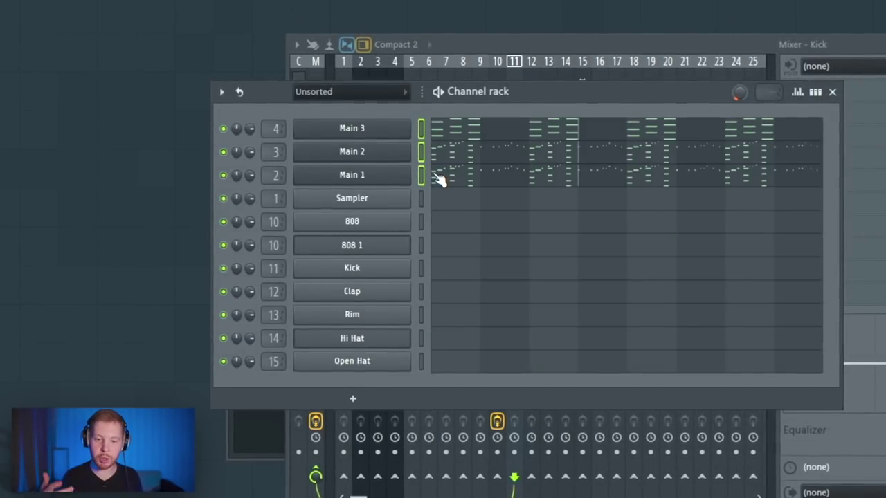
Step: Insert a new Serum channel and load the LD - Cliche preset from Adapt Vol. 2 - Serum Preset Bank
right_click(369, 140)
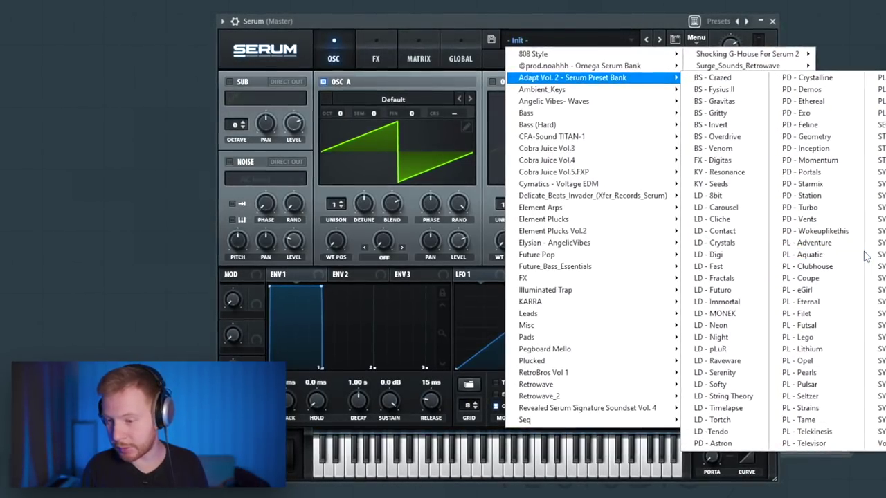
left_click(710, 219)
key("F6")
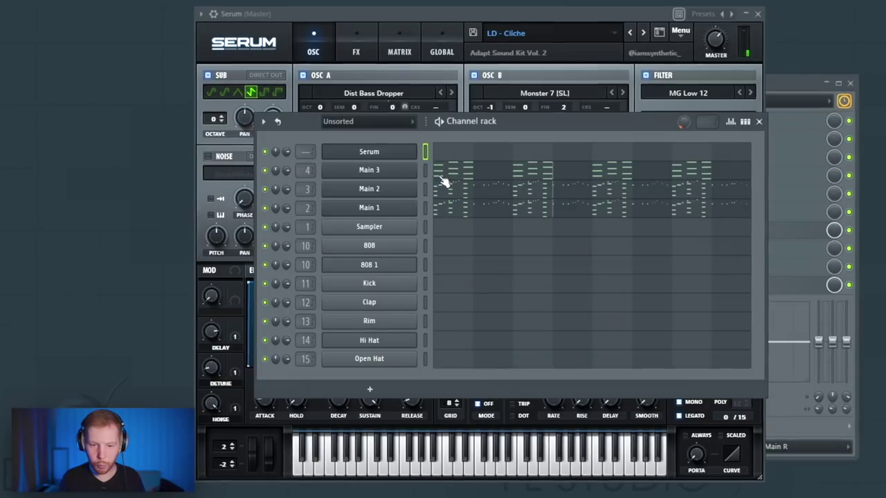
Step: Give the new Serum channel a repeating eight-bar G, A#, D# line and transpose it down one octave to G3, A#3 and D#3
key("F7")
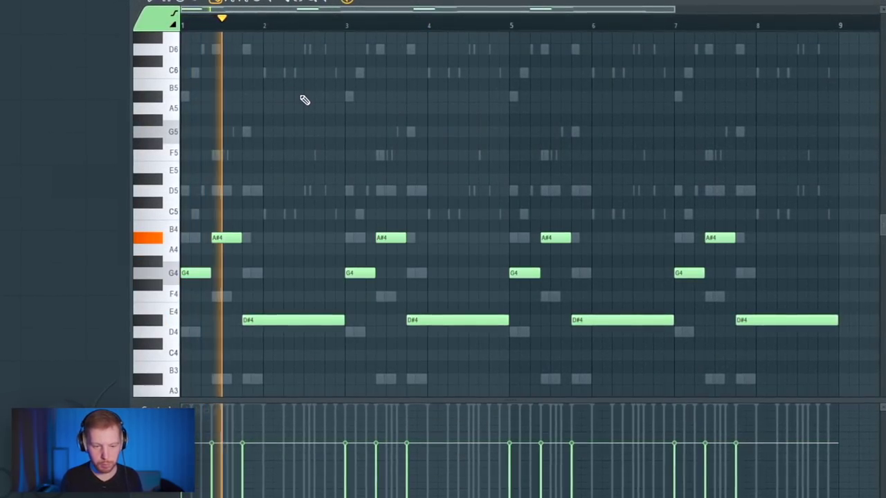
key("ctrl+Down")
key("ctrl+a")
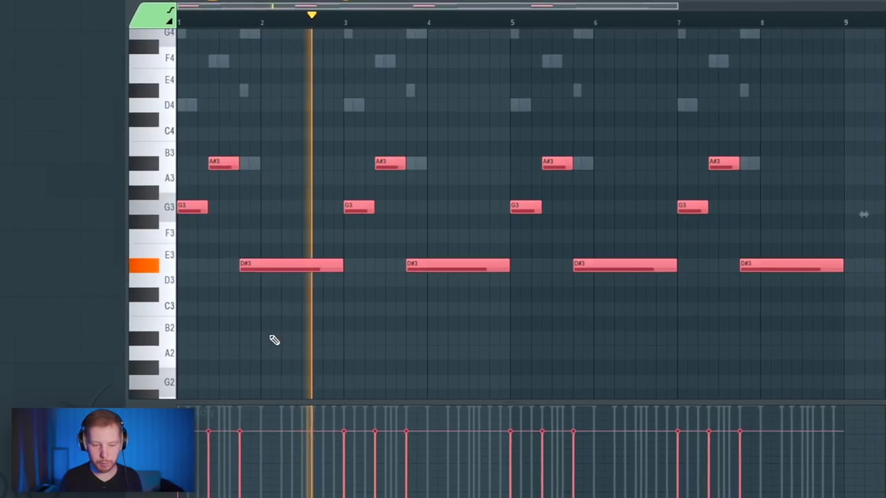
left_click(278, 337)
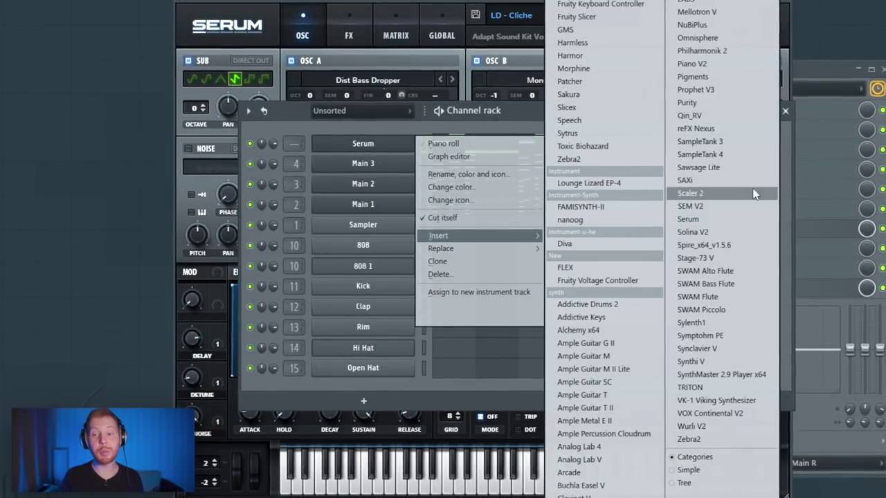
Step: Insert another Serum channel and load a preset from its preset banks
left_click(733, 219)
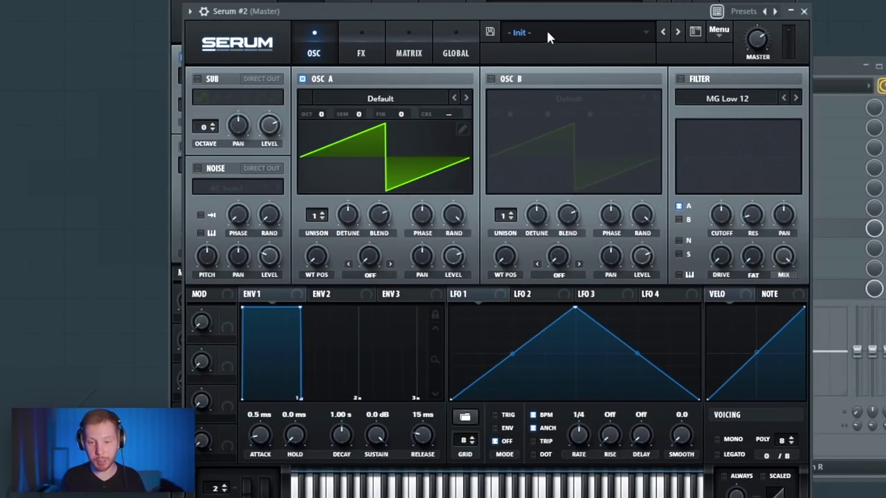
left_click(546, 30)
mouse_move(623, 74)
left_click(846, 339)
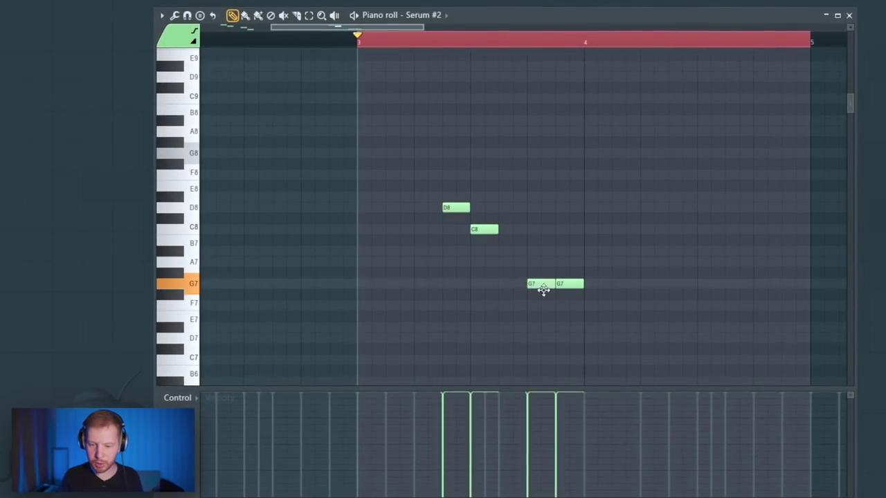
Step: Complete the four-bar Serum #2 melody with D8, C8, F7, G7, D7, D7, F7 and A#6 in bars 3–4 and duplicate it over the following four bars
key("space")
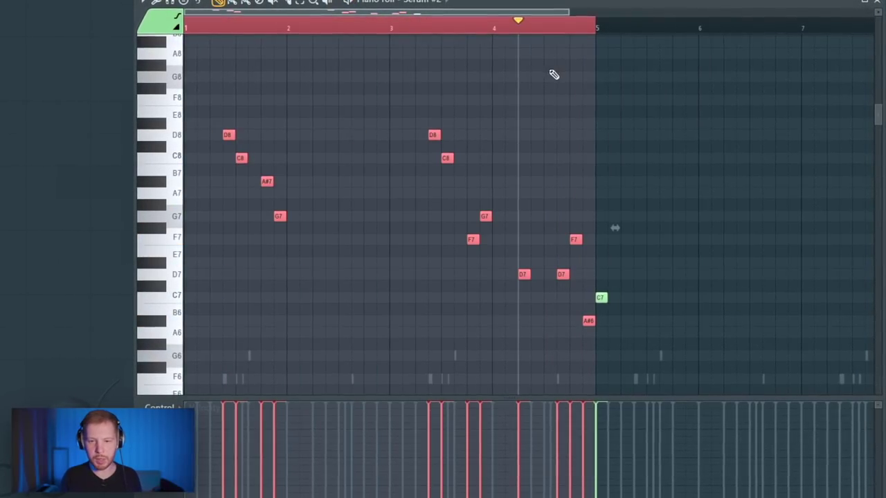
left_click_drag(583, 74, 211, 323)
key("ctrl+b")
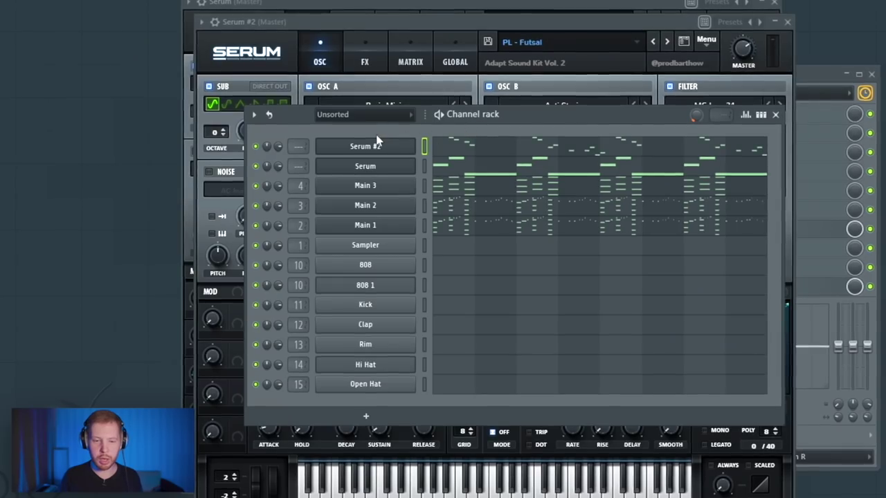
Step: Insert a third Serum channel above Serum #2 and load the BS - Invert preset from Adapt Sound Kit Vol. 2
right_click(410, 146)
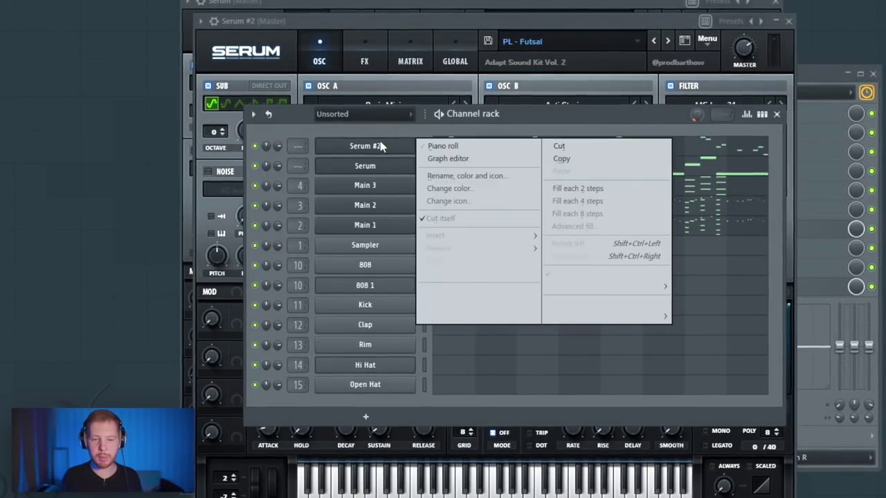
mouse_move(474, 239)
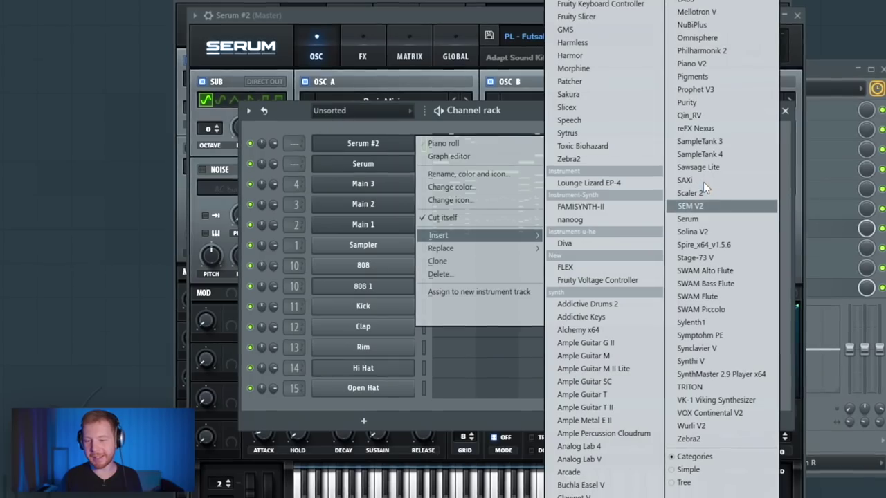
left_click(703, 184)
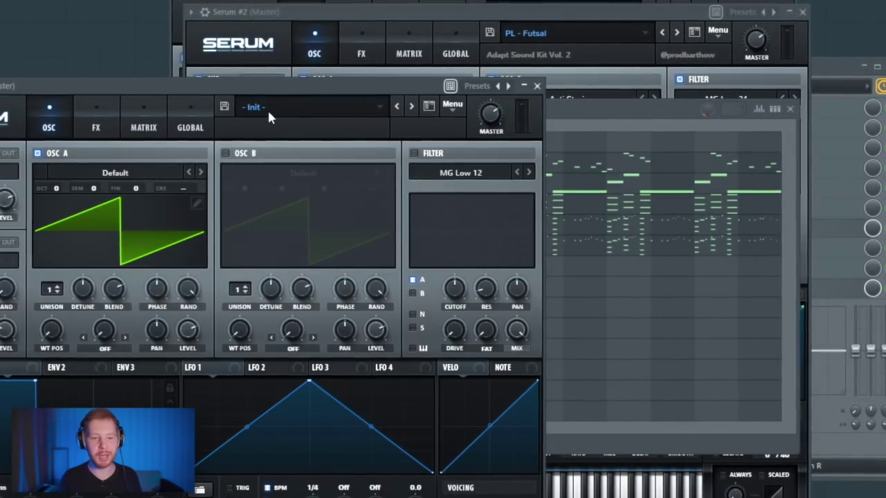
left_click_drag(268, 87, 471, 14)
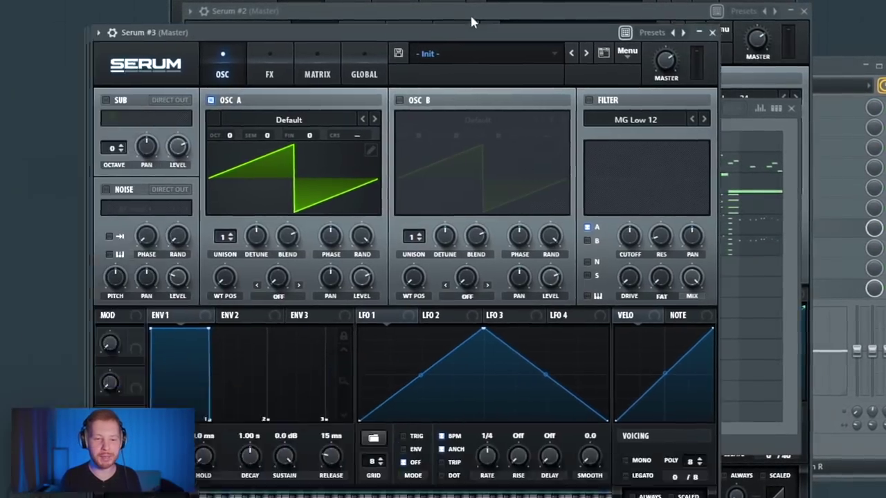
left_click(477, 31)
left_click(692, 128)
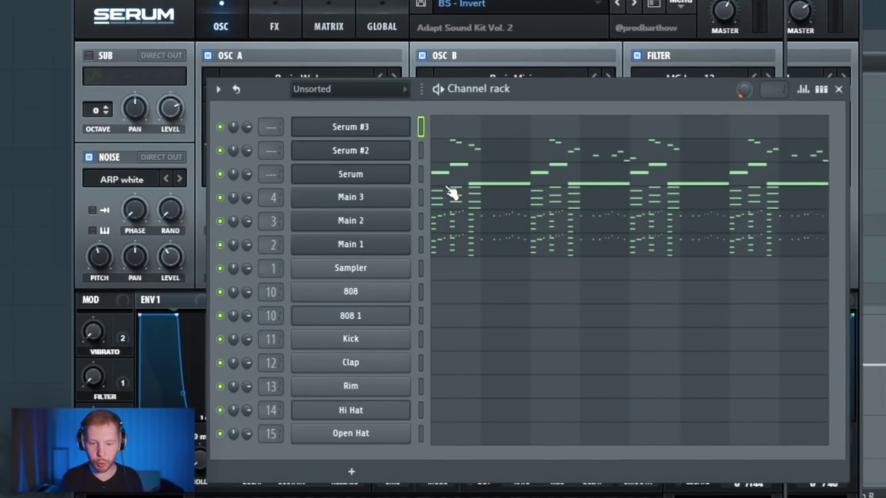
Step: Open the repeating G3, A#3, D#3 line and adjust its long D#3 note
left_click(421, 176)
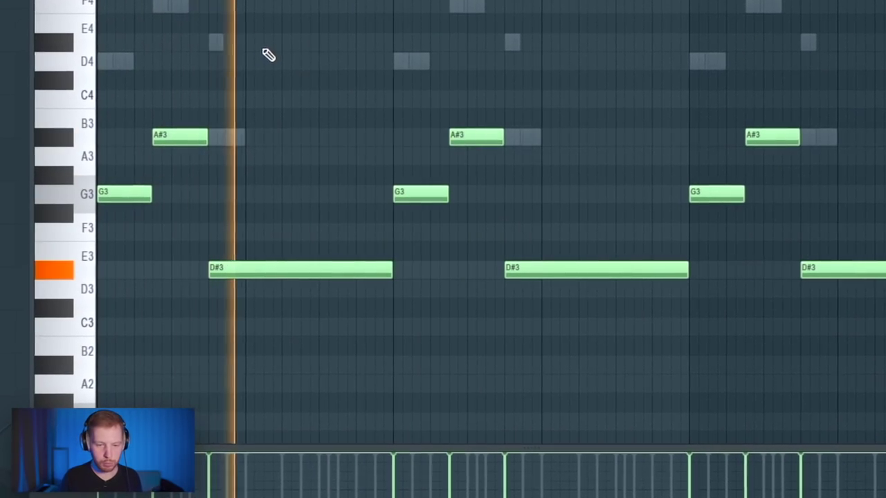
left_click_drag(632, 260, 550, 269)
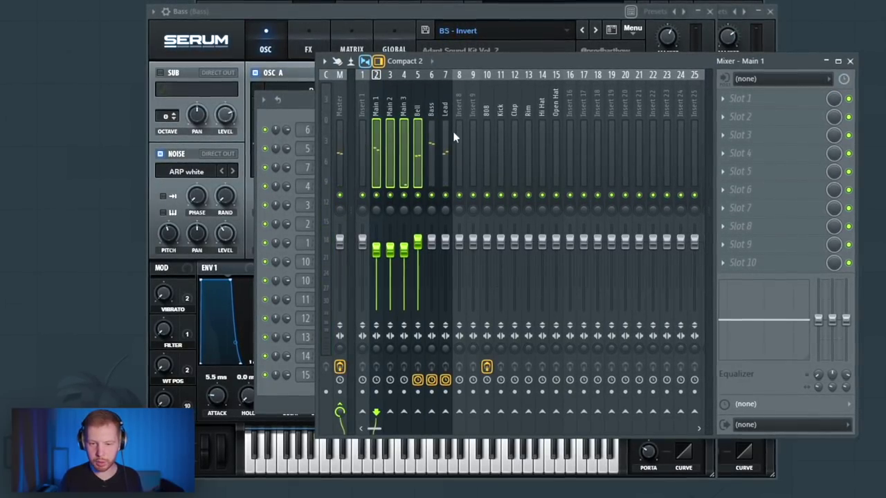
Step: Route the Main 1, Main 2, Main 3 and Bell mixer tracks to Insert 8 and cut the Lead track's low EQ band to about -5.5 dB at 319 Hz
right_click(460, 413)
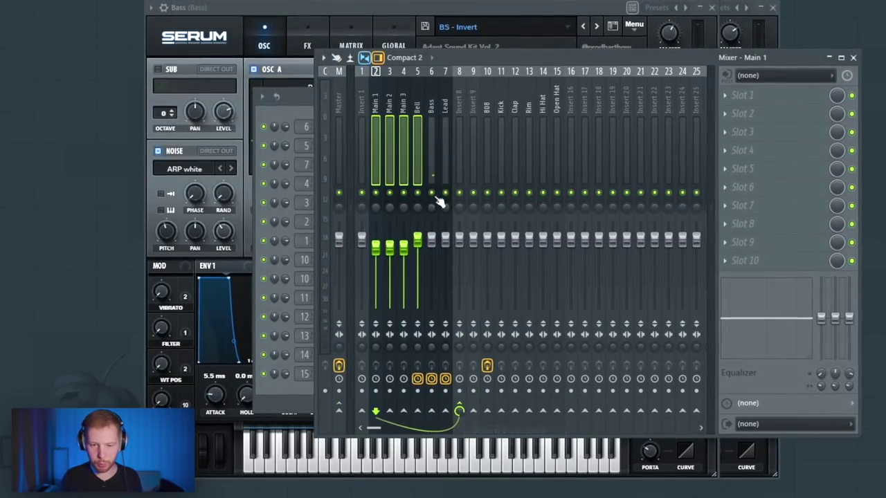
left_click(442, 112)
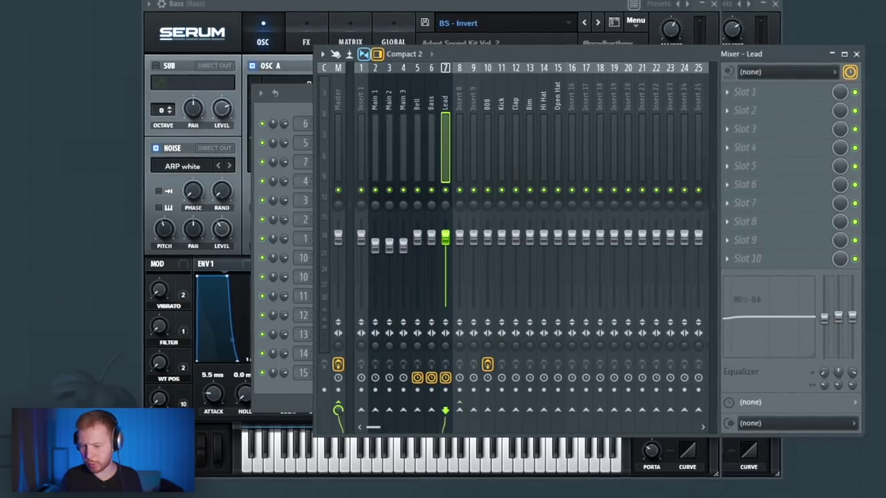
left_click_drag(828, 371, 829, 353)
key("space")
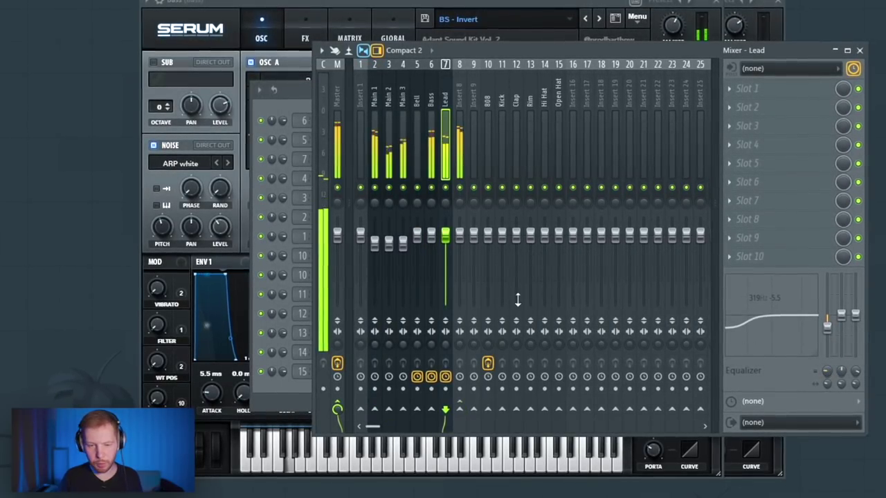
Step: Solo the Main 1 mixer track, load FabFilter Pro-Q 3 into its second slot and shape an EQ band
left_click(375, 192)
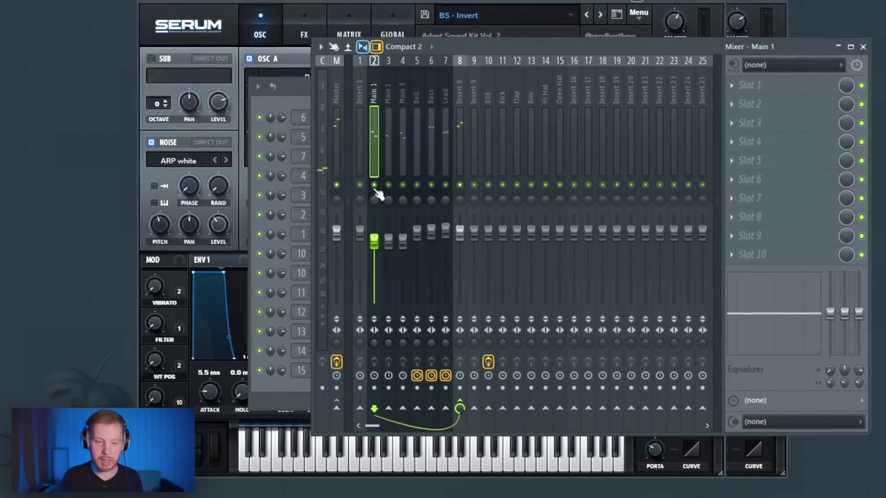
left_click(744, 109)
mouse_move(747, 116)
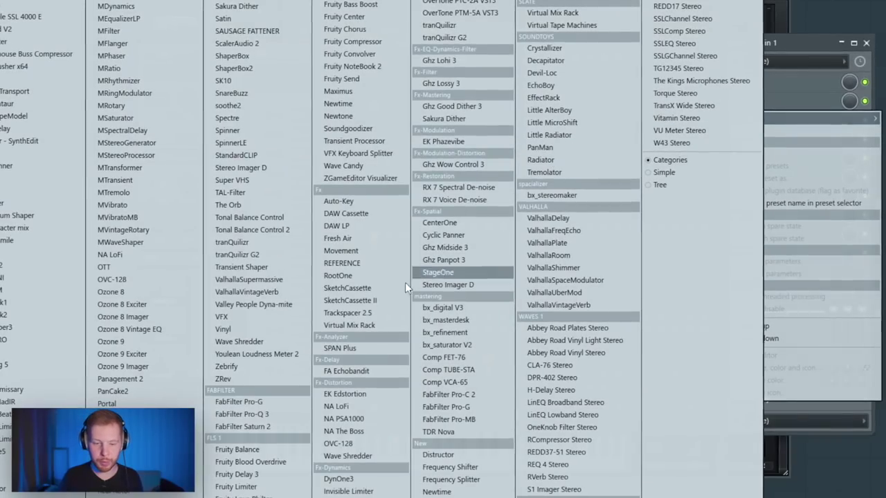
left_click(262, 414)
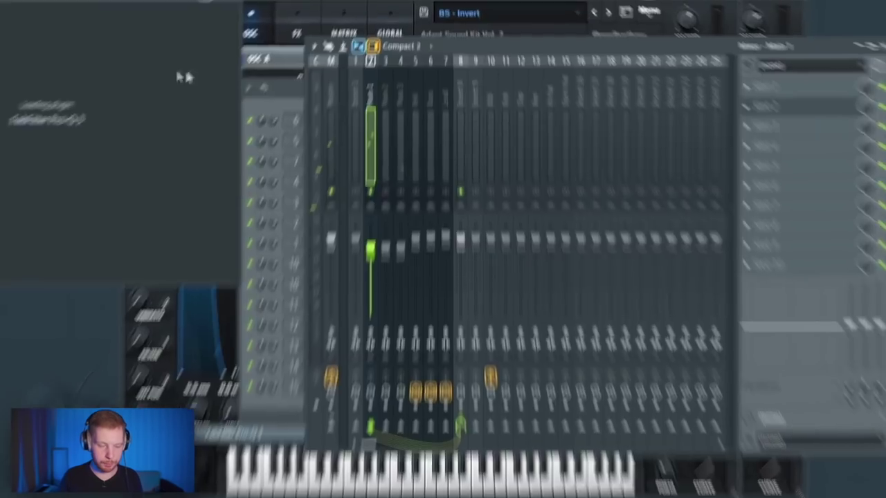
left_click_drag(376, 164, 368, 184)
scroll(361, 178, "down", 3)
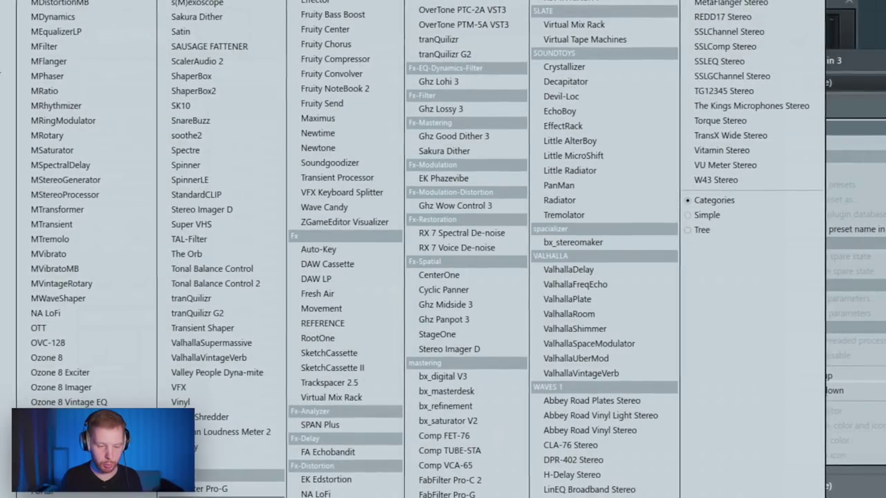
Step: Load FabFilter Pro-Q 3 into the first slot of Main 3 and add a wide bell cut of about 4 dB in the lower mids
left_click(208, 496)
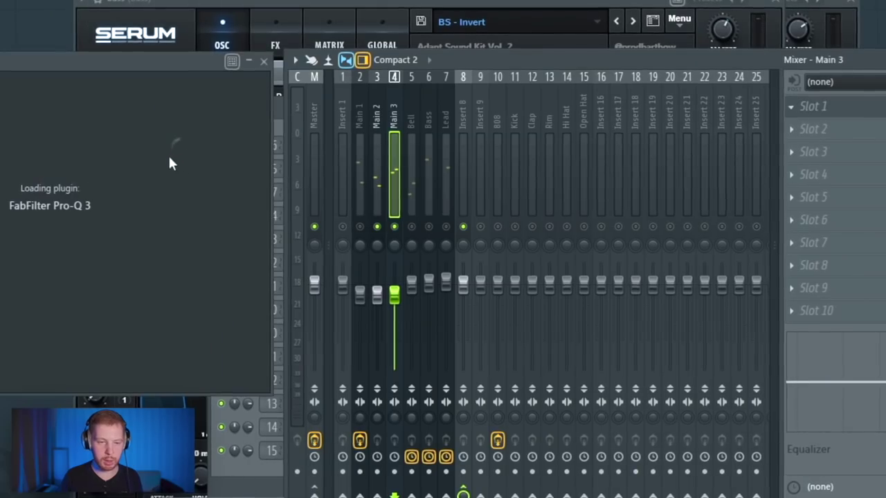
left_click_drag(105, 58, 367, 45)
key("space")
left_click_drag(303, 187, 322, 217)
scroll(317, 212, "down", 5)
Step: Add a 96 dB/oct high cut to Main 3's equalizer and lower its cutoff frequency
left_click(639, 187)
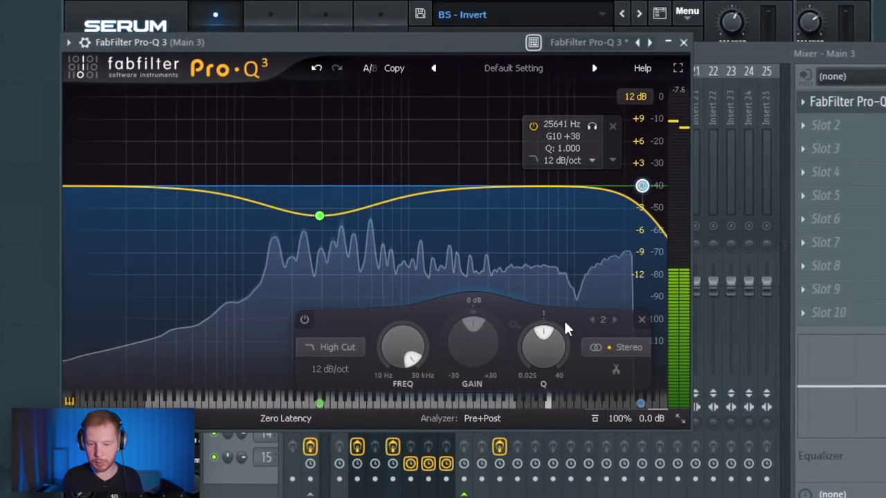
left_click(329, 370)
left_click(349, 497)
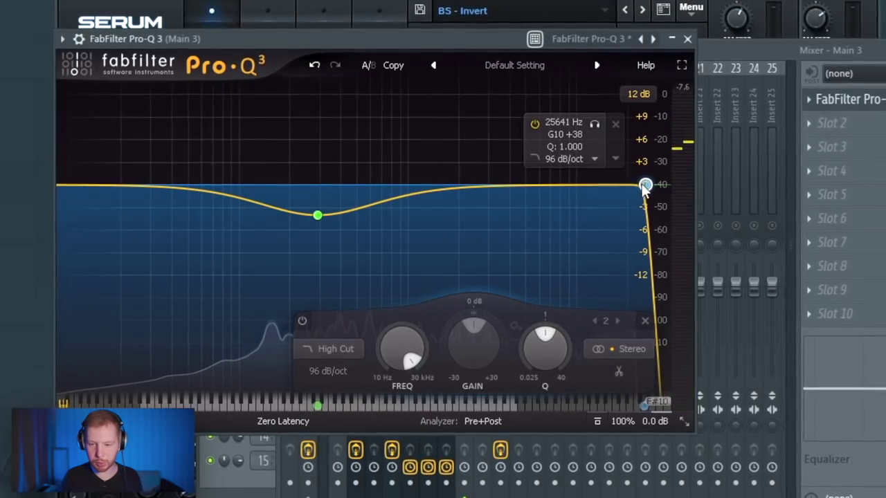
left_click_drag(644, 185, 576, 204)
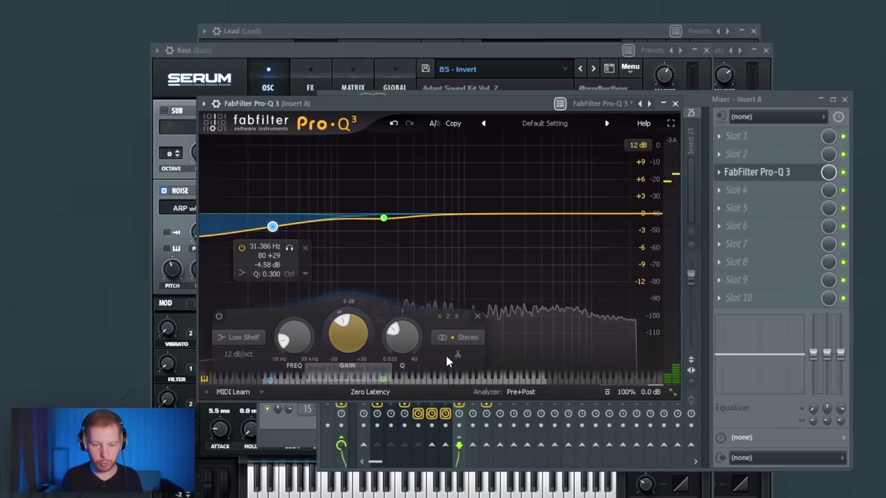
Step: Restrict the low-shelf cut in Insert 8's FabFilter Pro-Q 3 to the side signal
left_click(457, 354)
left_click(464, 329)
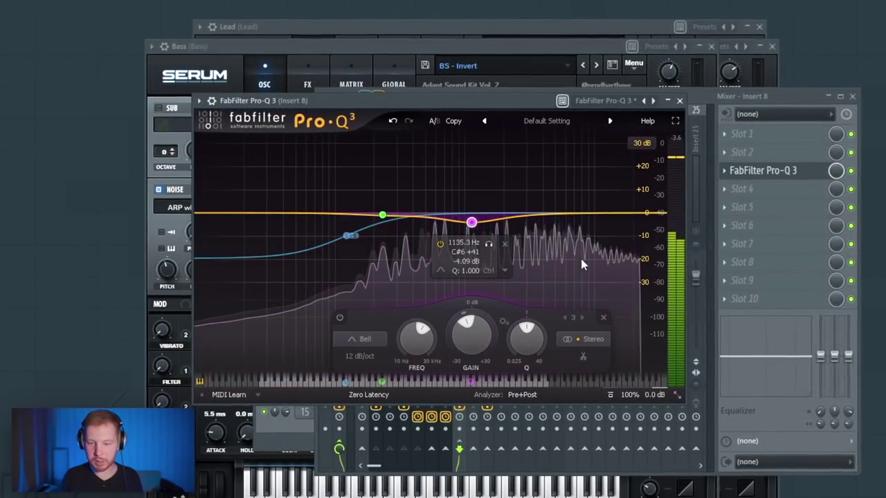
Step: Set Insert 8's 1135 Hz bell cut to Mid and move it below 1 kHz, and add a second mid-only cut near 4 kHz
left_click(577, 338)
left_click(626, 322)
left_click_drag(471, 222, 438, 227)
scroll(460, 222, "down", 3)
left_click(551, 222)
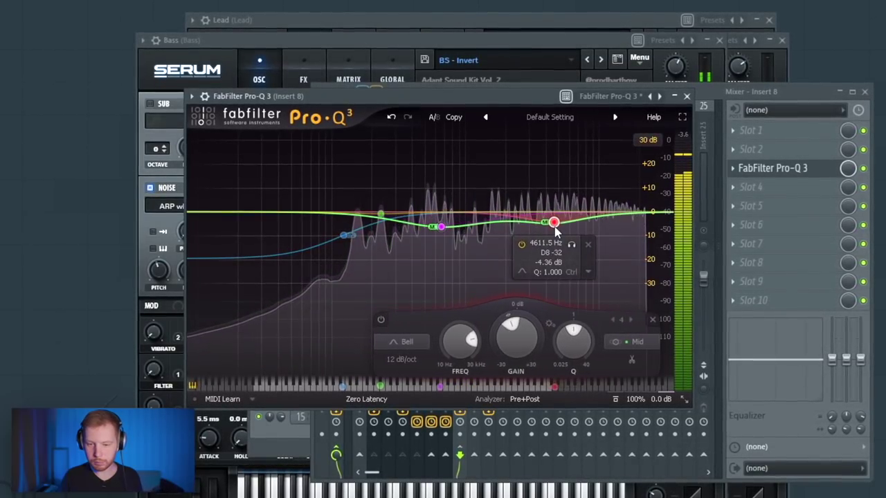
left_click_drag(546, 223, 539, 226)
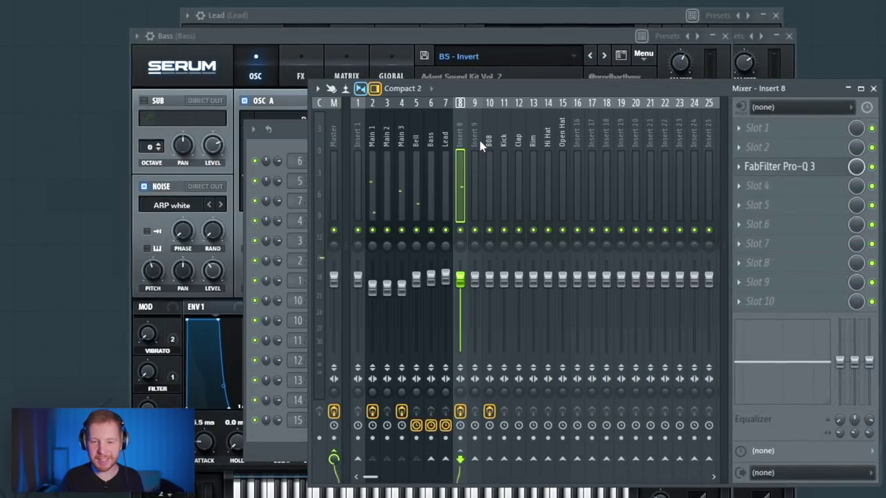
Step: Load ValhallaVintageVerb into the fifth slot of Insert 9 and choose the Bright Hall preset
left_click(479, 140)
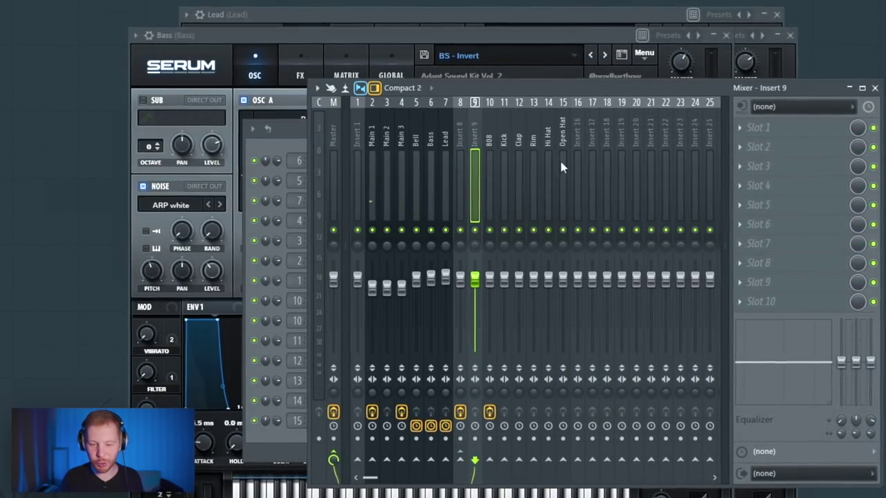
left_click(782, 214)
left_click(583, 357)
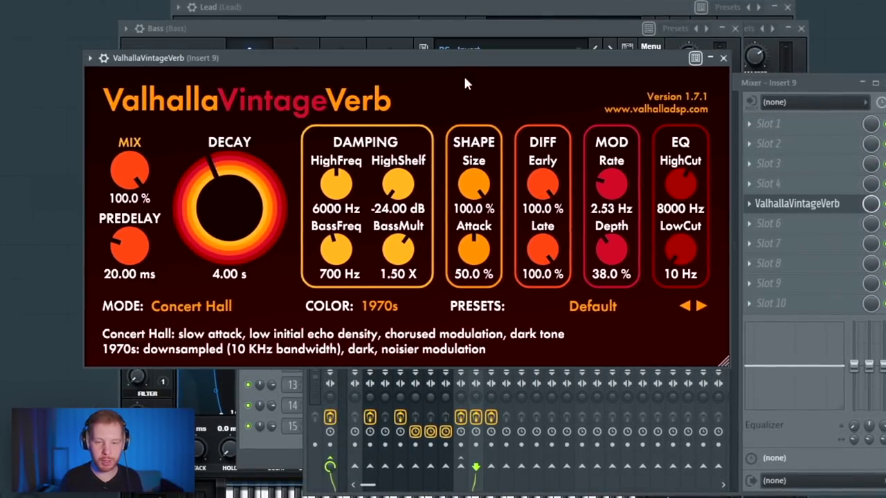
left_click(341, 261)
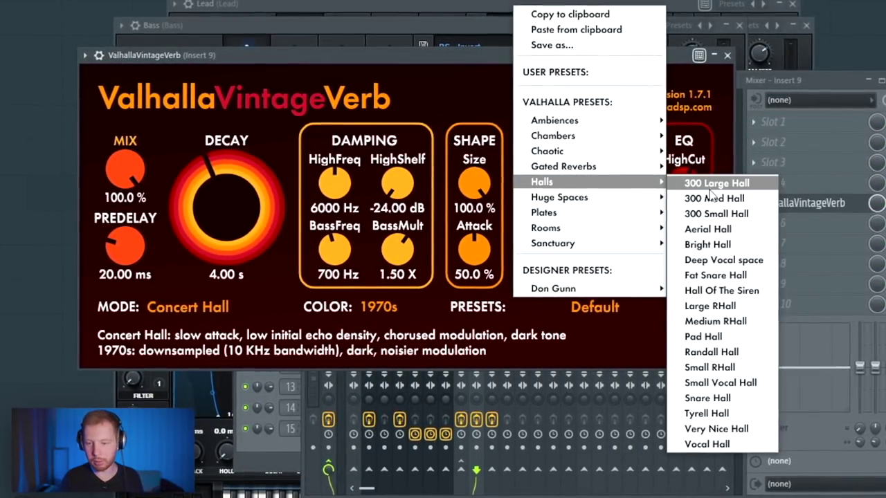
left_click(701, 247)
Step: Rename the purple reverb track Insert 9 as "rvr i" and route it only to Insert 8
left_click(822, 87)
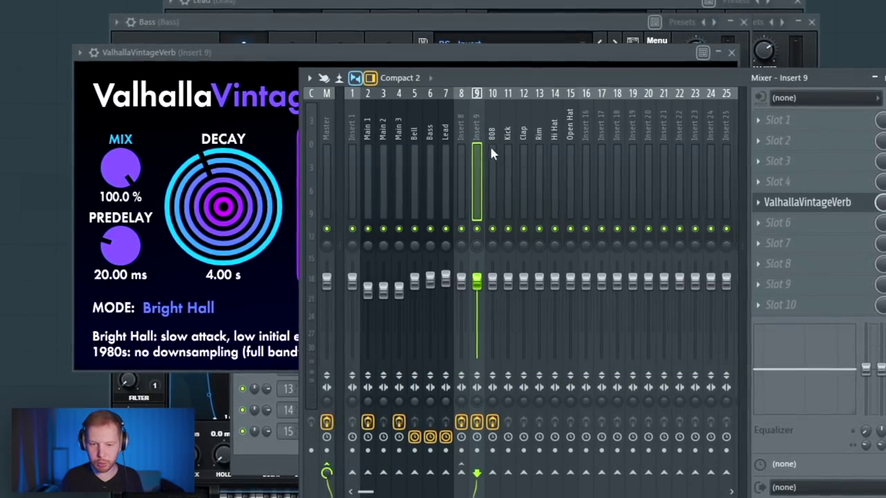
double_click(478, 128)
type("rvr i")
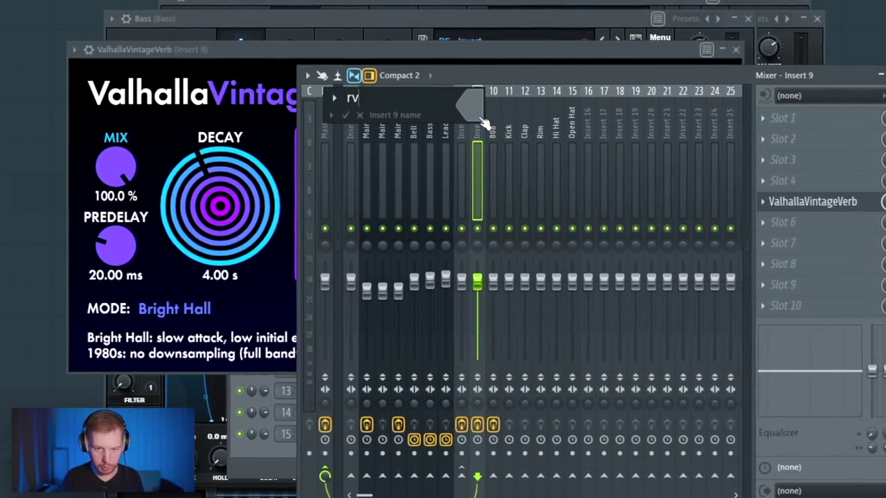
key("Return")
right_click(461, 474)
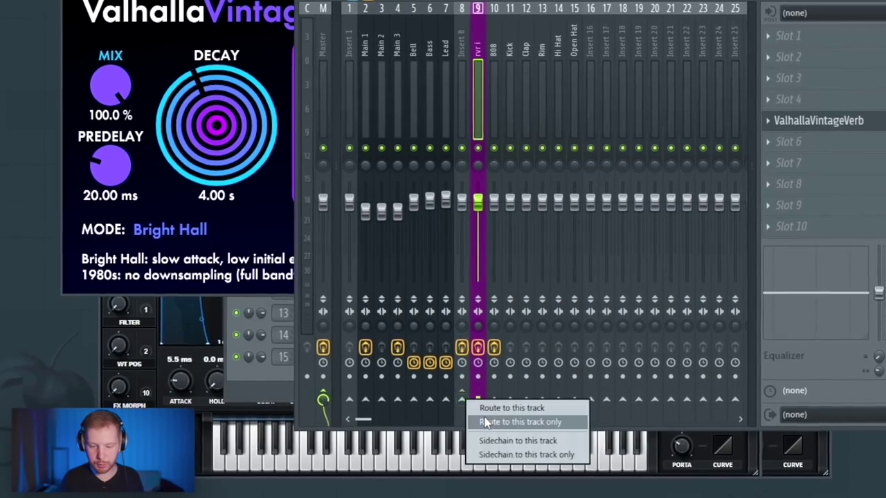
left_click(485, 422)
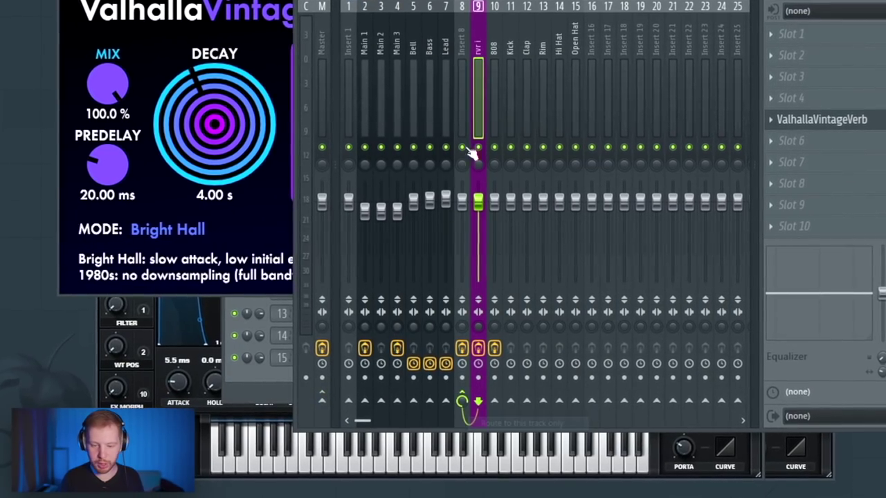
Step: Send the Main 1, Main 2 and Main 3 tracks to the rvr i reverb track while keeping their routing to Insert 8
left_click(366, 34)
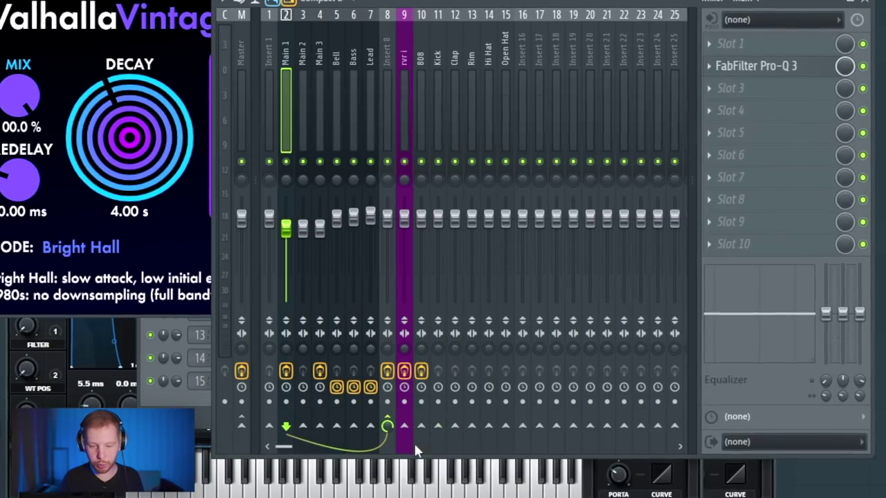
key("space")
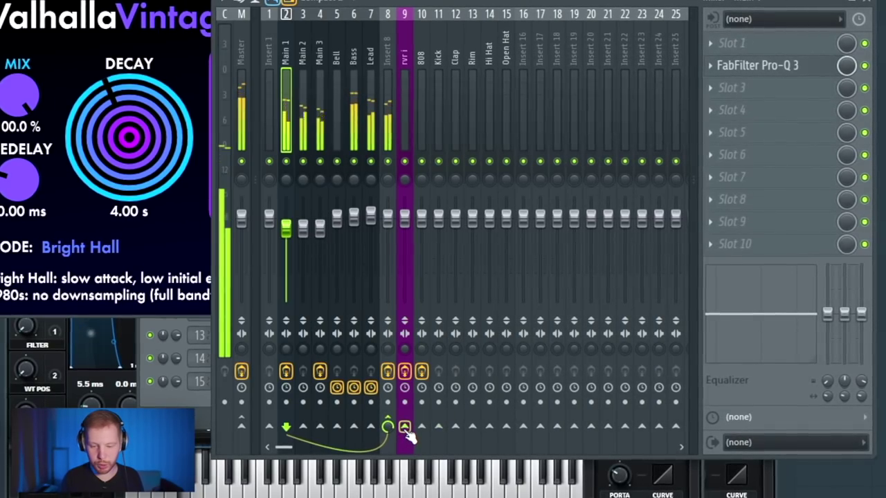
left_click(306, 128)
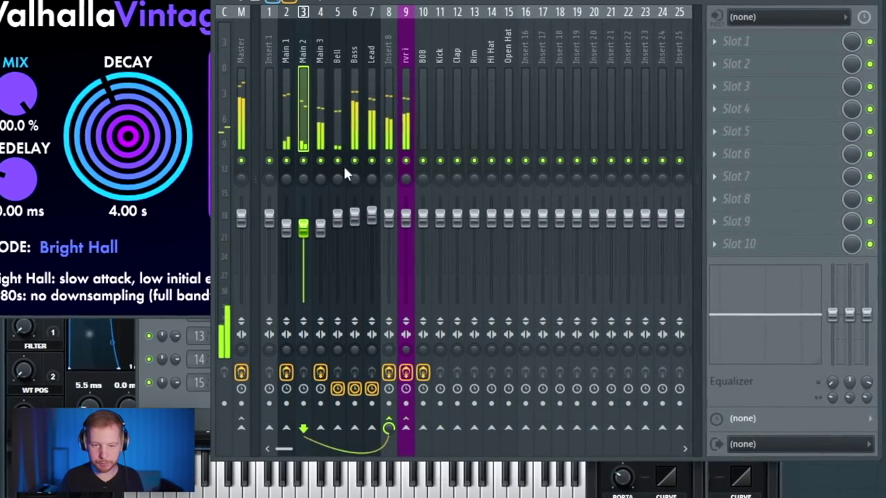
left_click(406, 428)
left_click(287, 66)
left_click(299, 46)
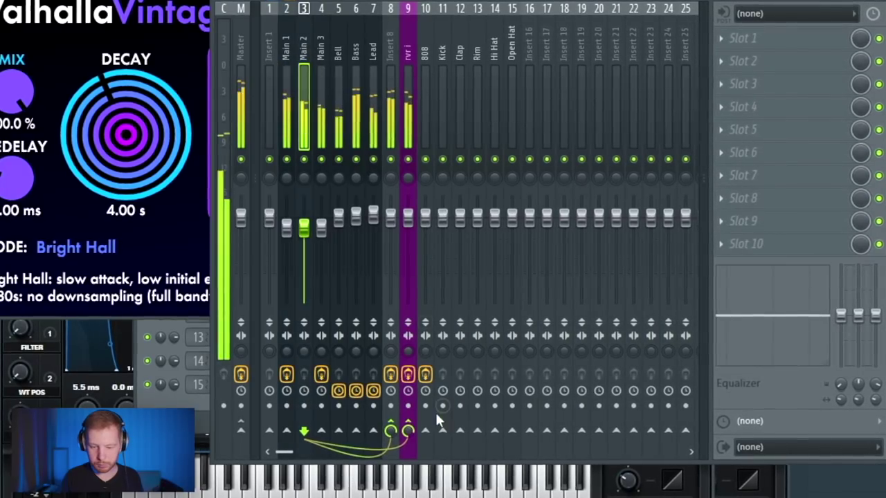
left_click(315, 29)
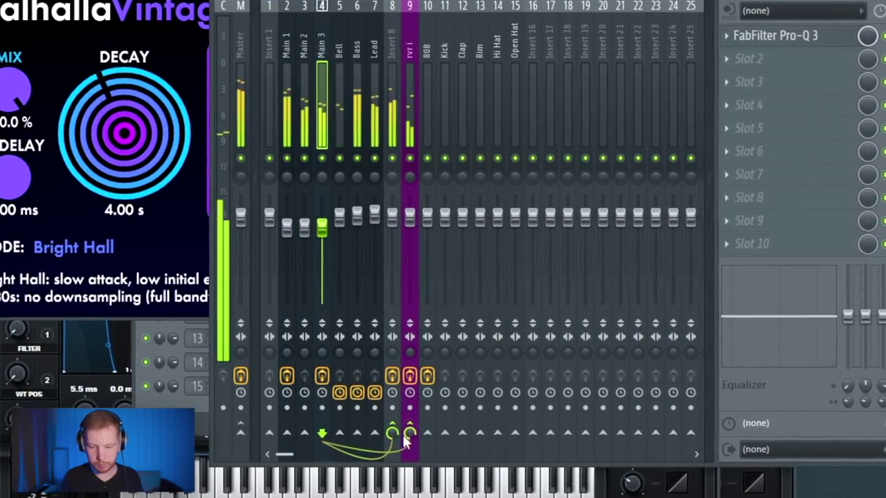
Step: Lower the rvr i reverb track's fader and load EchoBoy into the second slot of the Bell track
left_click_drag(407, 434, 406, 446)
left_click_drag(409, 216, 411, 262)
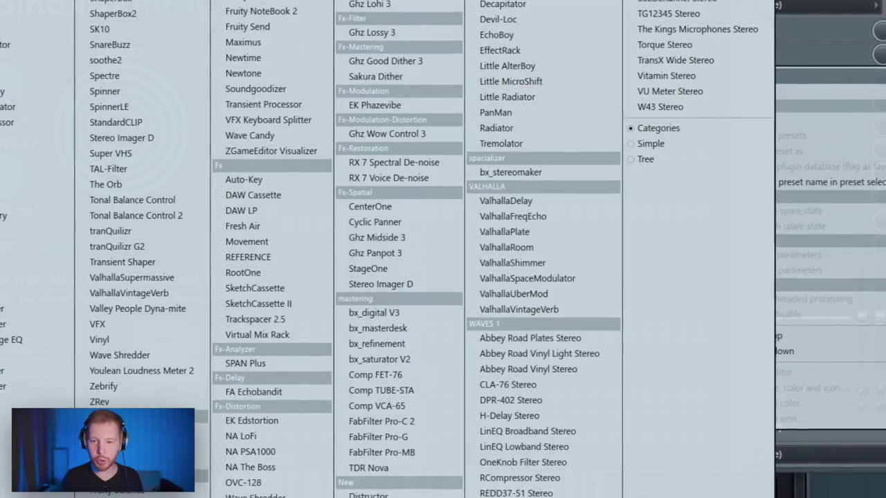
left_click(523, 34)
left_click_drag(214, 240, 185, 266)
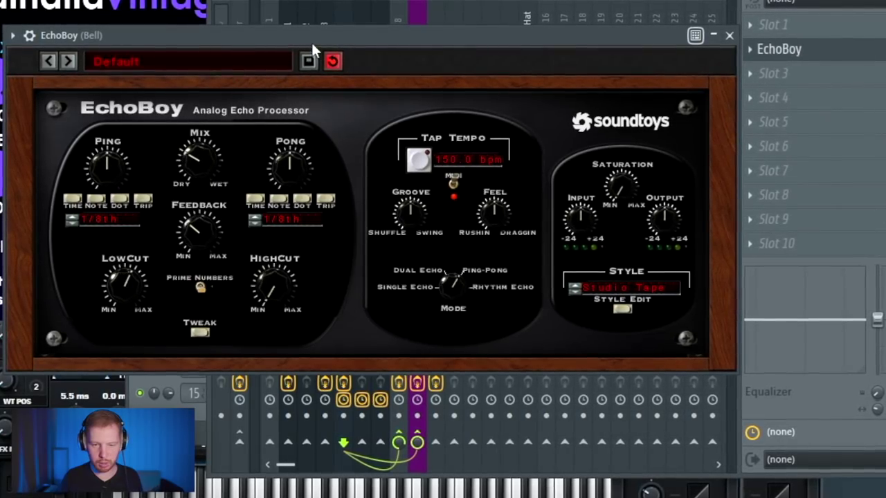
left_click_drag(312, 44, 330, 41)
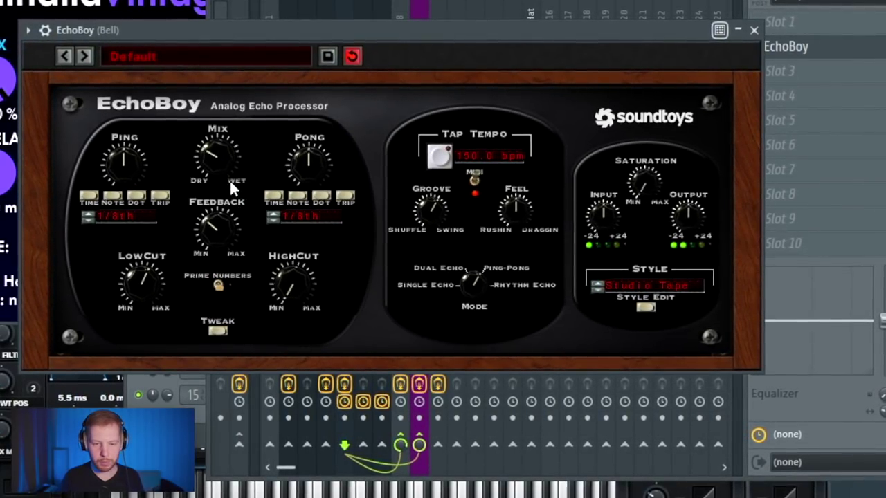
left_click_drag(460, 65, 441, 56)
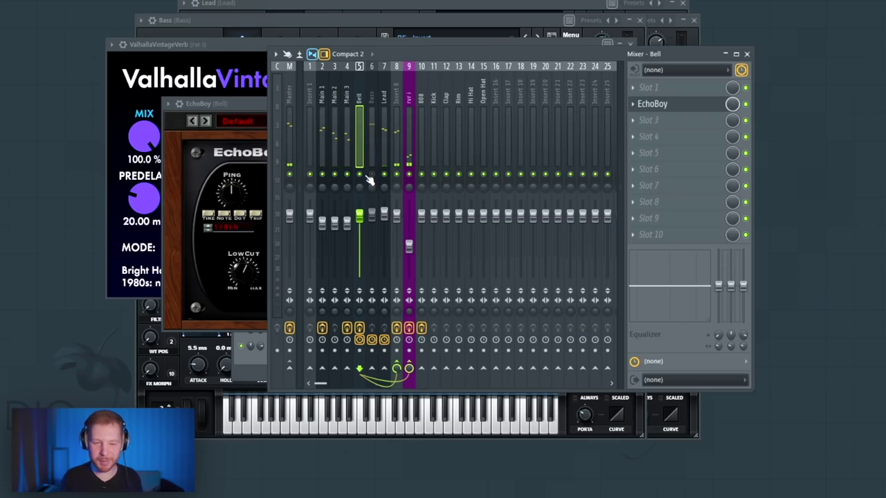
Step: Unmute the Bass mixer track and adjust the Clip amount of GClip on the Master track
left_click(371, 174)
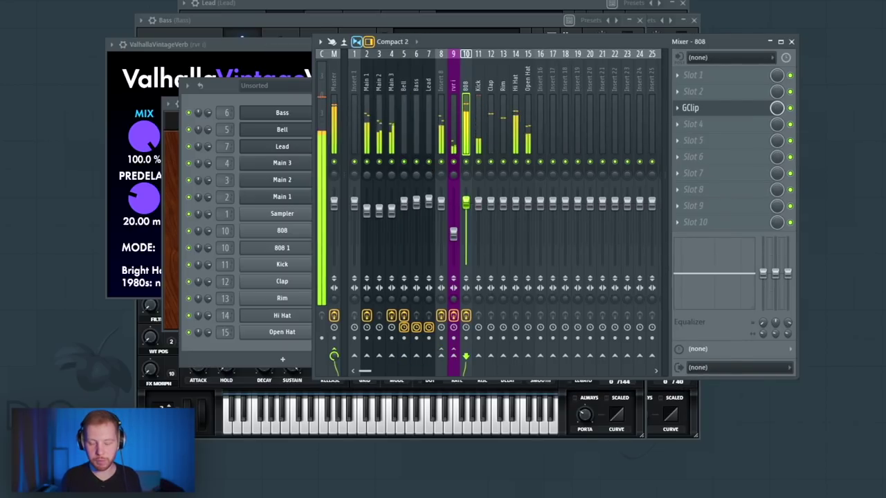
left_click(337, 85)
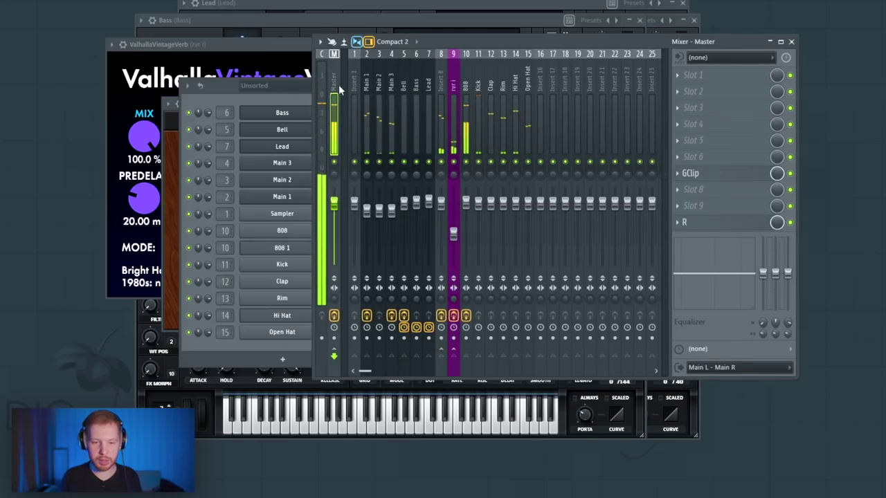
left_click(715, 174)
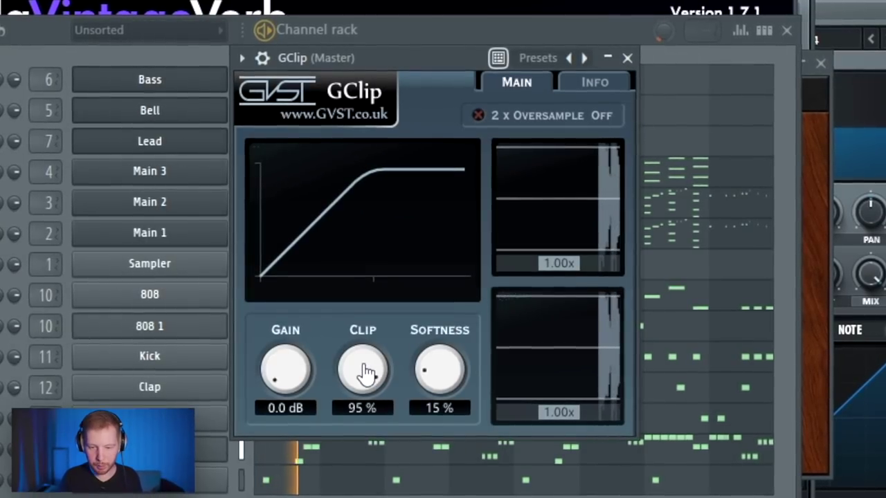
left_click_drag(366, 375, 389, 382)
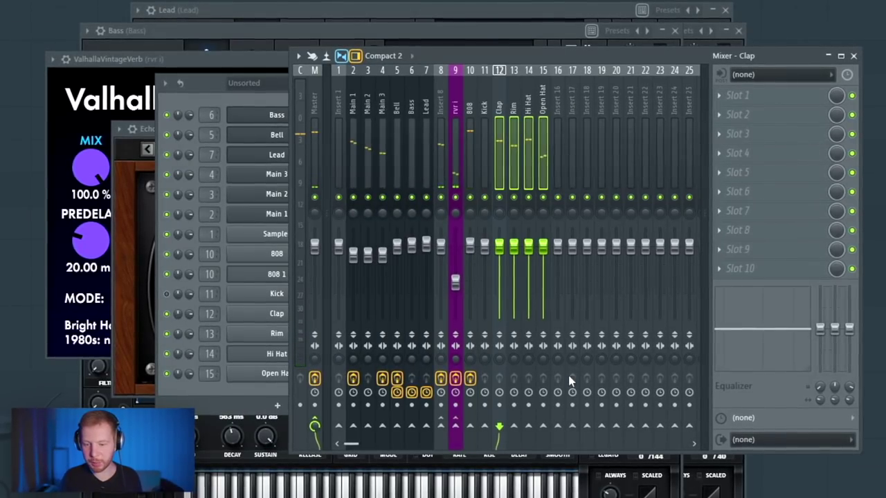
Step: Route the Clap, Rim, Hi Hat and Open Hat tracks only to Insert 17
right_click(572, 426)
left_click(593, 450)
left_click(571, 106)
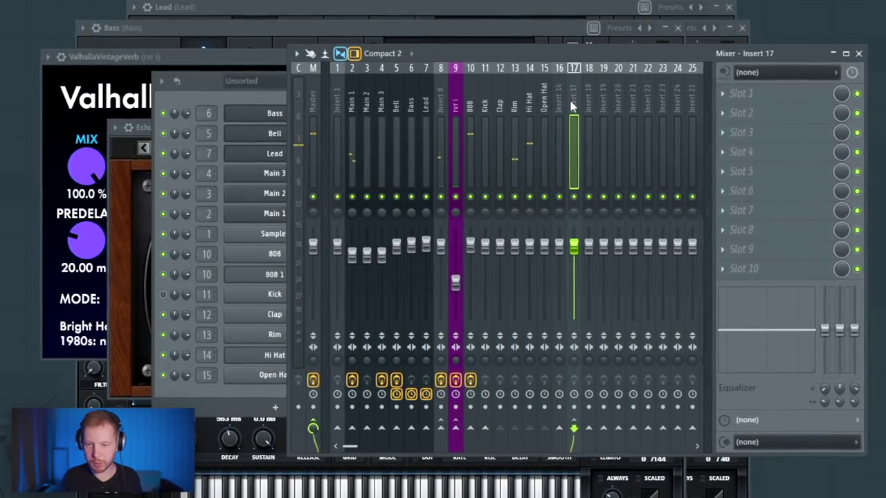
Step: Load ValhallaVintageVerb into the eighth slot of Insert 16 and choose the Tiled Room preset
left_click(559, 114)
left_click(771, 235)
left_click(491, 322)
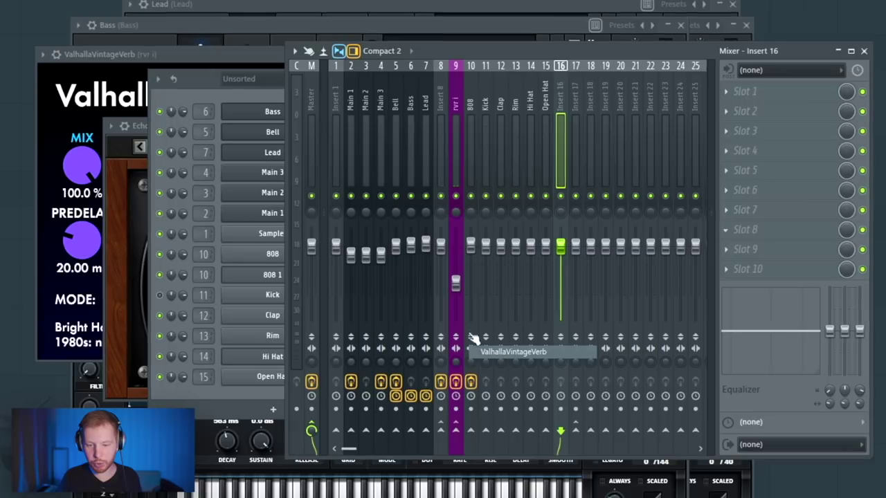
left_click_drag(208, 48, 391, 72)
left_click(556, 319)
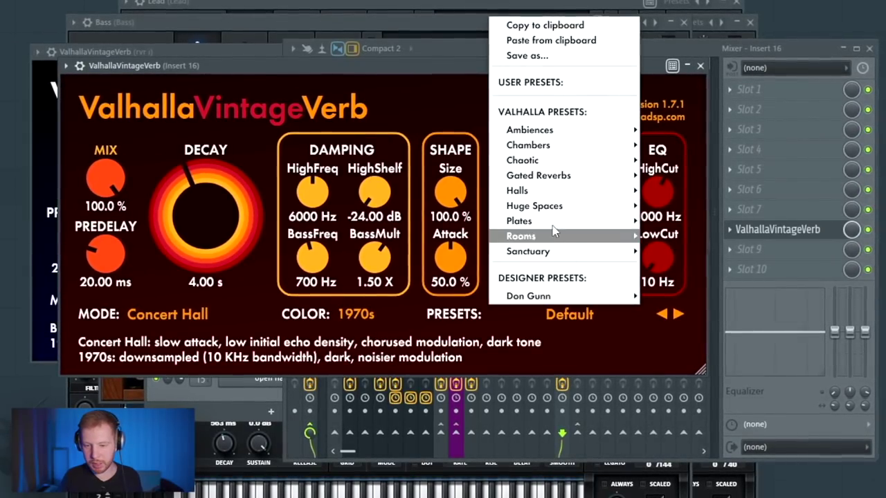
mouse_move(521, 236)
left_click(683, 375)
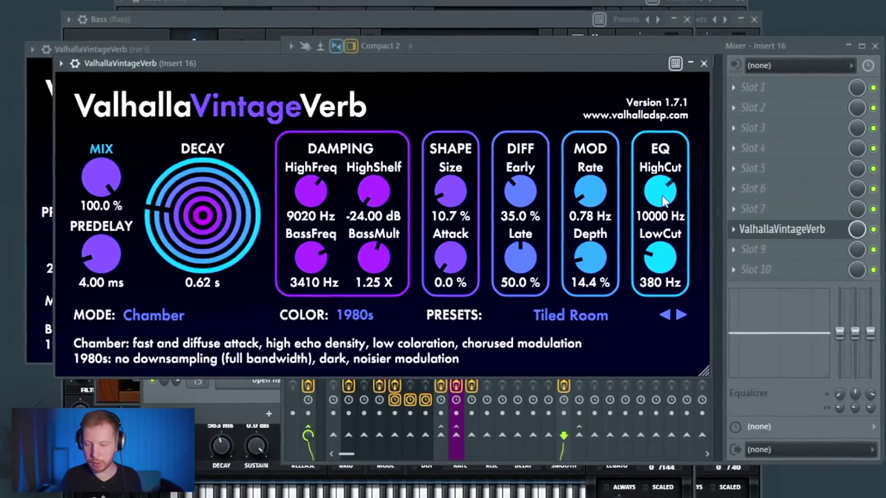
Step: Send the Clap, Rim and Hi Hat tracks to the rvr drm reverb track and lower that track's fader
left_click(649, 42)
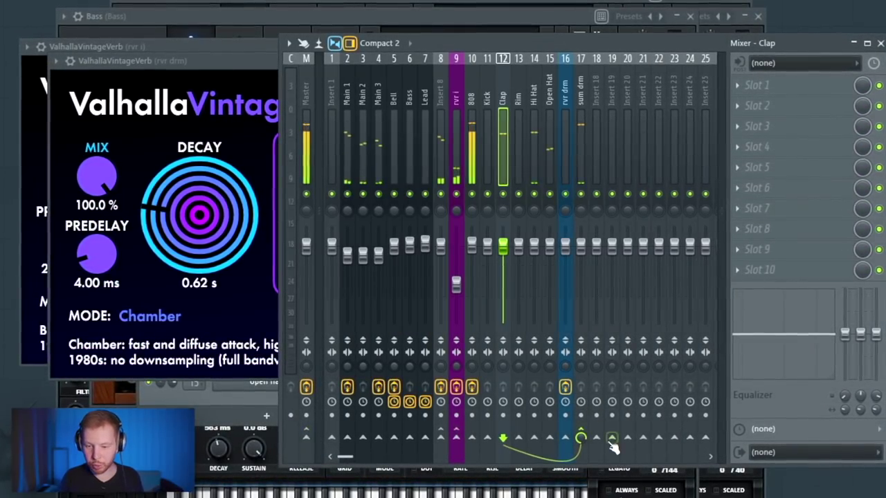
left_click_drag(567, 441, 566, 463)
left_click(519, 83)
left_click(566, 439)
left_click(535, 86)
left_click(566, 440)
left_click_drag(567, 244, 568, 284)
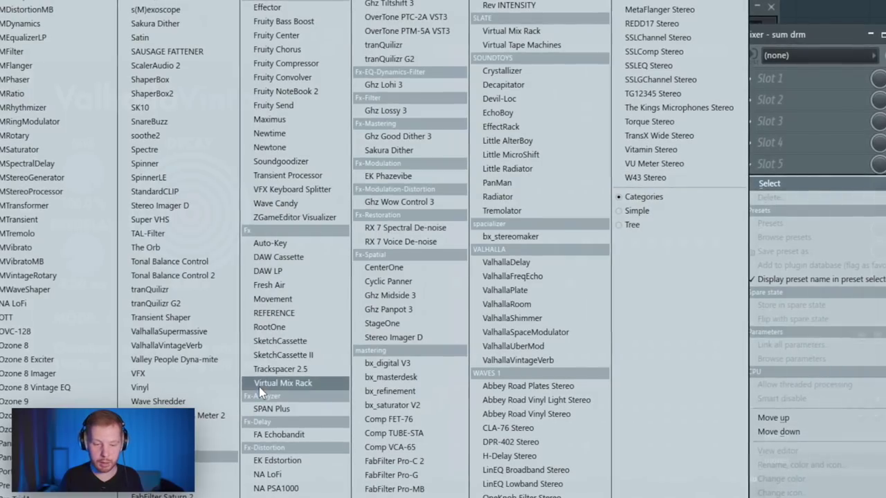
Step: Load FabFilter Saturn 2 into the fifth slot of the sum drm track and select the Clean Tube style for a separate high band
left_click(135, 76)
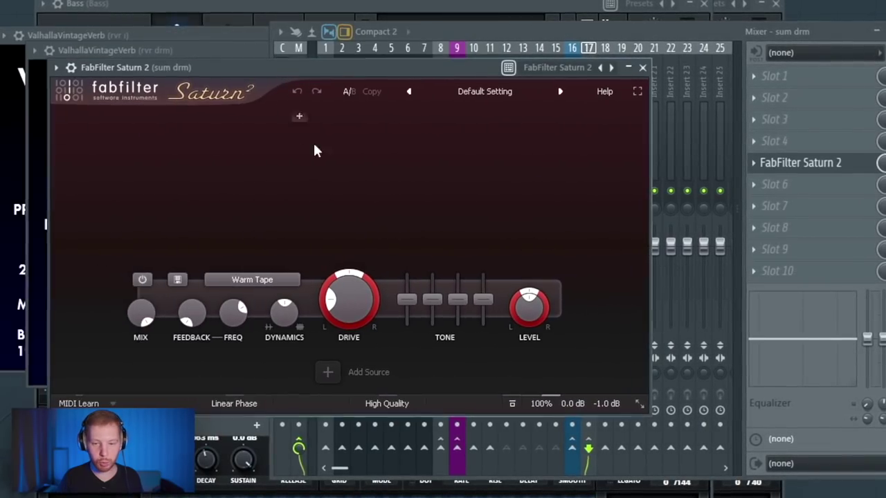
left_click(326, 280)
mouse_move(335, 306)
left_click(431, 315)
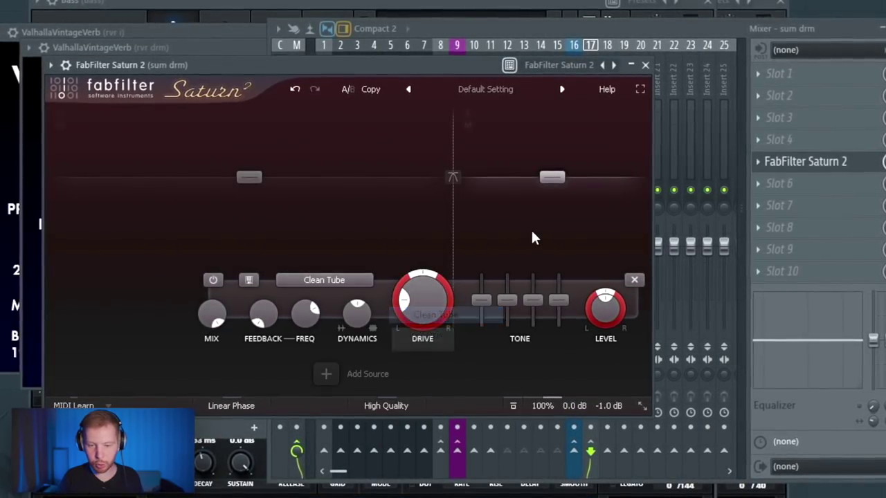
Step: Set the drive of Saturn 2's high band to about 64% while the beat plays
left_click_drag(443, 63, 472, 66)
key("space")
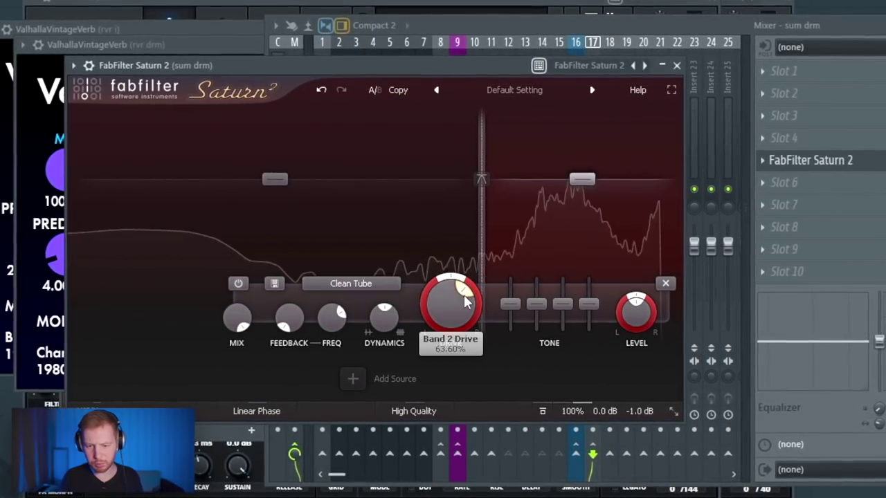
left_click(826, 162)
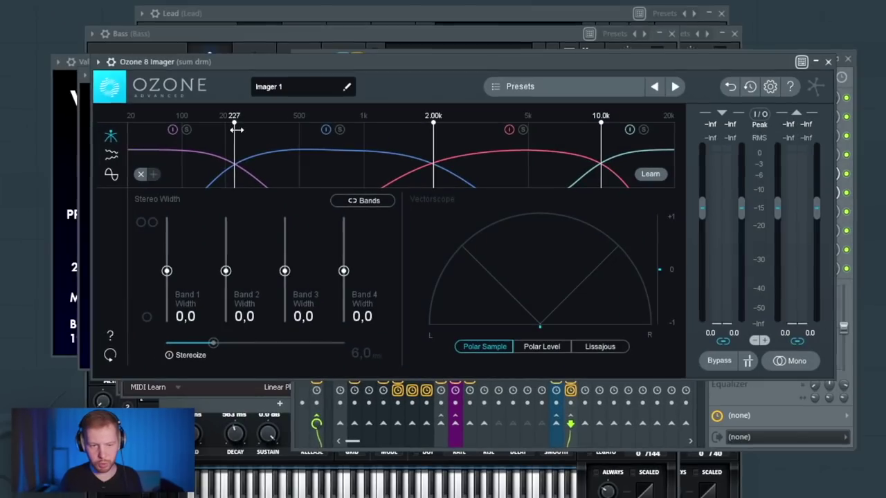
Step: In Ozone 8 Imager on sum drm, move the highest crossover to 12 kHz, enable Stereoize and widen bands 2 and 3
left_click_drag(593, 154, 621, 153)
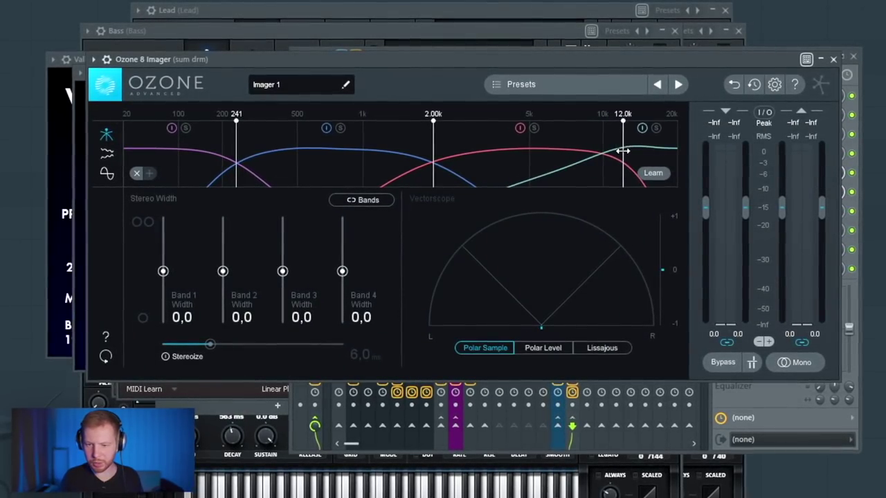
left_click(168, 356)
left_click_drag(221, 272, 221, 263)
left_click_drag(280, 272, 281, 258)
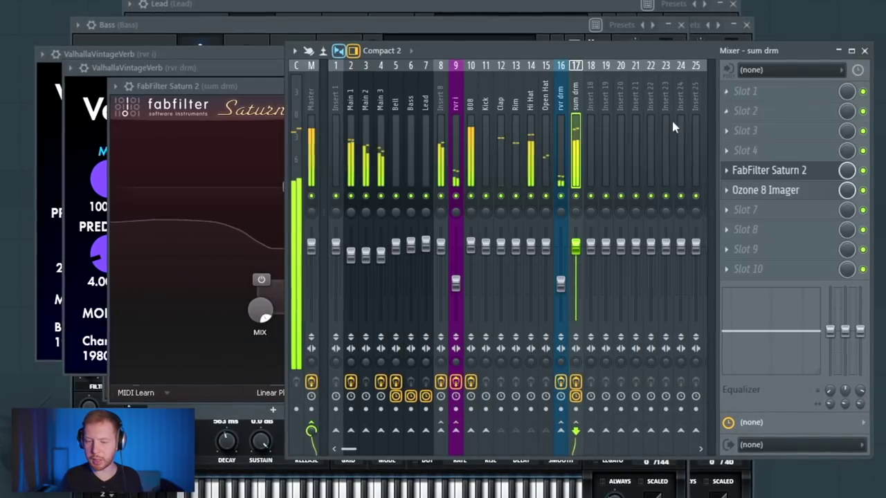
Step: Raise the rvr i reverb track's fader slightly
left_click(410, 285)
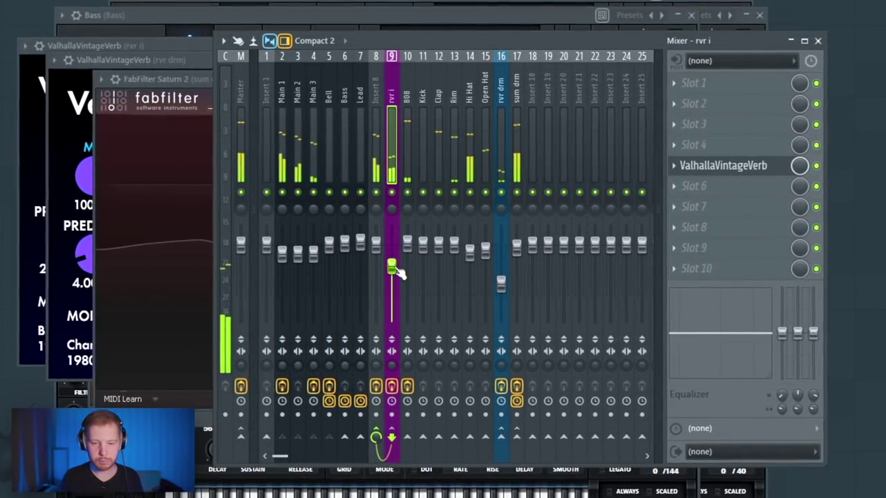
Step: Paste the copied Main 3 chords into the Main 3 channel of an empty pattern
key("F6")
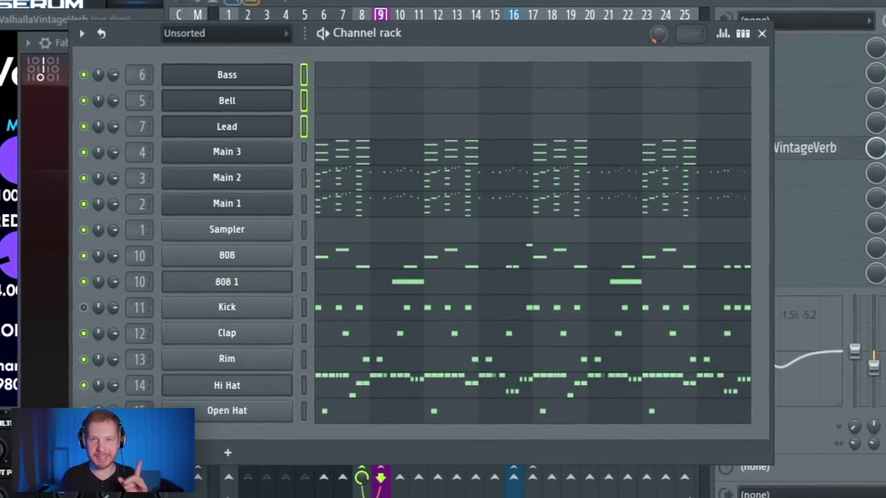
left_click(303, 152)
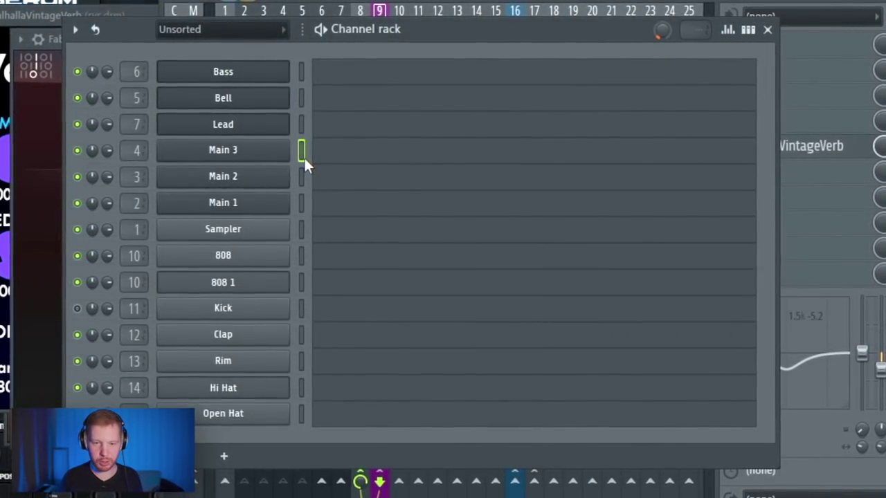
key("ctrl+v")
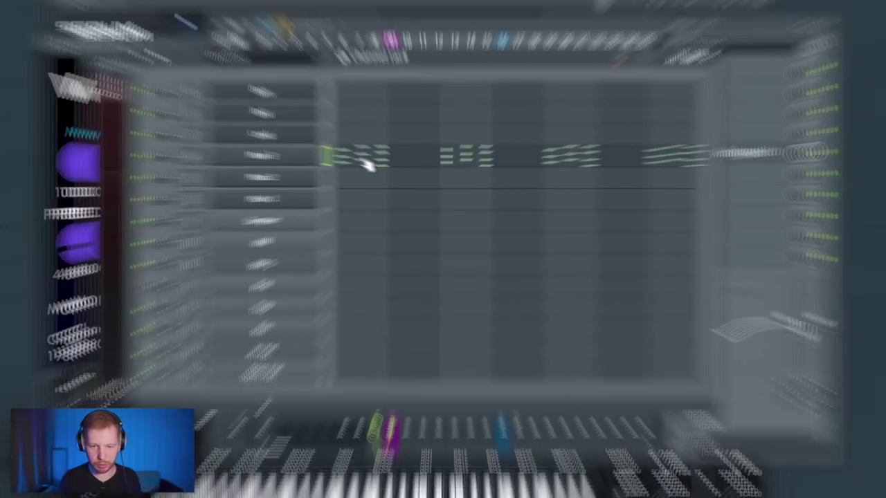
Step: Rework Main 3 into evenly repeated chords, with the third chord on A#3, F4 and D5 and the fourth on A3, F4 and C5
left_click(351, 162)
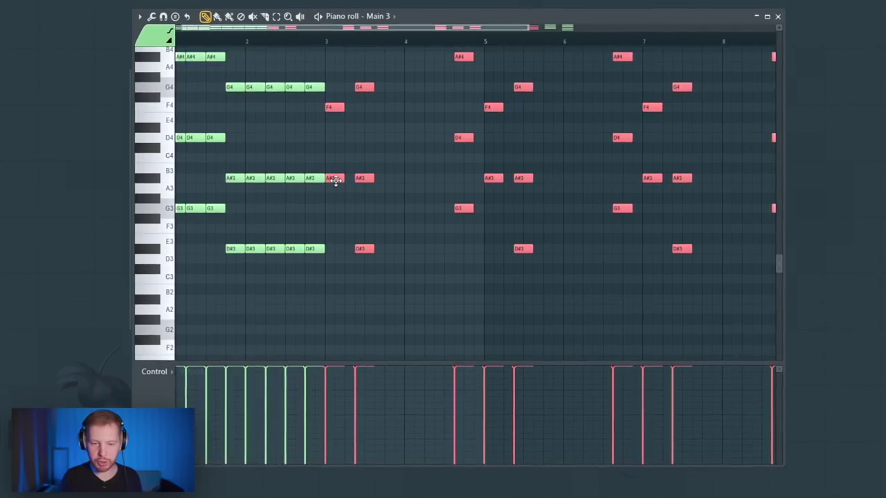
left_click_drag(378, 206, 478, 322)
left_click(403, 257, "ctrl")
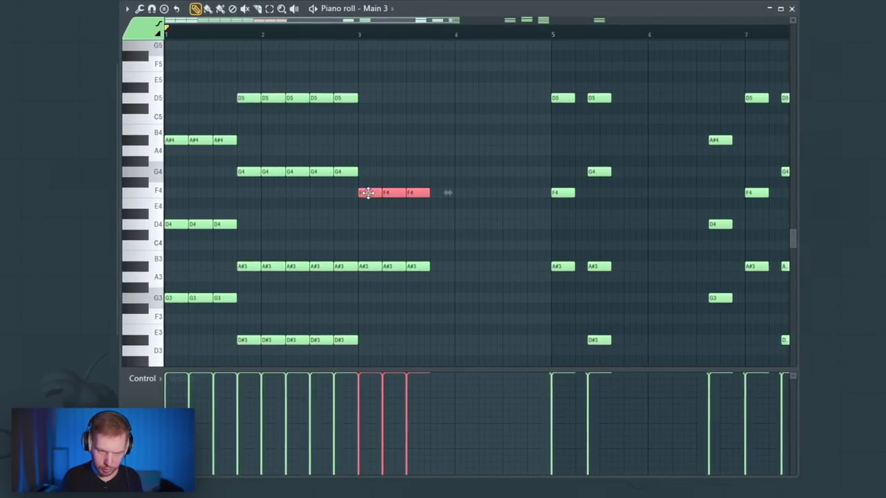
left_click_drag(370, 128, 370, 98)
key("space")
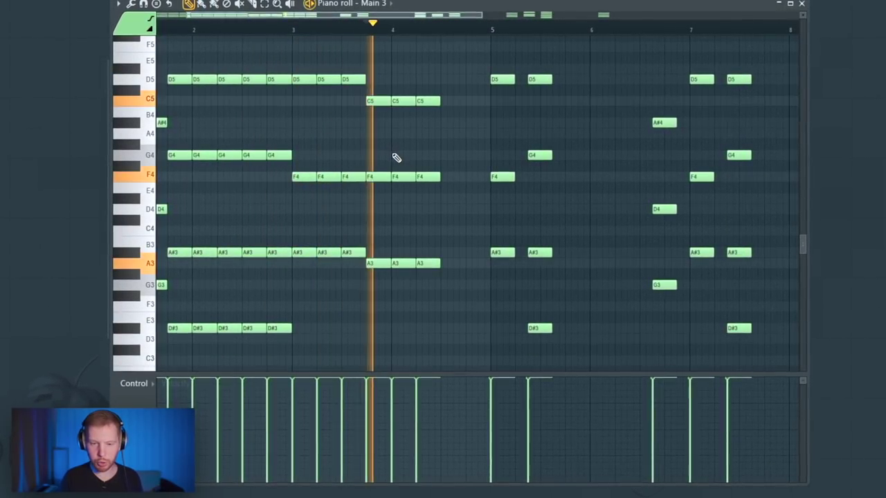
left_click_drag(461, 76, 381, 267)
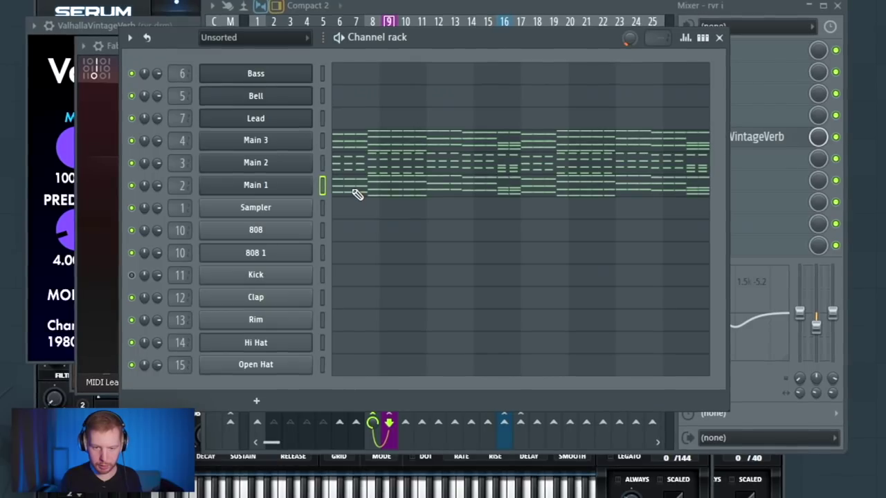
Step: Write the 808 line as repeated G5, D#5, A#5 and F5 notes following the lowest chord notes, and repeat it over bars 5 to 8
left_click(353, 190)
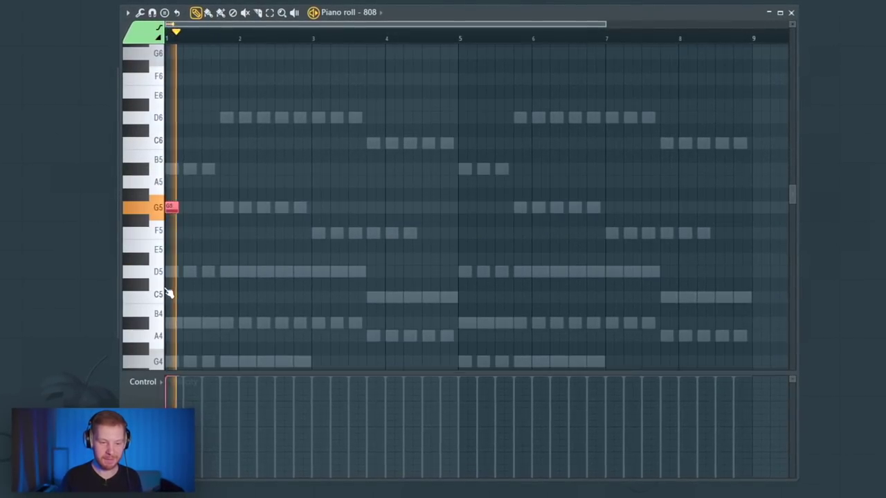
scroll(202, 192, "up", 5)
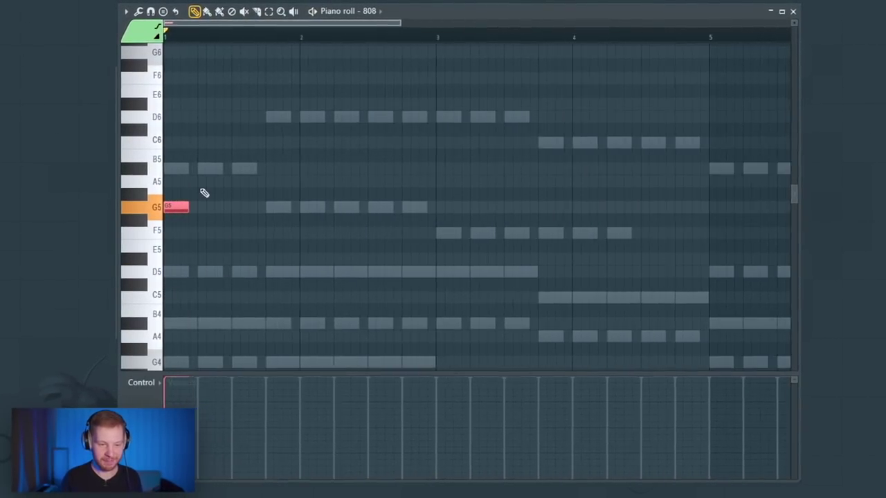
left_click_drag(190, 272, 401, 264)
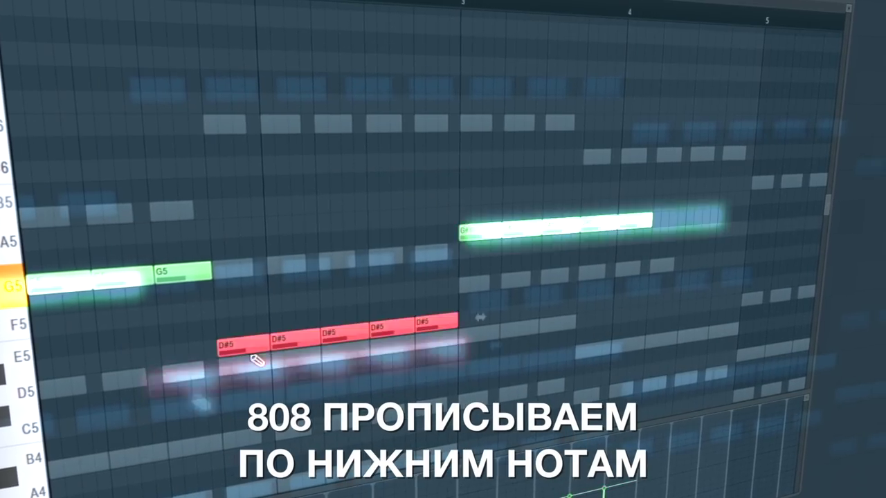
left_click_drag(224, 341, 238, 216)
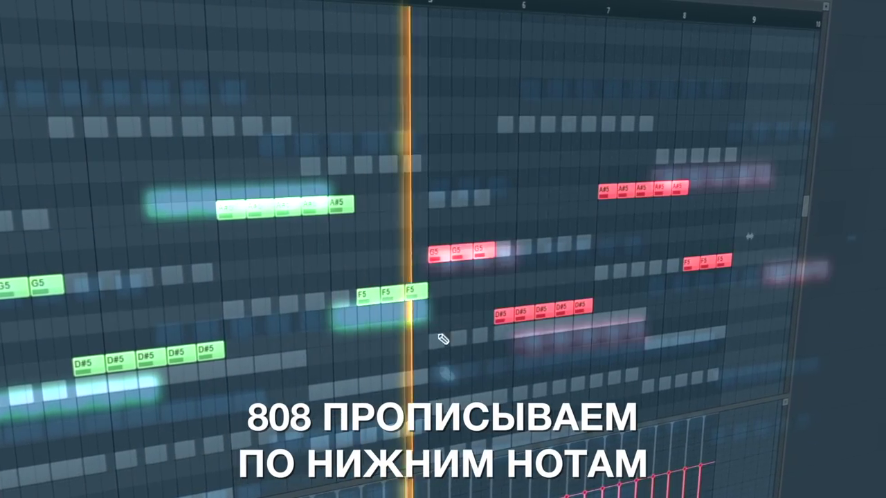
Step: Copy the 808 notes to the Kick channel and collapse them all onto C5
left_click_drag(445, 99, 754, 332)
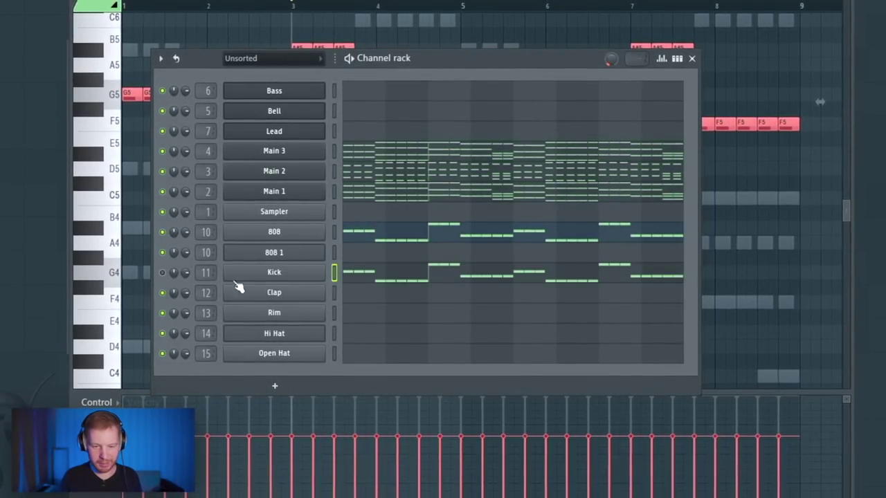
key("alt+k")
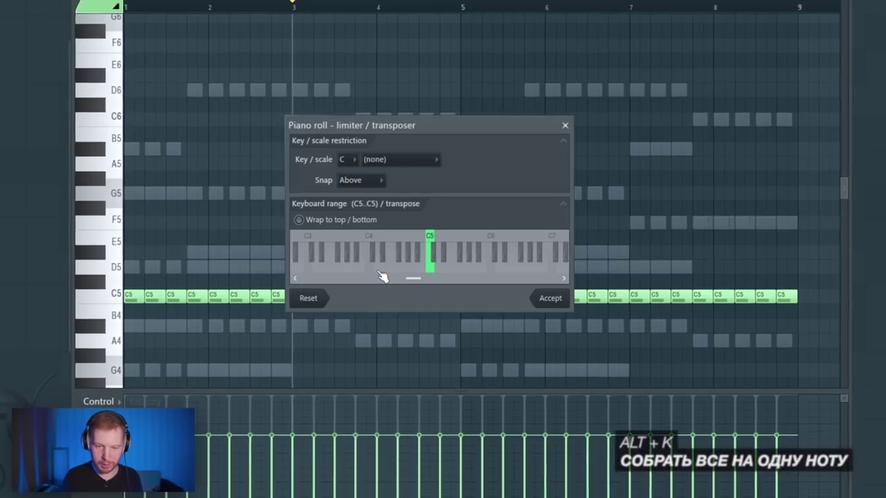
key("Return")
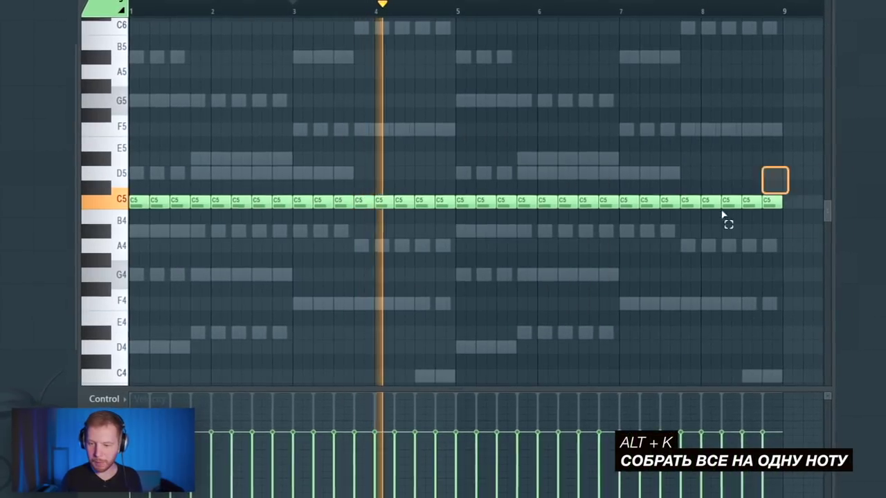
Step: Write six evenly spaced G4 notes with alternating velocities over the first chord in the Hi Hat channel
key("ctrl+a")
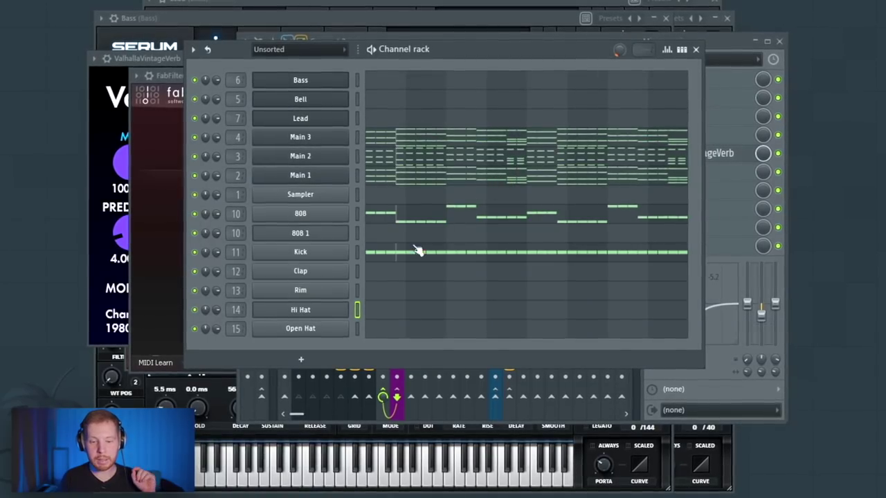
left_click(385, 313)
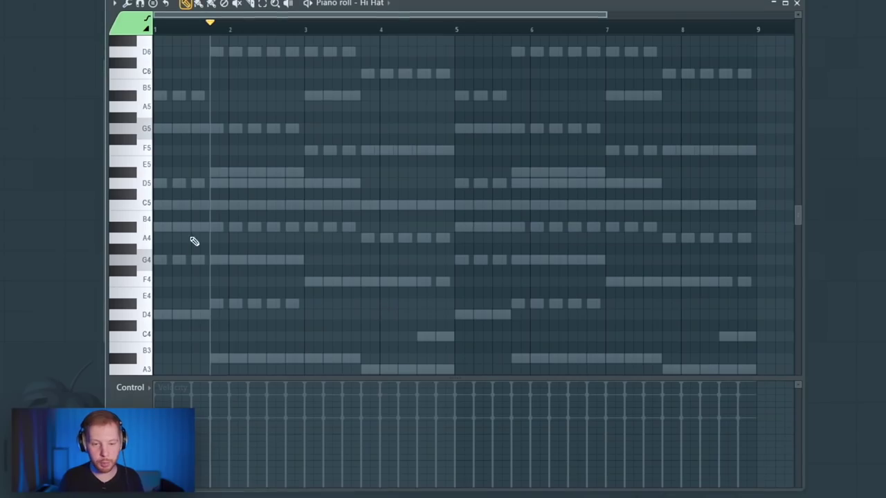
scroll(190, 240, "up", 5)
left_click(167, 271)
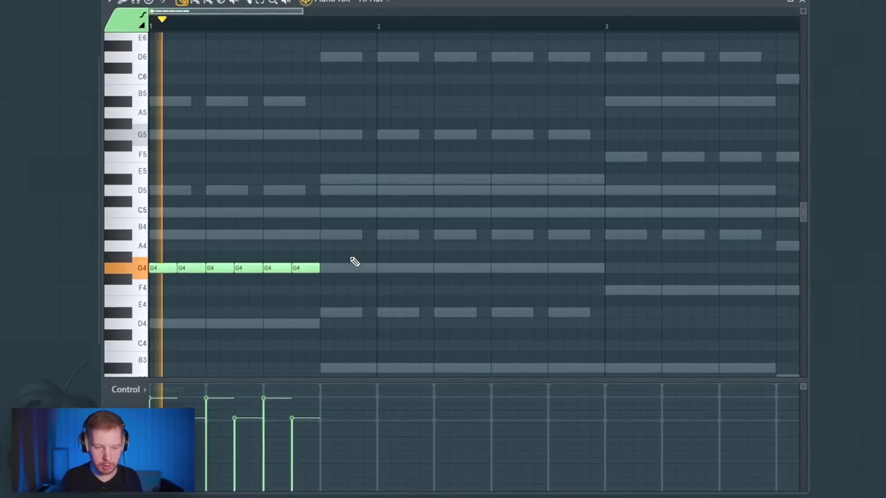
Step: With the snap at 1/3 step, write a C5 hi-hat roll of three short notes and one longer with falling velocities, repeated across the second chord
left_click(308, 1)
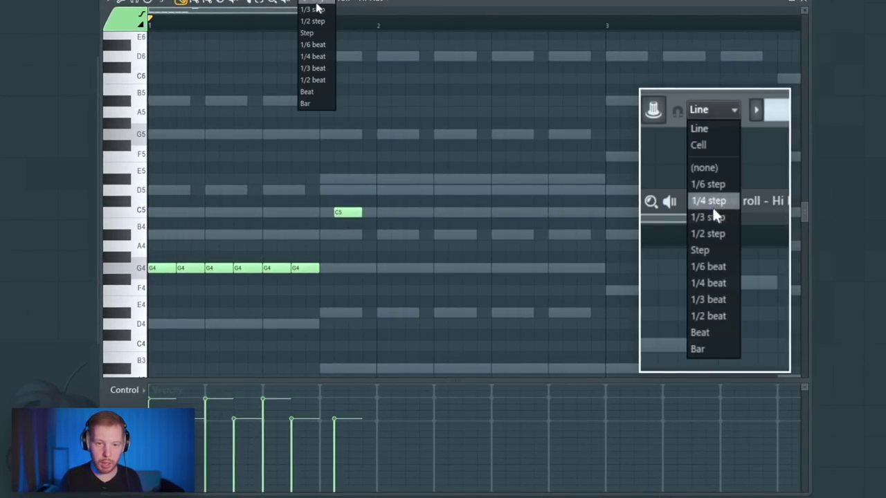
left_click(308, 11)
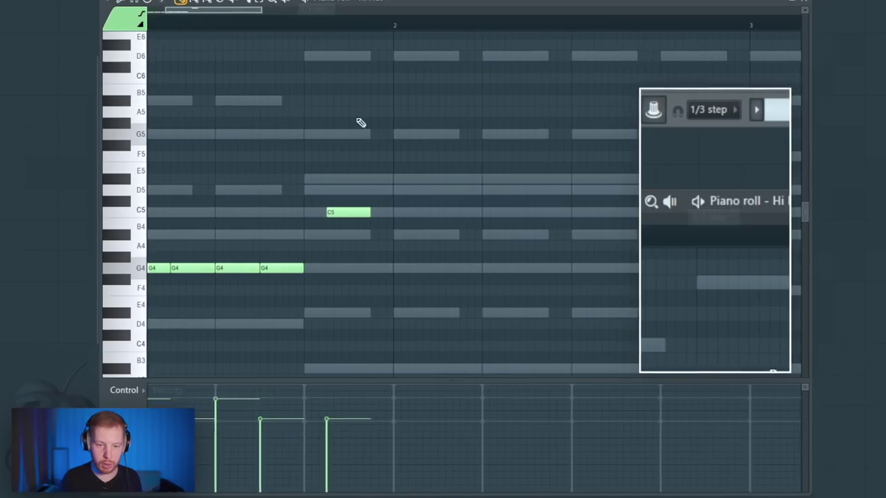
left_click_drag(348, 213, 333, 216)
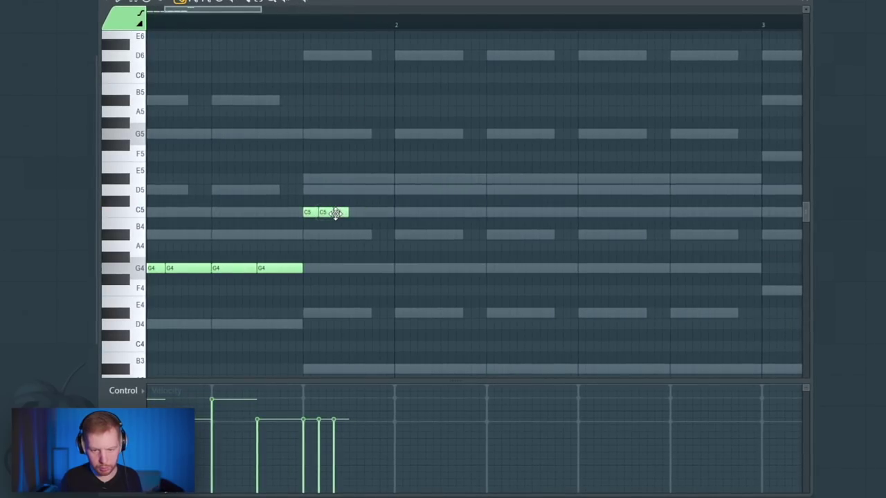
left_click_drag(440, 174, 312, 229)
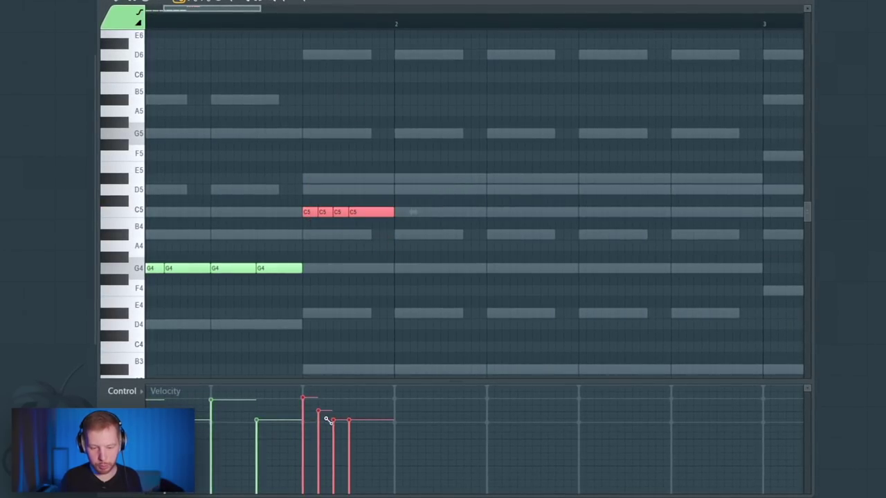
key("ctrl+b")
key("ctrl+b")
key("ctrl+b")
key("ctrl+b")
key("ctrl+b")
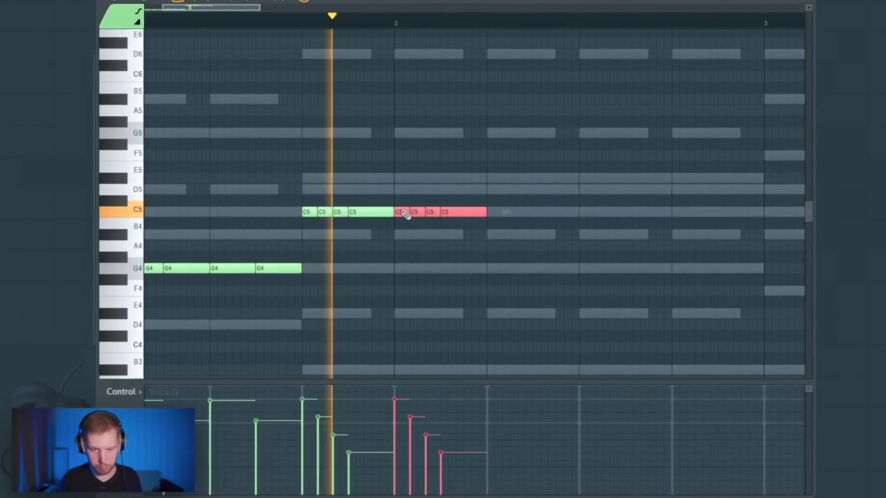
Step: Write the hi-hat on A4 over the third chord and C5 over the fourth, and repeat the whole part over bars 5 to 8
key("space")
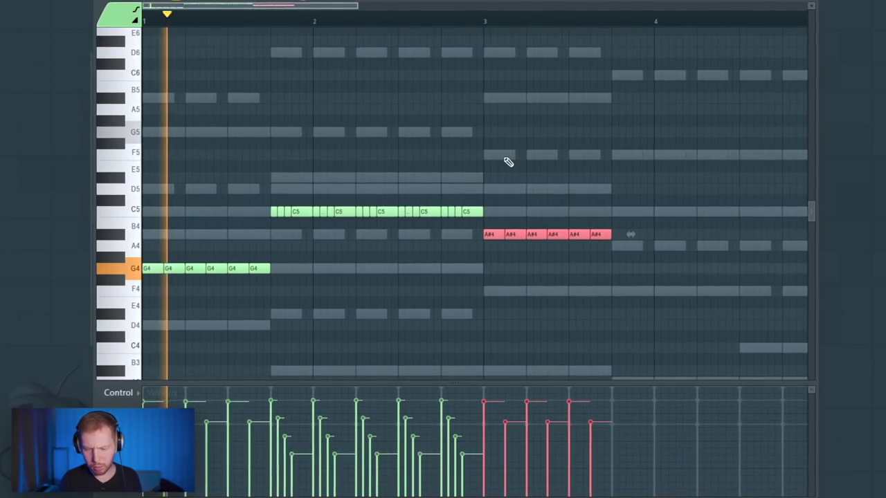
key("Down")
key("space")
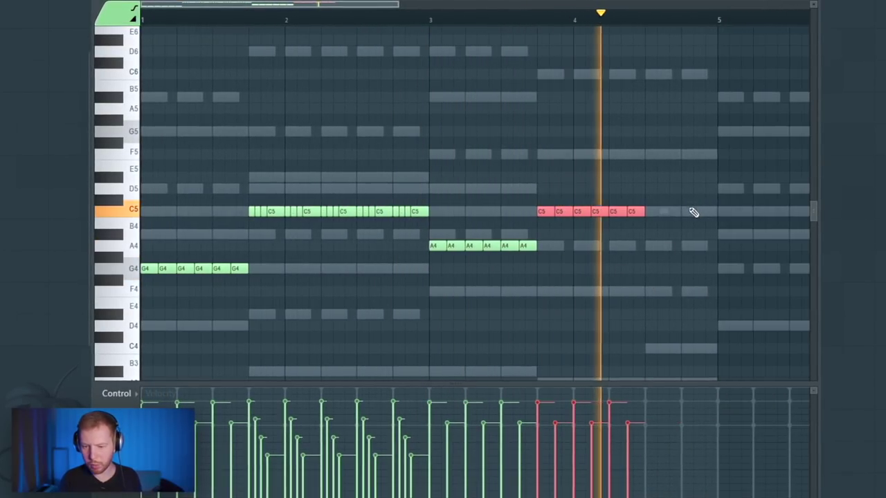
left_click(664, 193)
key("ctrl+a")
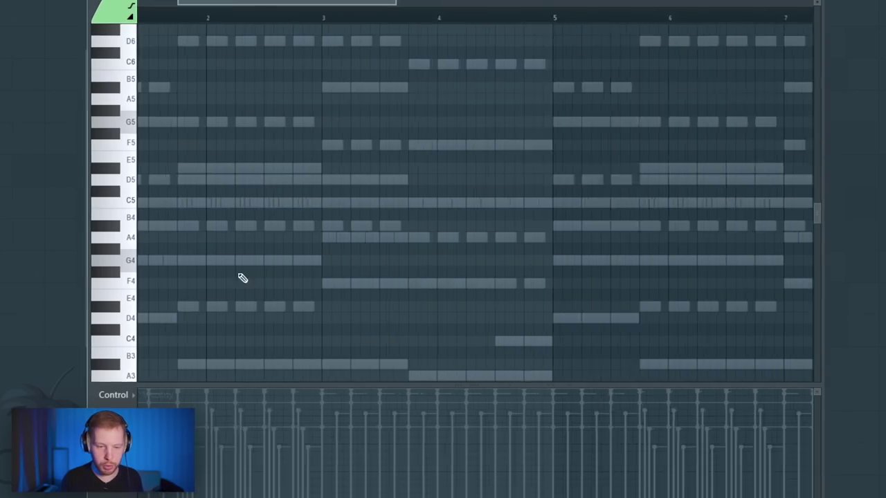
Step: Place three offbeat C5 open hat notes over the first chord and repeat them from bar 5
scroll(240, 278, "up", 3)
left_click_drag(277, 235, 476, 292)
key("space")
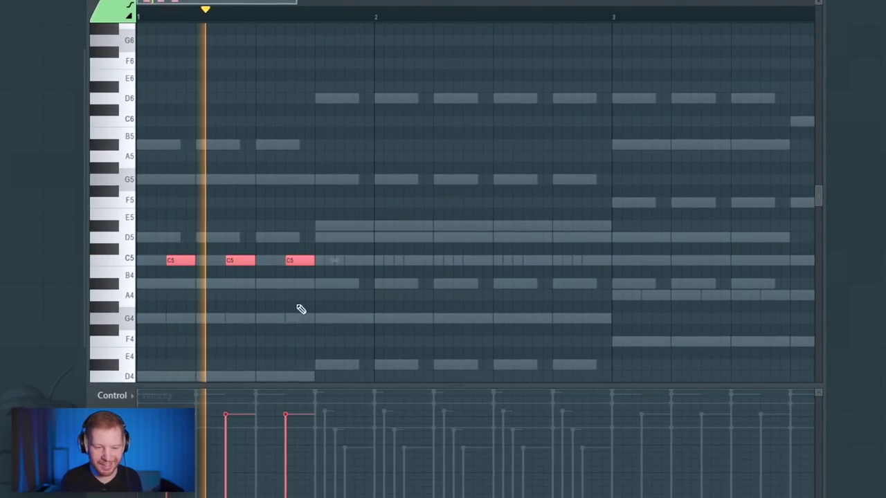
scroll(326, 316, "down", 3)
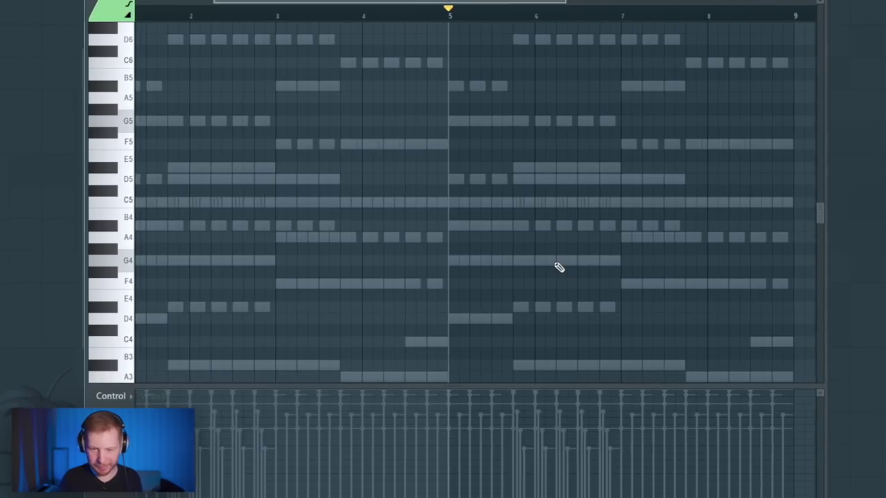
Step: Write short offbeat C5 notes in the Rim channel from bar 5 onward
left_click(386, 191)
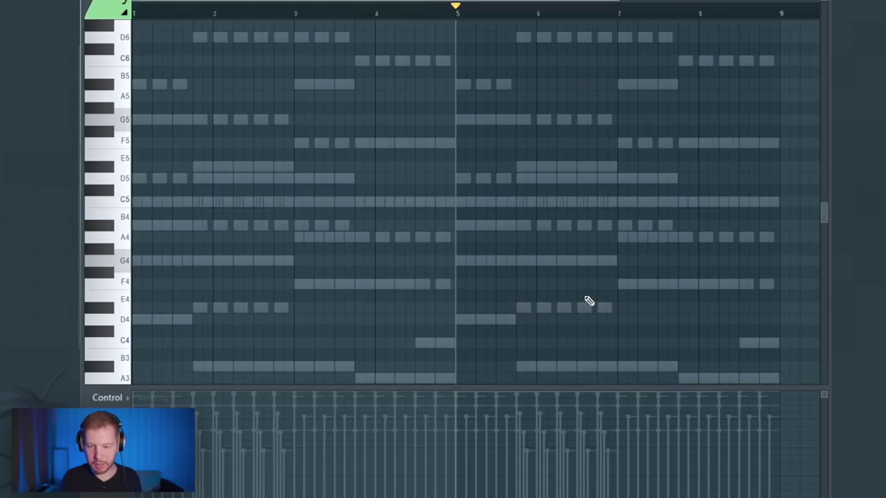
scroll(480, 231, "up", 3)
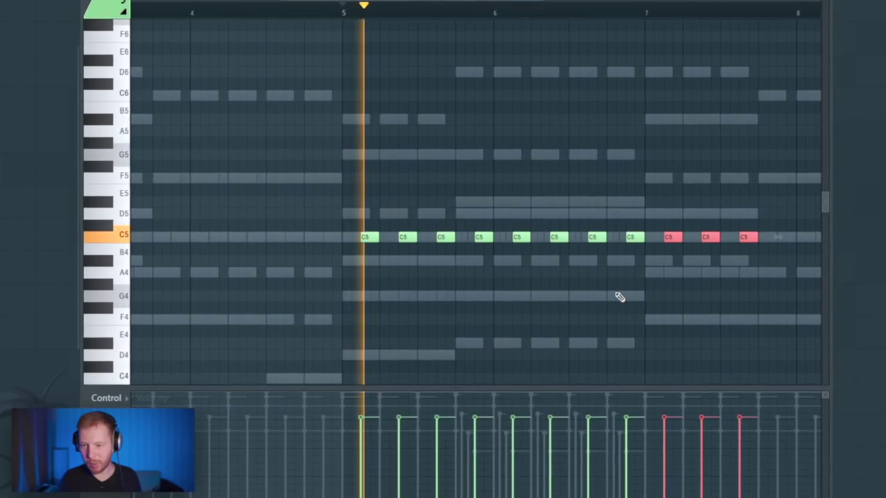
scroll(616, 296, "down", 3)
left_click_drag(738, 196, 666, 240)
key("ctrl+b")
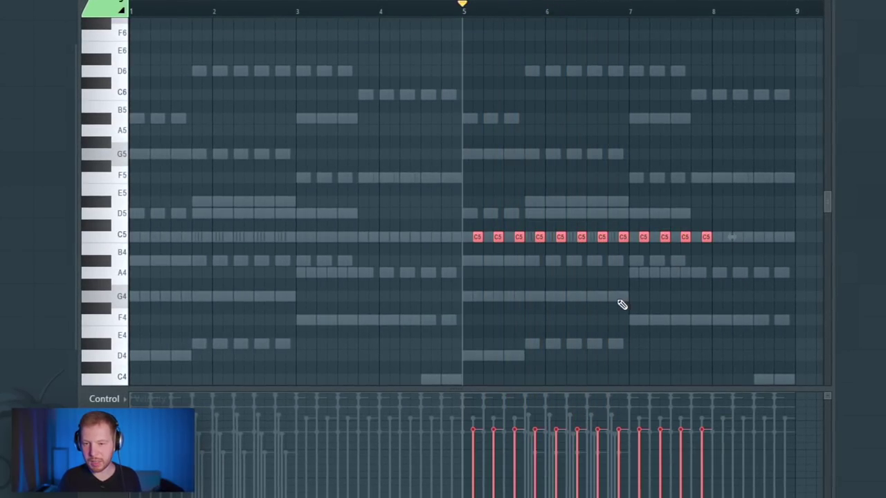
scroll(707, 267, "up", 4)
key("space")
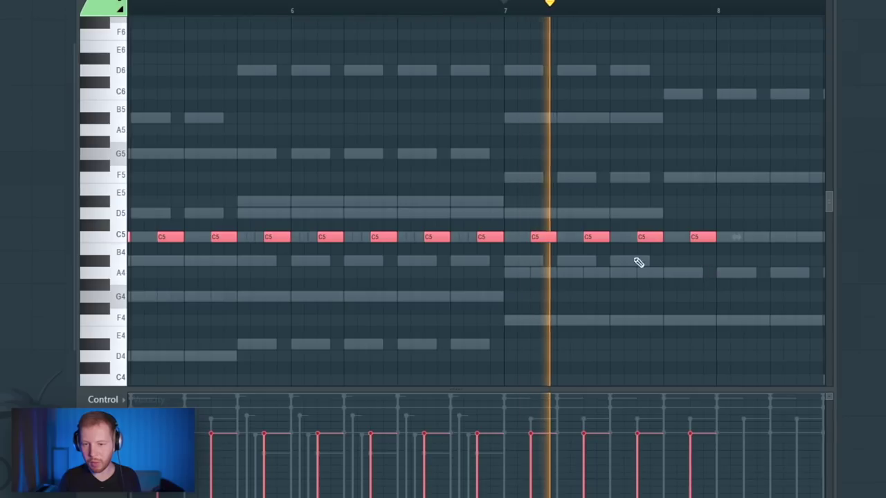
Step: Add a roll of six short A#5 rim notes filling the second beat of bar 7 with a finer snap
scroll(570, 131, "up", 2)
left_click(561, 117)
scroll(581, 111, "up", 2)
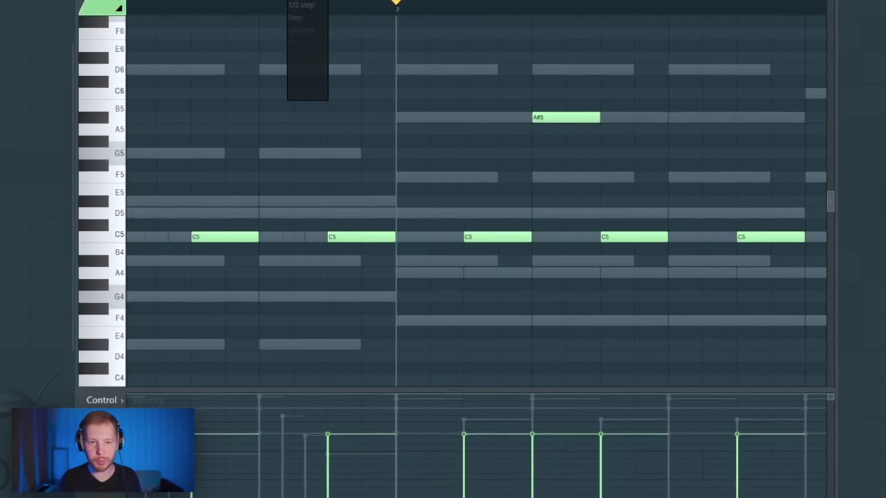
left_click(321, 1)
scroll(616, 118, "up", 2)
left_click_drag(574, 119, 503, 119)
left_click(525, 120)
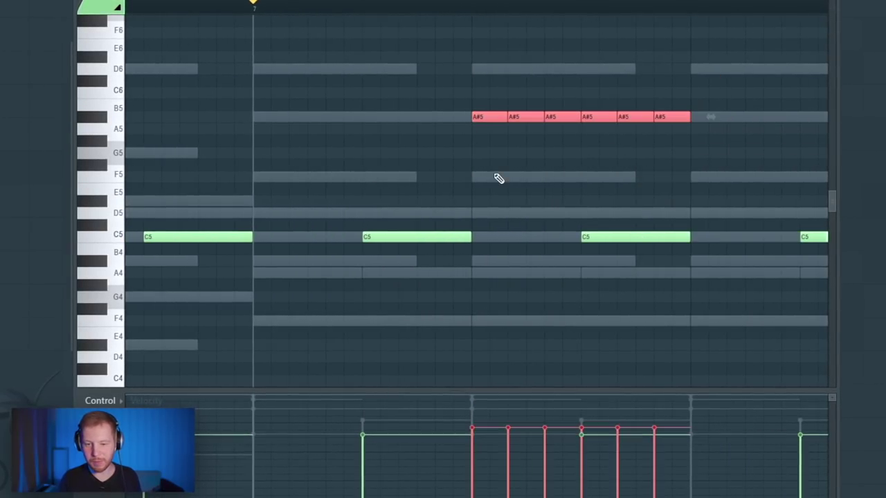
Step: Copy the six-note rim roll to the 808 channel, placed one octave higher on A#6 at the second beat of bar 7
key("space")
left_click(446, 20)
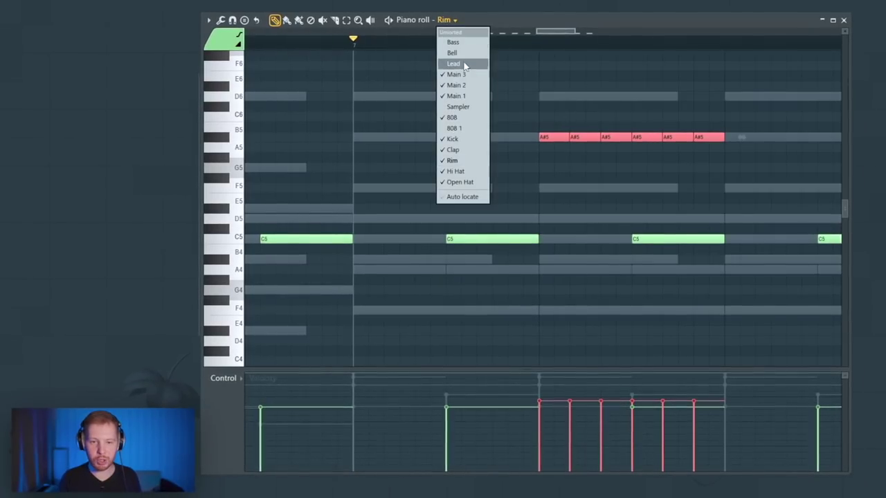
left_click(467, 119)
key("ctrl+v")
scroll(588, 208, "up", 4)
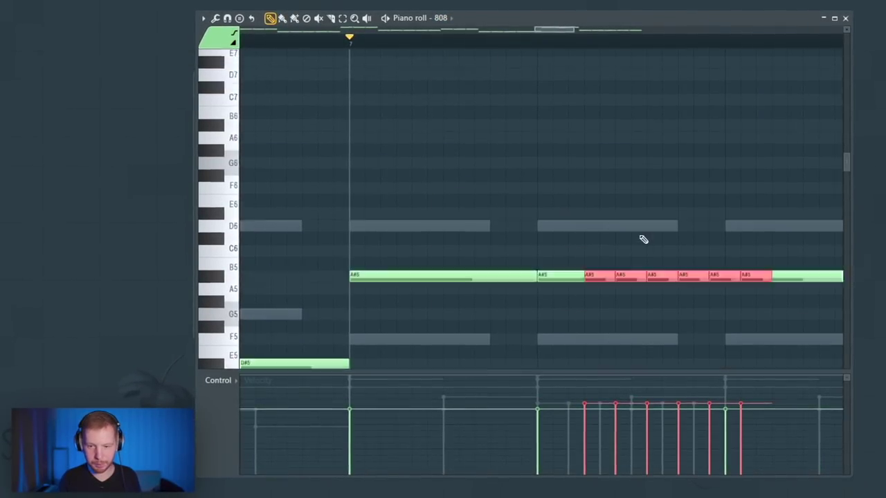
scroll(548, 170, "down", 3)
left_click_drag(594, 276, 550, 197)
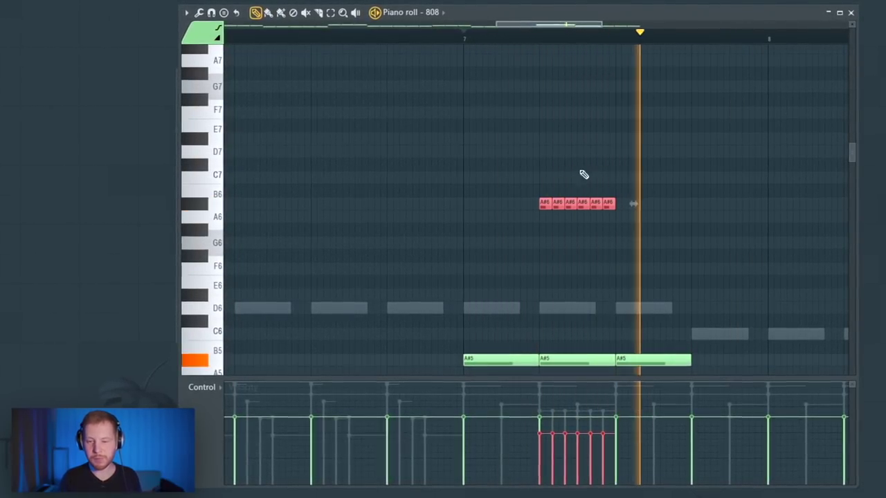
Step: Transpose all Main 2 notes up one octave and close the piano roll
key("space")
key("F7")
left_click(643, 258)
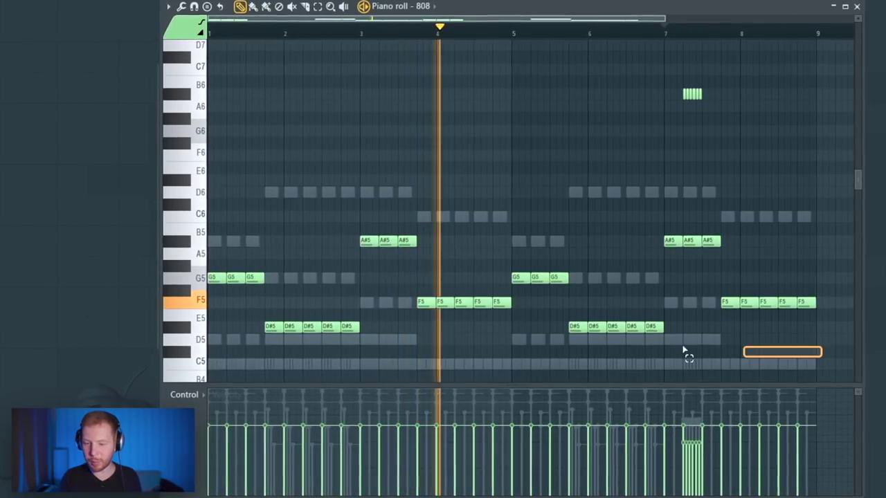
key("ctrl+a")
scroll(308, 176, "up", 2)
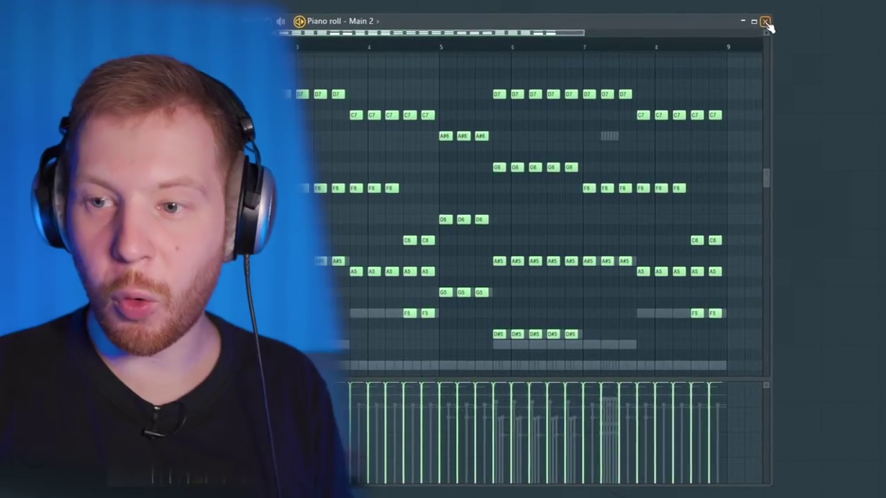
left_click(763, 22)
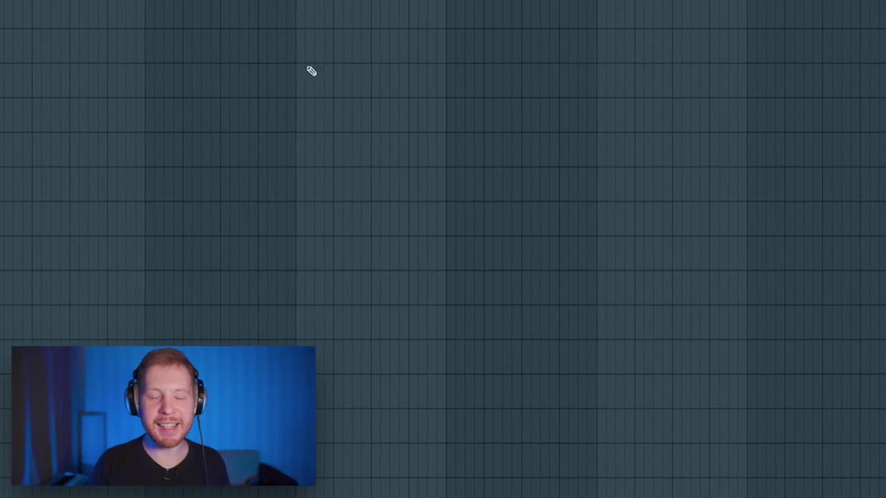
Step: Copy the Main 1, Main 2 and Main 3 clips from bar 17 to bar 1 of the playlist
key("F6")
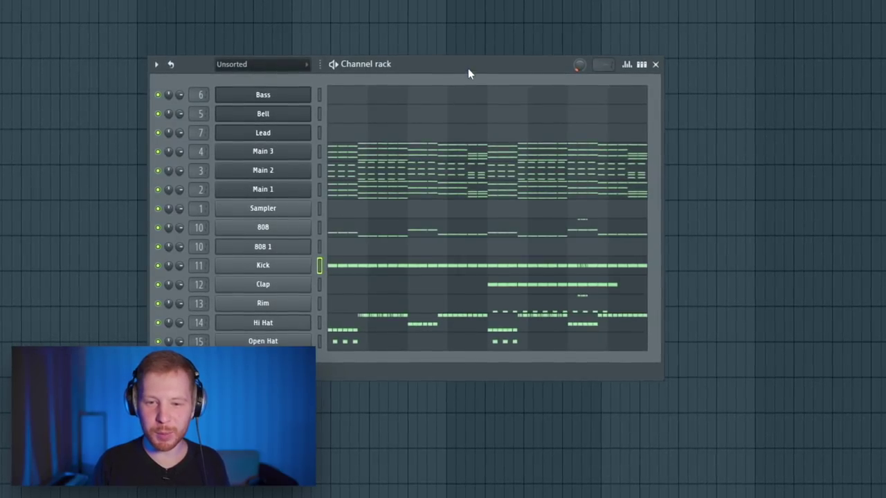
left_click_drag(481, 59, 512, 56)
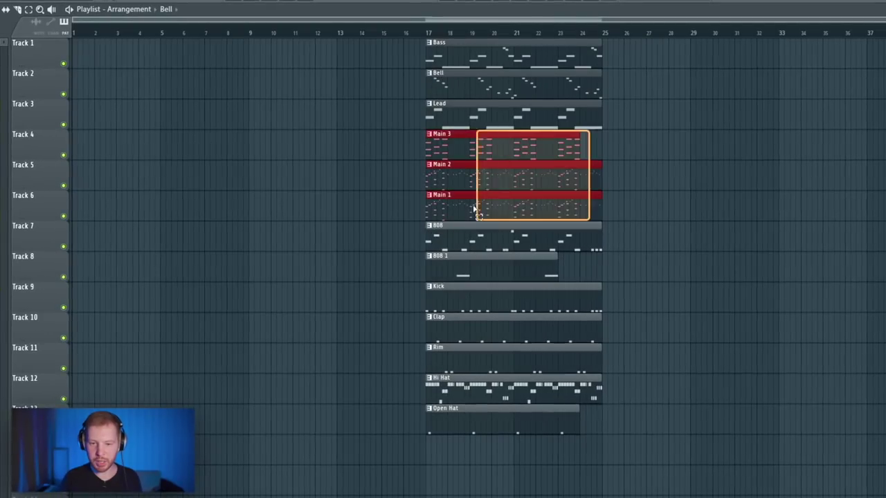
left_click_drag(427, 207, 69, 217)
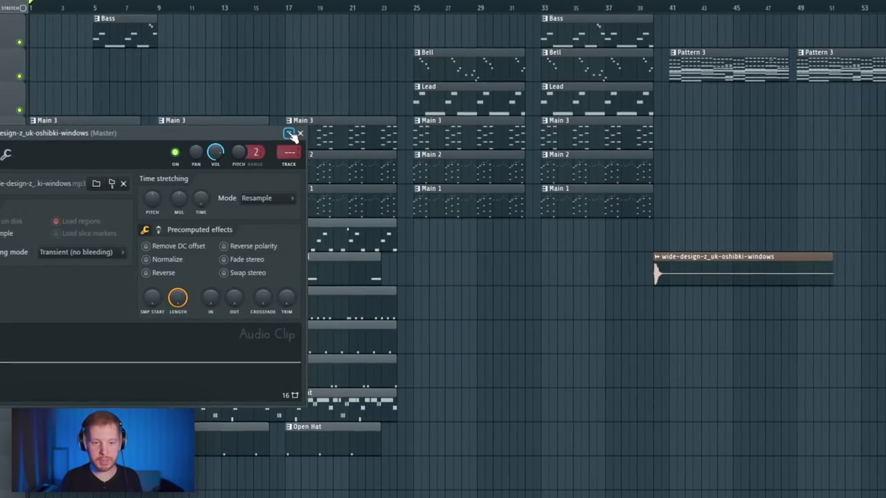
Step: Move the wide-design-z_uk-oshibki-windows clip to just before bar 41, with a Hi Hat clip from bar 33 and a Clap clip at bar 40
left_click(299, 134)
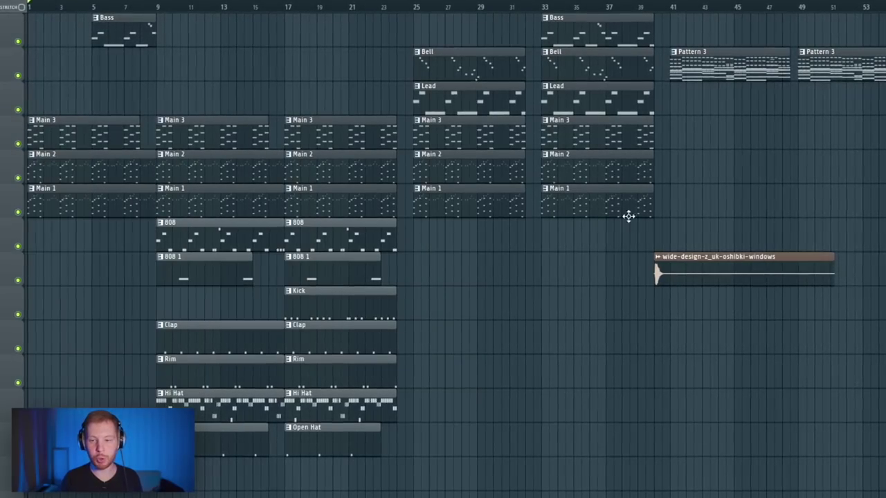
scroll(663, 265, "up", 6)
left_click_drag(601, 277, 676, 276)
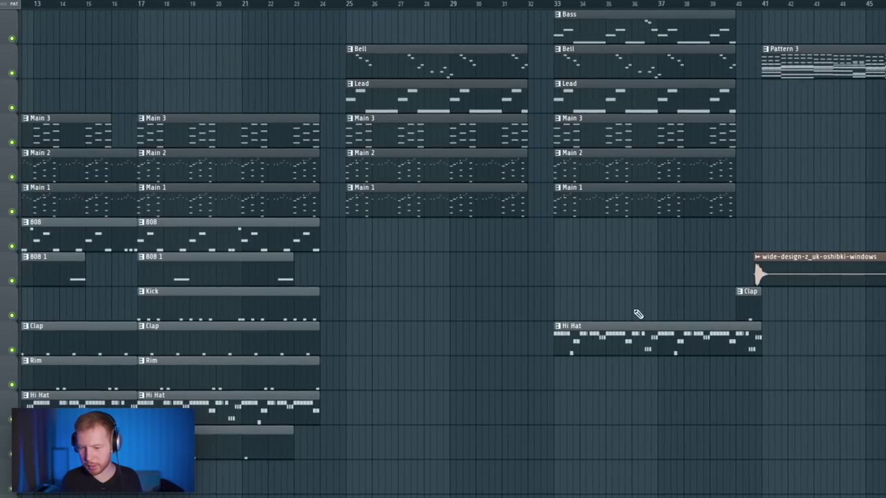
Step: Make the Hi Hat clip at bar 33 unique and ramp the velocity of all its notes steadily upward from near zero
left_click_drag(512, 322, 828, 355)
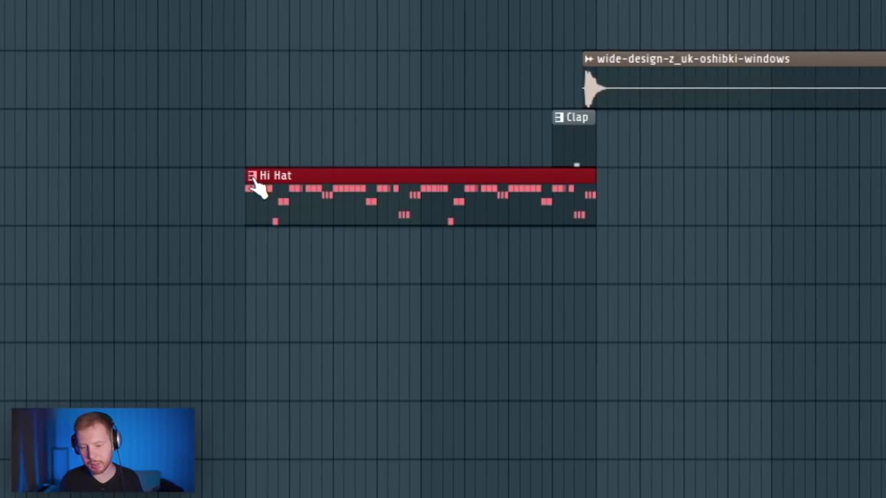
left_click(251, 176)
left_click(320, 310)
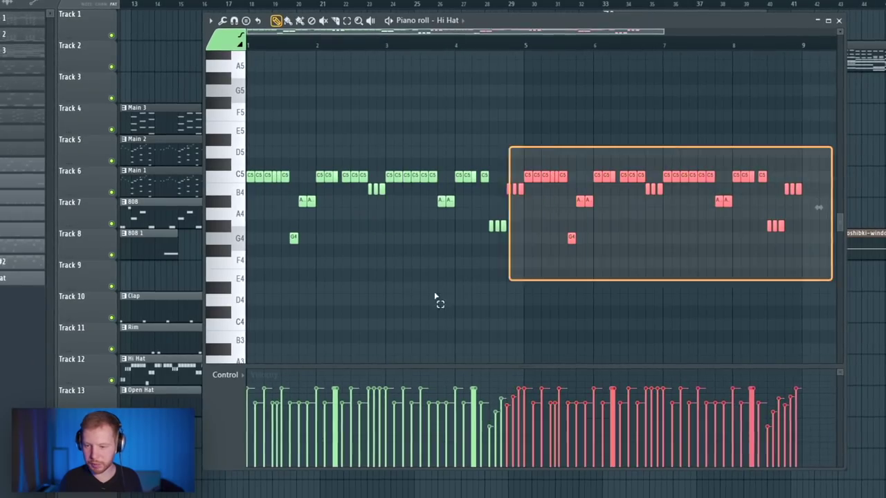
key("ctrl+a")
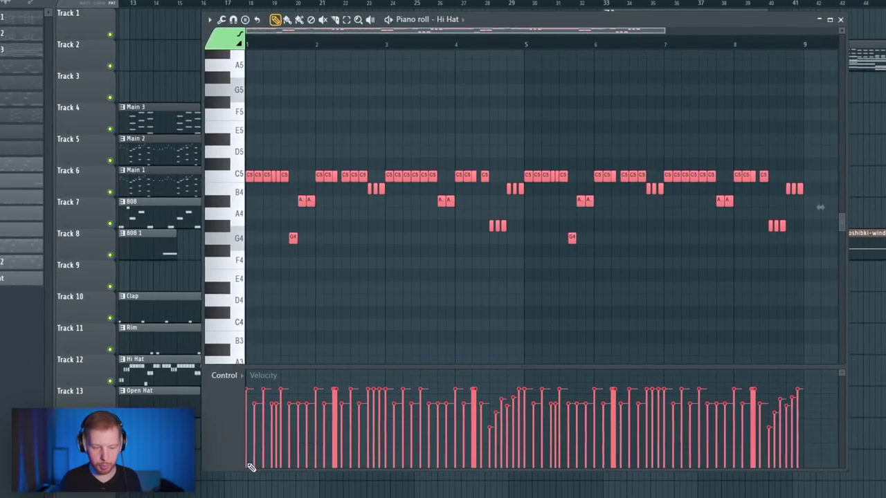
mouse_move(248, 466)
left_mouse_down()
mouse_move(307, 475)
mouse_move(742, 444)
mouse_move(813, 404)
left_mouse_up()
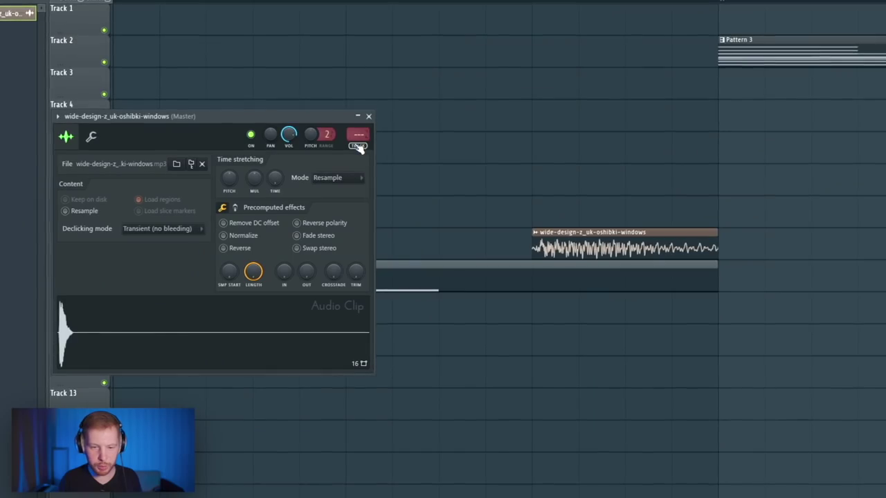
Step: Route the wide-design-z_uk-oshibki-windows clip to mixer insert 18 and add GClip to it with 1.1 dB gain and 79% clip
left_click(358, 146)
left_click(701, 127)
mouse_move(726, 142)
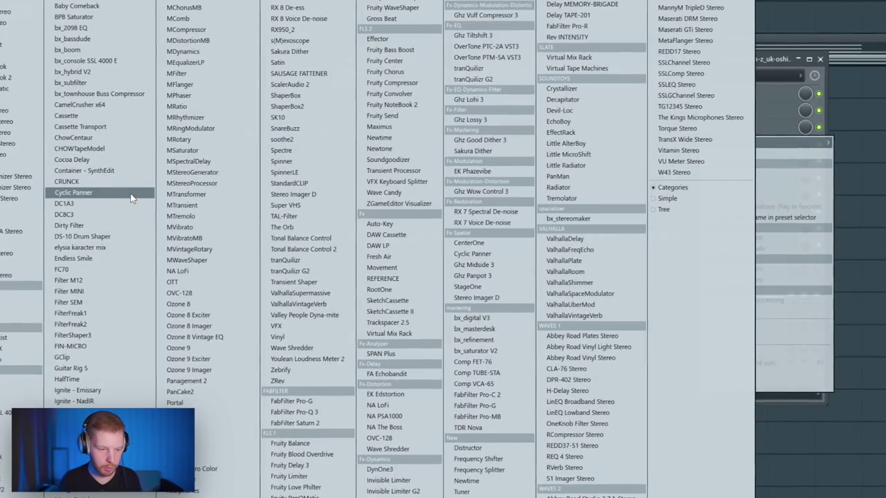
left_click(100, 361)
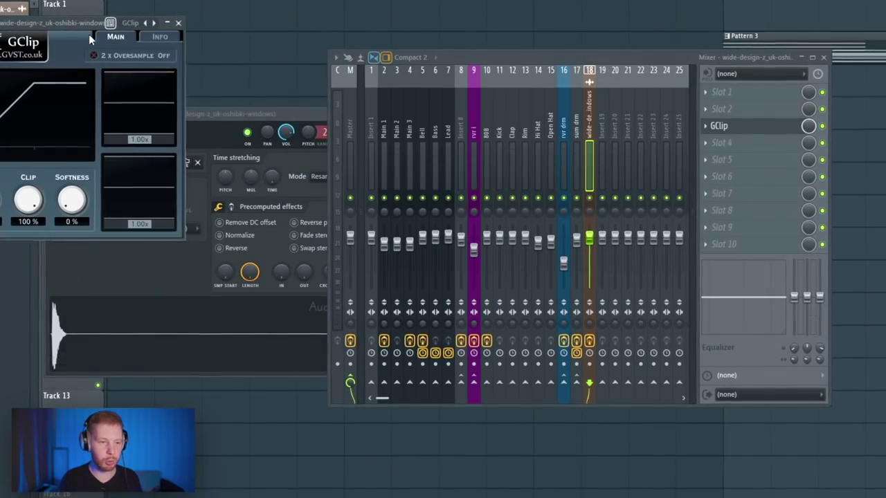
left_click_drag(89, 39, 513, 93)
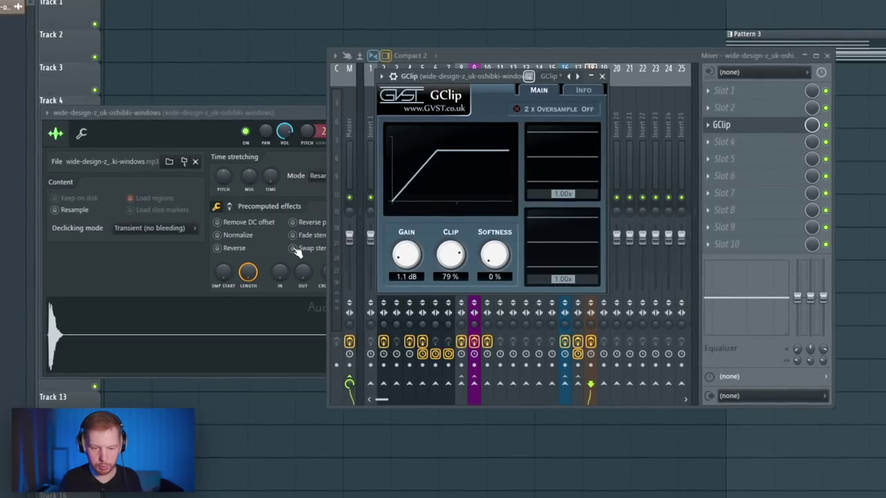
left_click(225, 205)
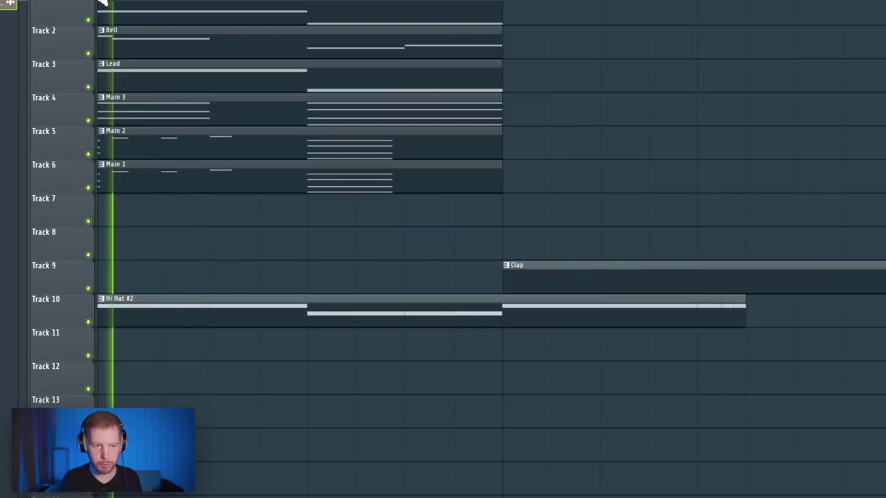
Step: Add Dirty Filter to the Master with drive 0 and LP filter at 172 Hz, and create an automation clip for its LP filter
scroll(305, 299, "down", 4)
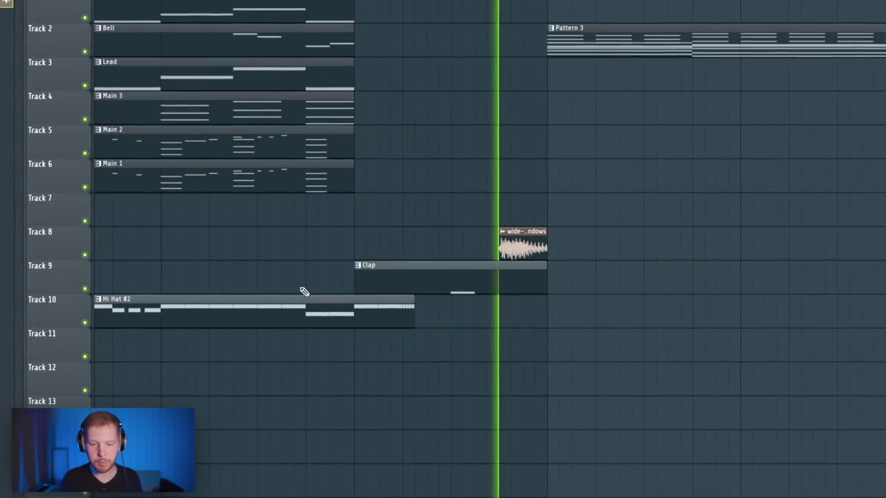
scroll(432, 288, "down", 5)
left_click_drag(417, 249, 742, 246)
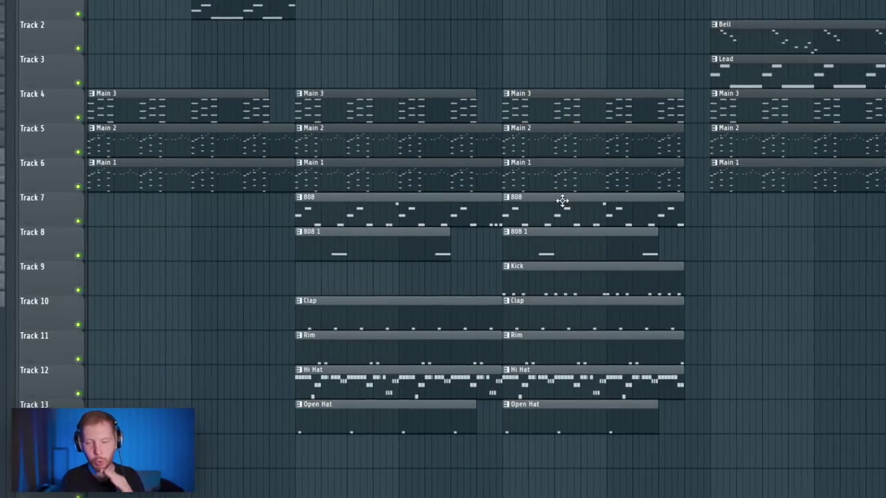
key("F9")
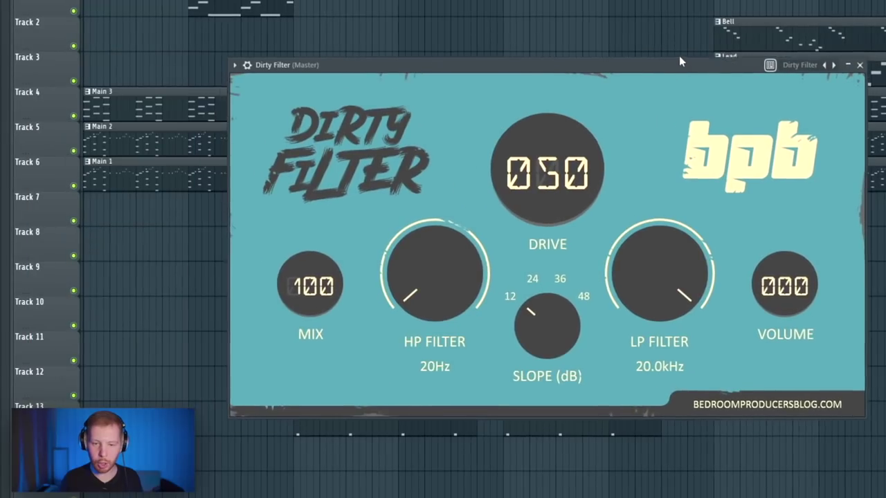
left_click_drag(679, 56, 667, 33)
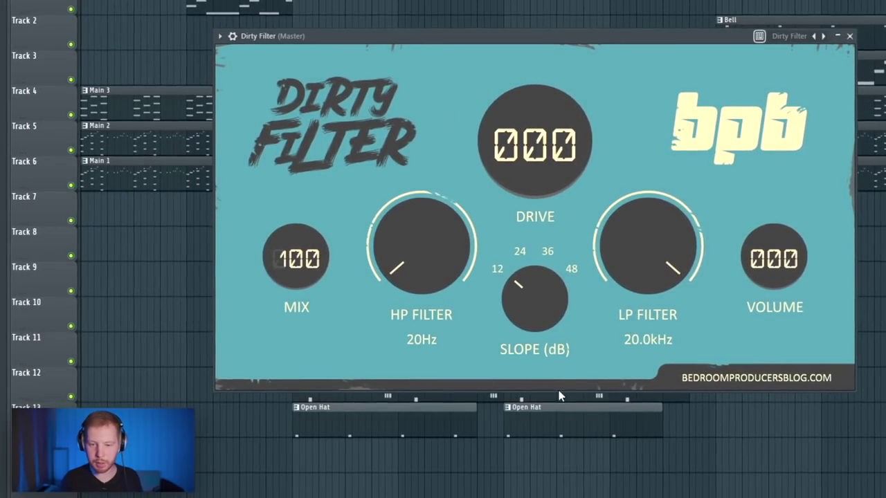
left_click_drag(675, 245, 675, 346)
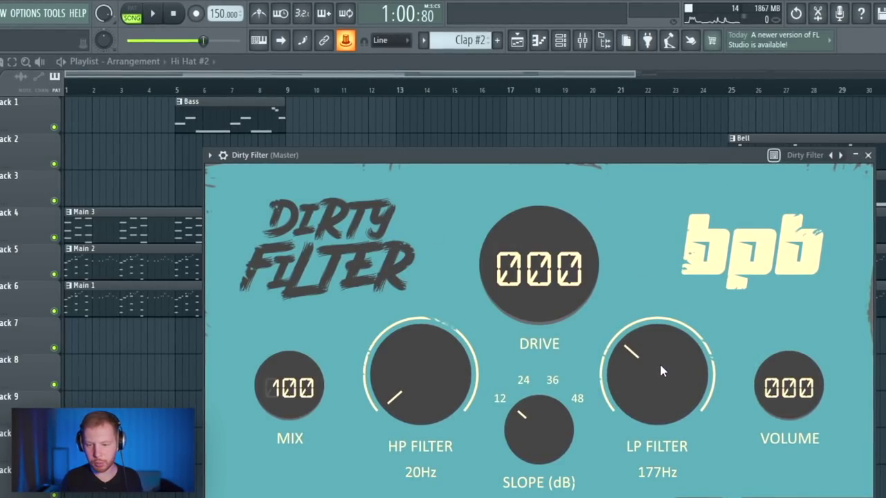
left_click_drag(660, 371, 660, 372)
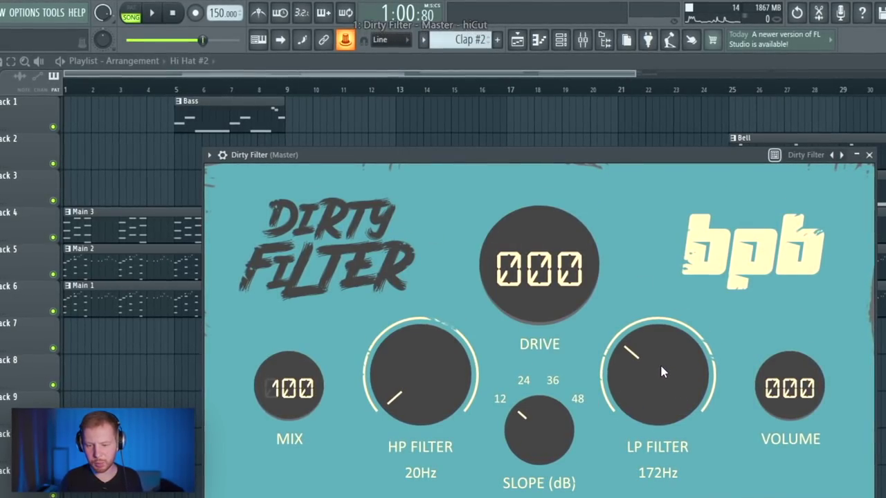
left_click(348, 42)
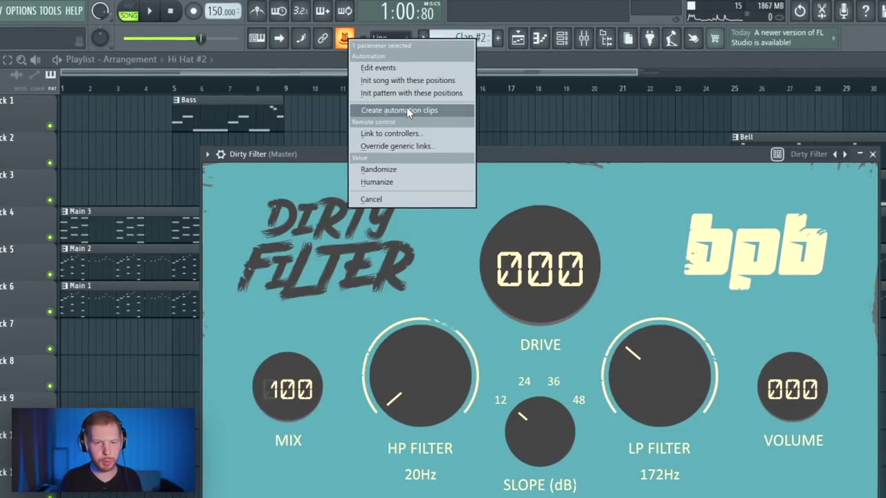
left_click(407, 111)
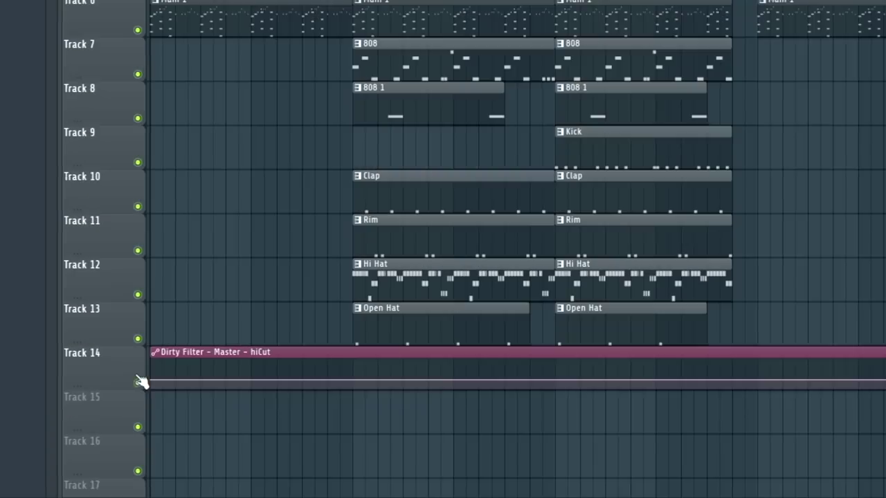
Step: Shape the hiCut automation to stay fully open from the start until just before bar 19, then drop to the copied low value at bar 19
right_click(139, 381)
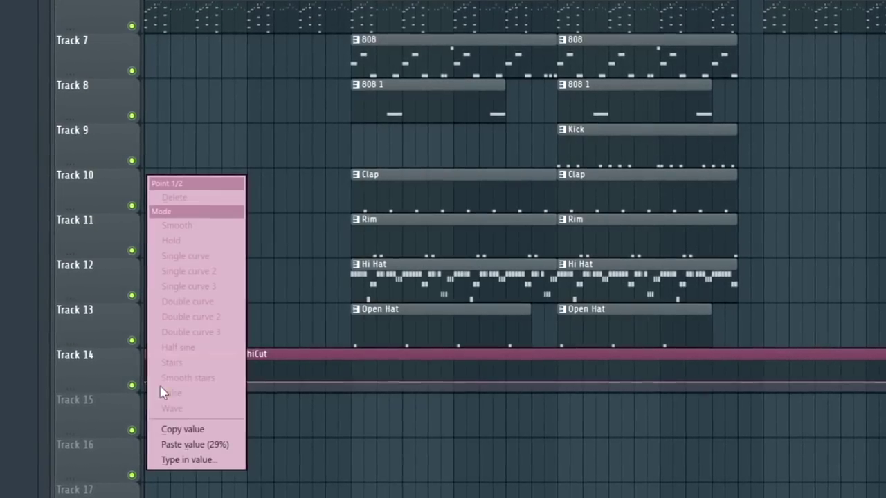
left_click(182, 430)
scroll(622, 311, "up", 5)
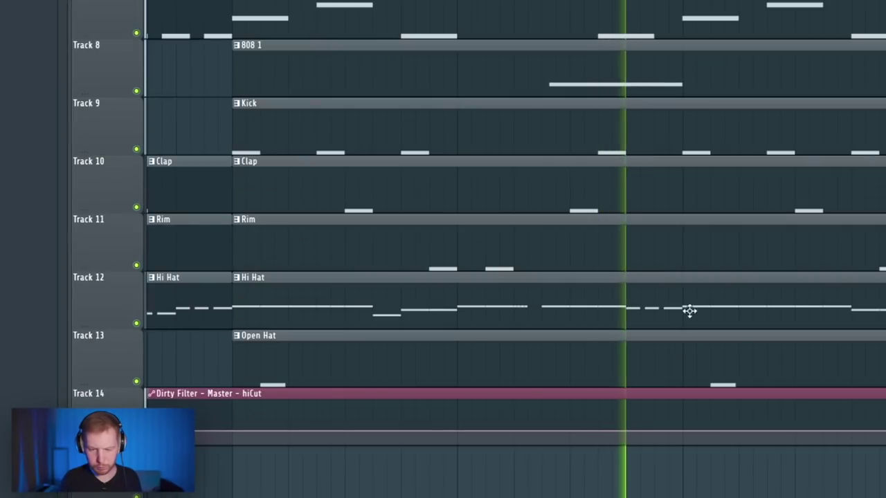
right_click(683, 434)
right_click(684, 434)
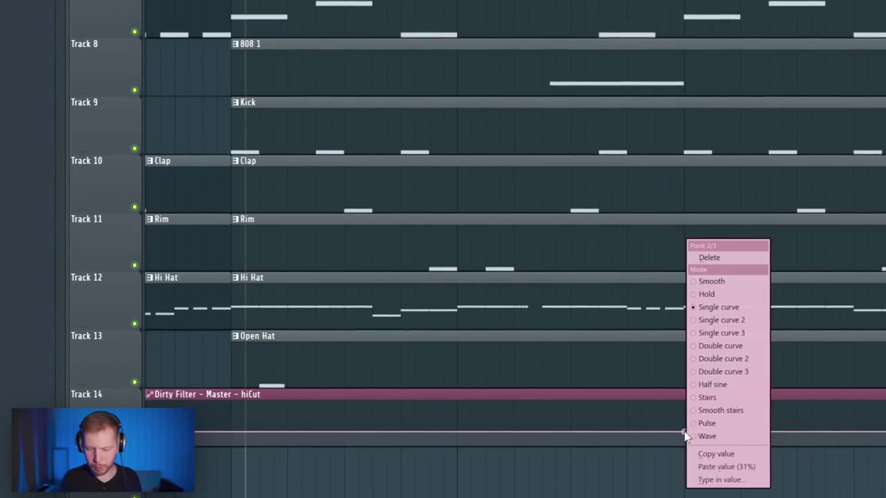
left_click(729, 469)
right_click(629, 424)
left_click_drag(630, 423, 631, 386)
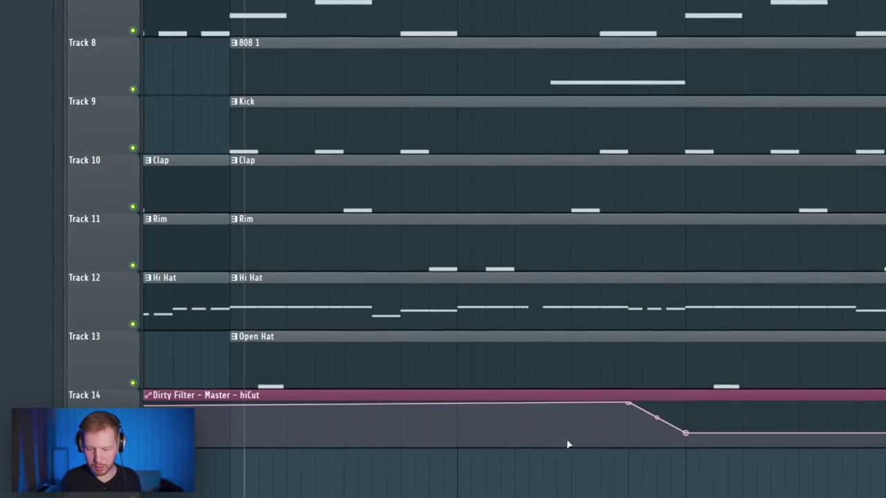
scroll(566, 444, "down", 5)
left_click_drag(145, 414, 147, 443)
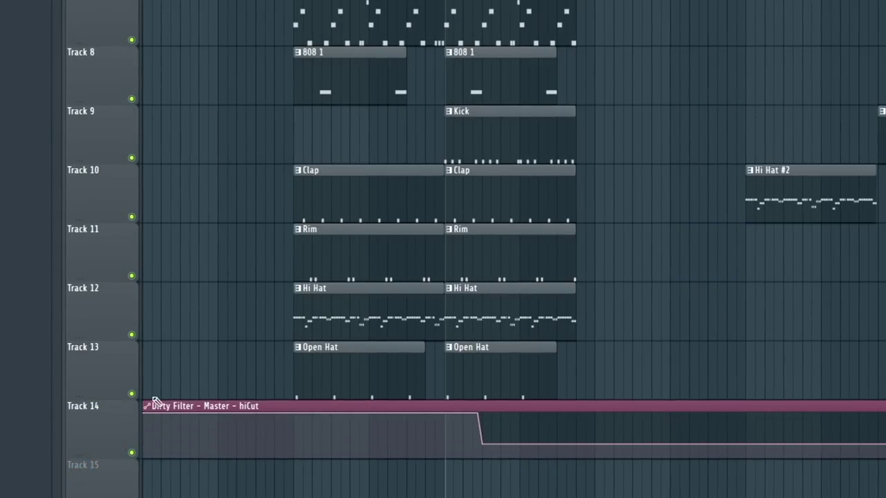
Step: Play the filter drop, then add hiCut points that hold the low value until just before bar 21 and reopen the filter at bar 21
scroll(487, 437, "up", 3)
key("space")
scroll(503, 448, "up", 3)
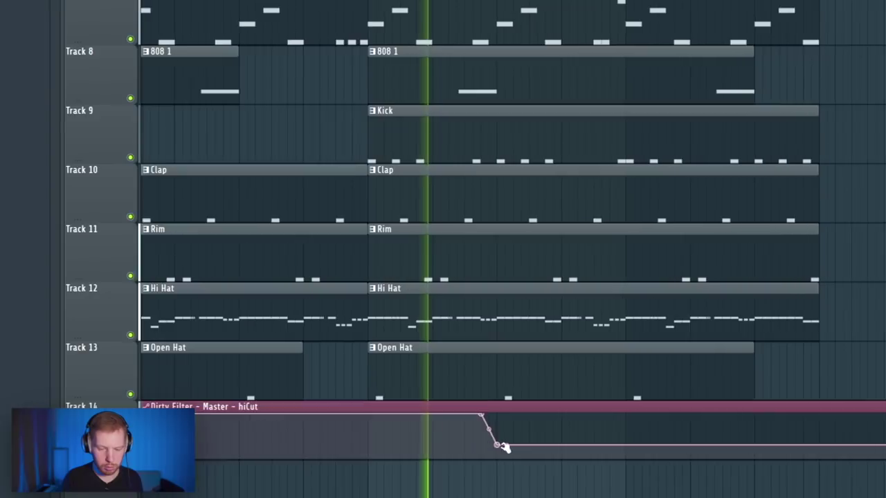
scroll(504, 447, "up", 3)
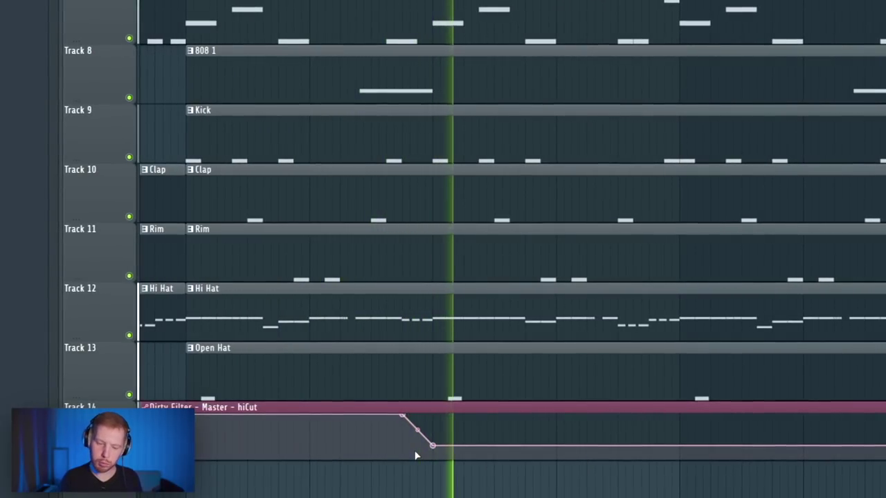
key("space")
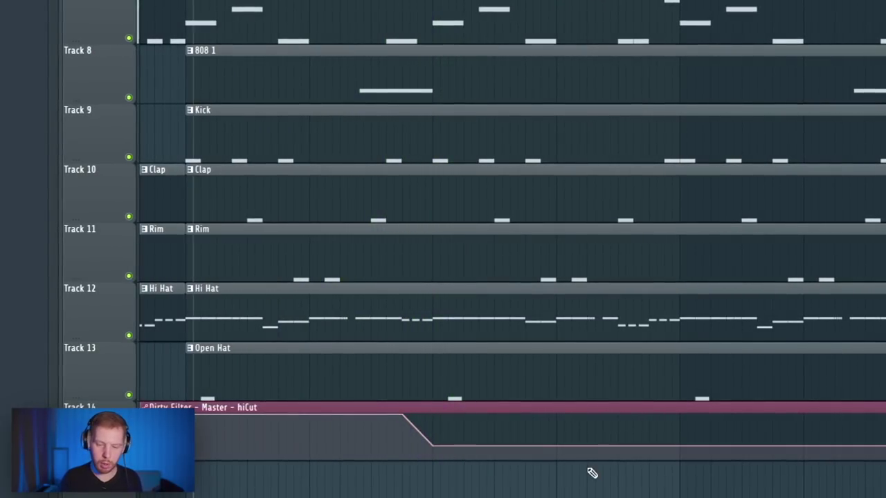
right_click(654, 448)
left_click(683, 472)
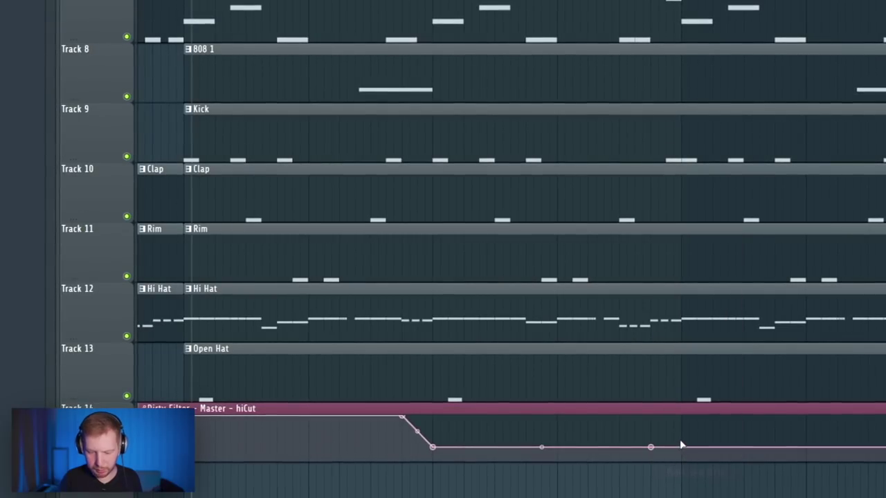
right_click(681, 444)
left_click_drag(681, 444, 684, 414)
scroll(651, 455, "down", 7)
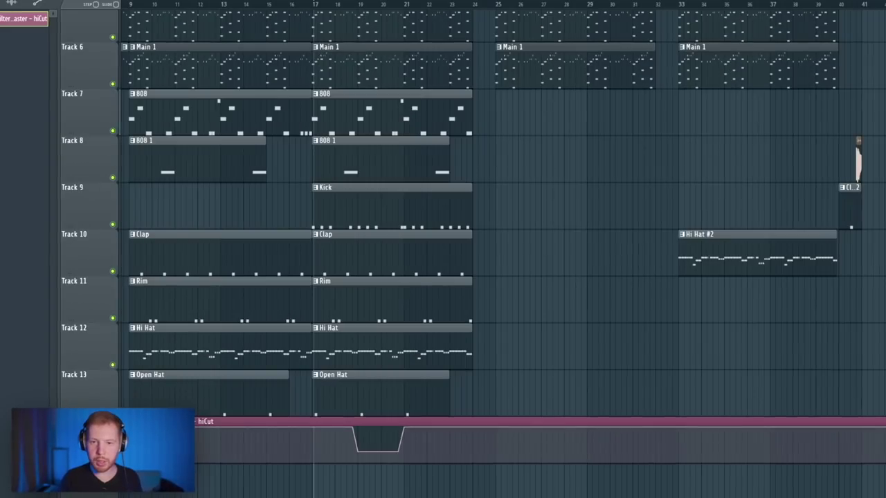
Step: Create an automation clip for the mix level of Dirty Filter on the Master
key("F9")
right_click(777, 111)
left_click(813, 166)
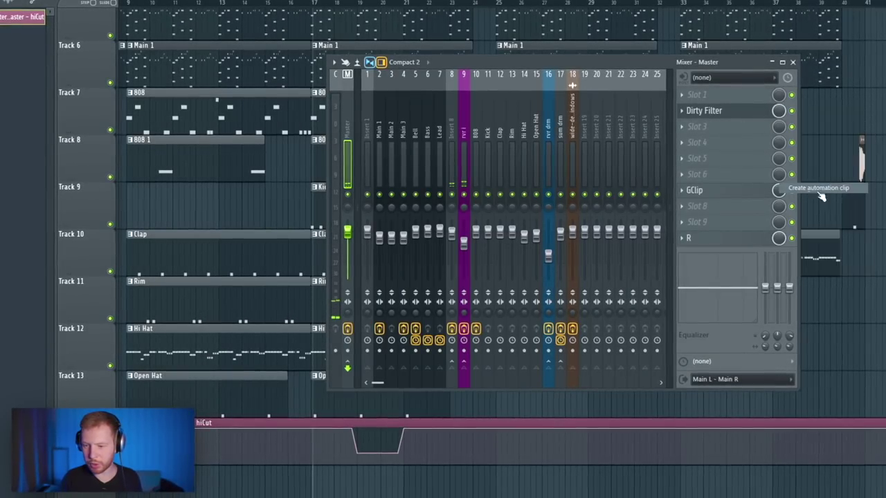
key("F9")
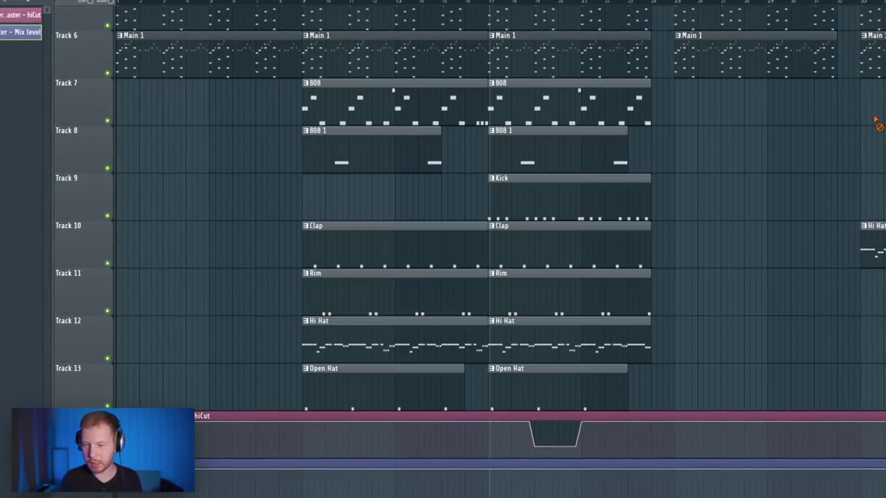
Step: Add a vertical jump from zero to full in the Mix level automation where the hiCut curve starts falling, just before bar 19
scroll(585, 340, "down", 4)
scroll(516, 323, "up", 4)
scroll(465, 334, "up", 2)
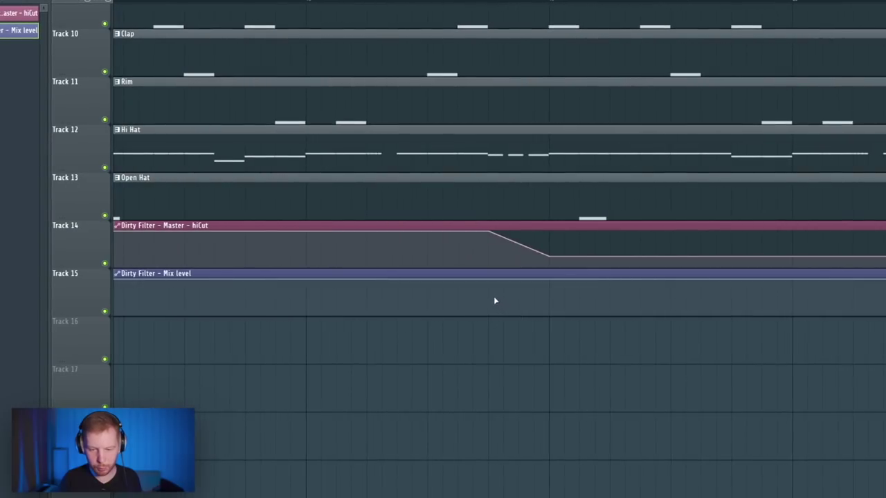
right_click(489, 281)
left_click_drag(489, 280, 489, 316)
right_click(489, 315)
left_click_drag(489, 316, 490, 280)
scroll(642, 356, "down", 2)
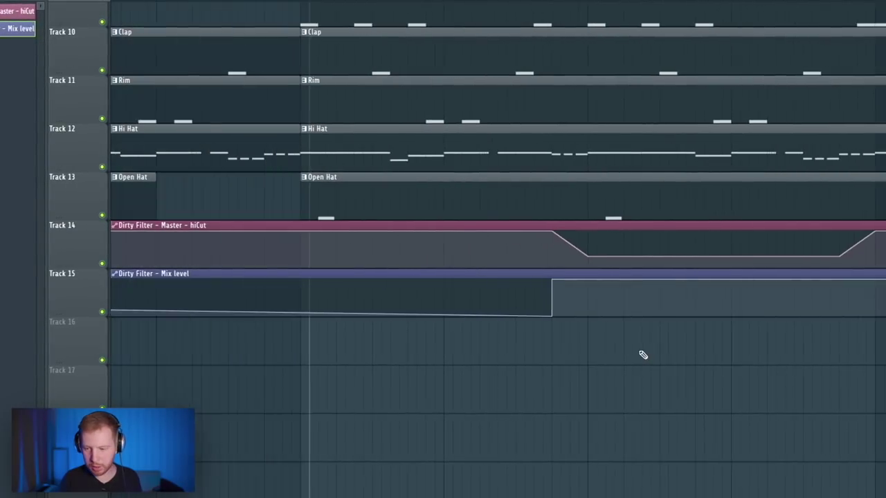
Step: Drop the Mix level automation vertically to zero at bar 21 and lower its start and end points to zero
right_click(857, 282)
scroll(366, 379, "down", 4)
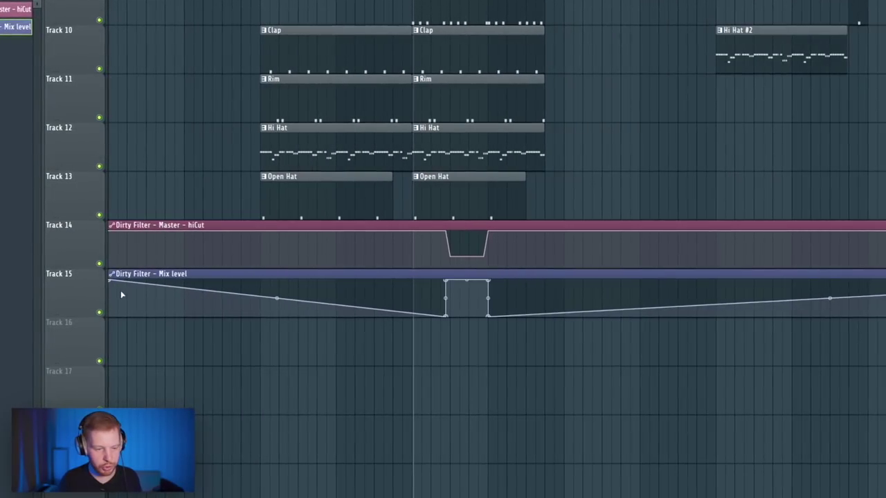
left_click_drag(110, 281, 110, 317)
scroll(421, 389, "down", 2)
left_click_drag(839, 281, 839, 317)
scroll(338, 325, "up", 3)
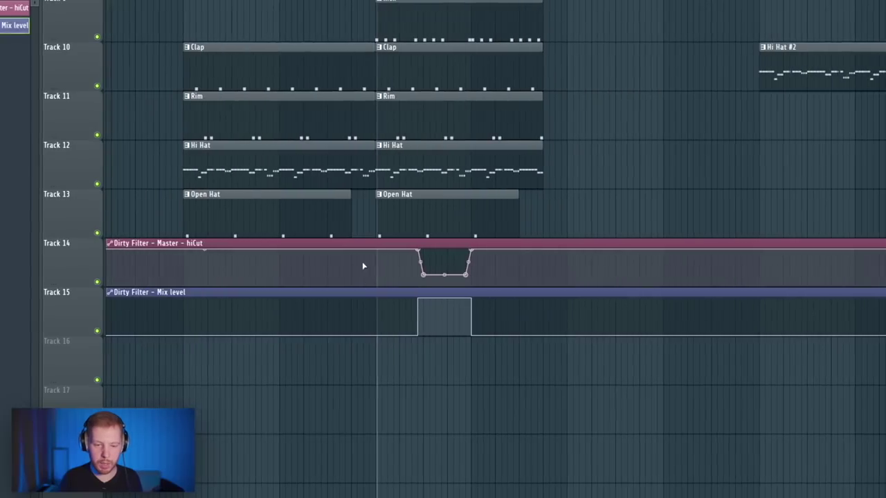
Step: Select the hiCut and Mix level automation clips and move both one track down to Tracks 15 and 16
left_click_drag(363, 225, 344, 350)
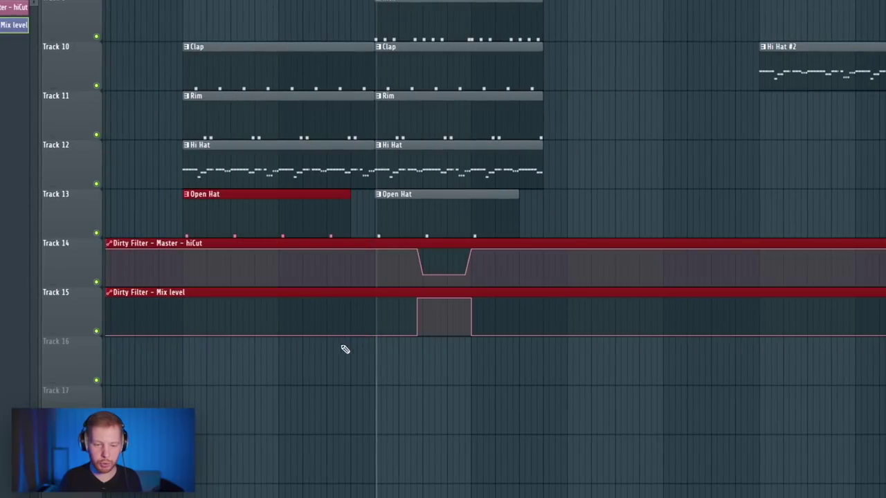
left_click(384, 374)
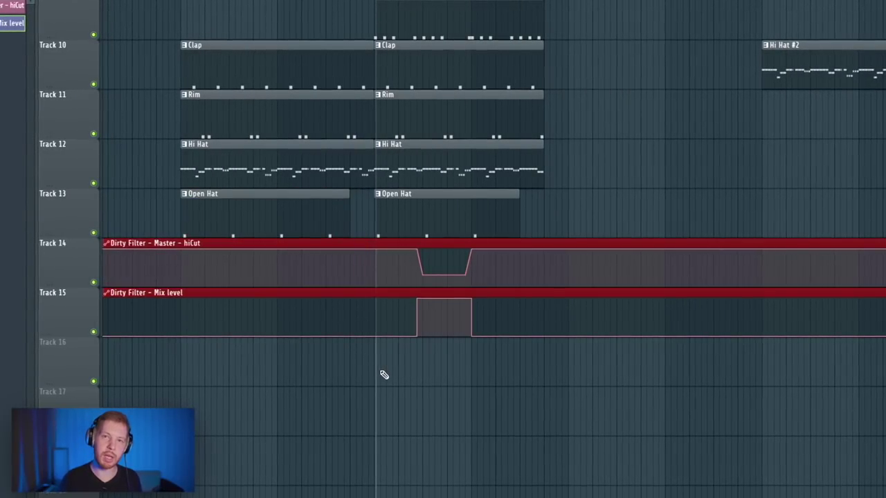
key("shift+Down")
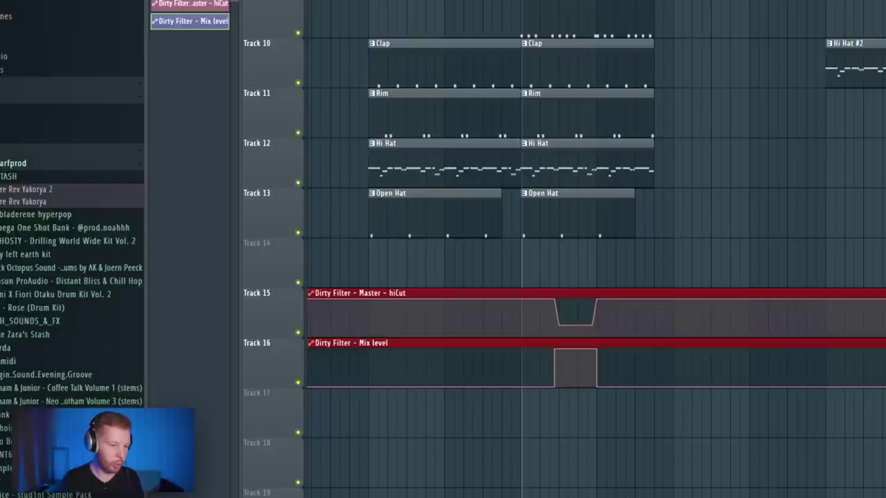
Step: Place the Snare Rev Yakorya 2 sample on Track 14, starting halfway through bar 18, just before the filter drop
scroll(516, 275, "up", 4)
left_click_drag(513, 273, 626, 277)
scroll(570, 280, "down", 3)
scroll(624, 277, "up", 5)
Step: Set the root note of the Snare Rev Yakorya 2 clip to F#4 and close its settings
double_click(623, 276)
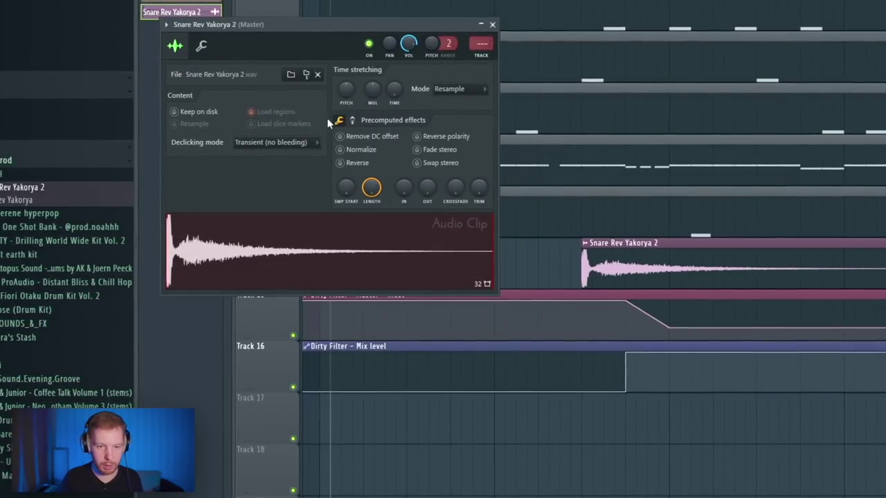
left_click(202, 46)
right_click(303, 249)
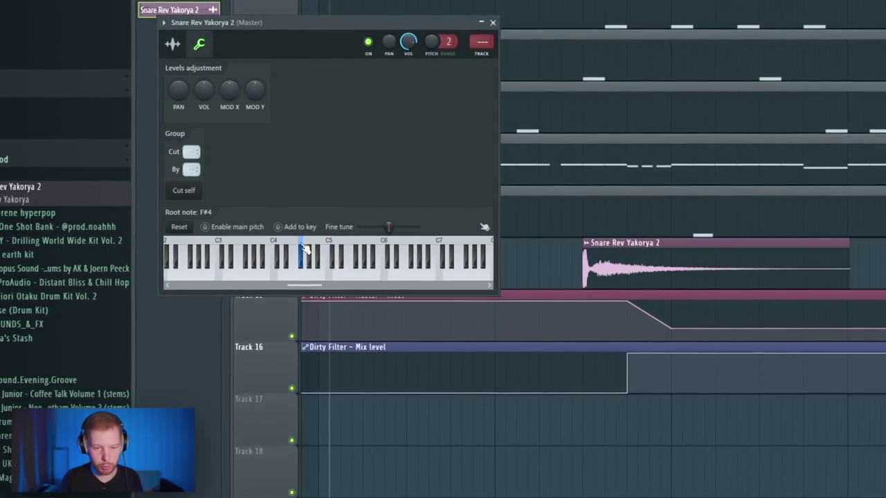
left_click(170, 42)
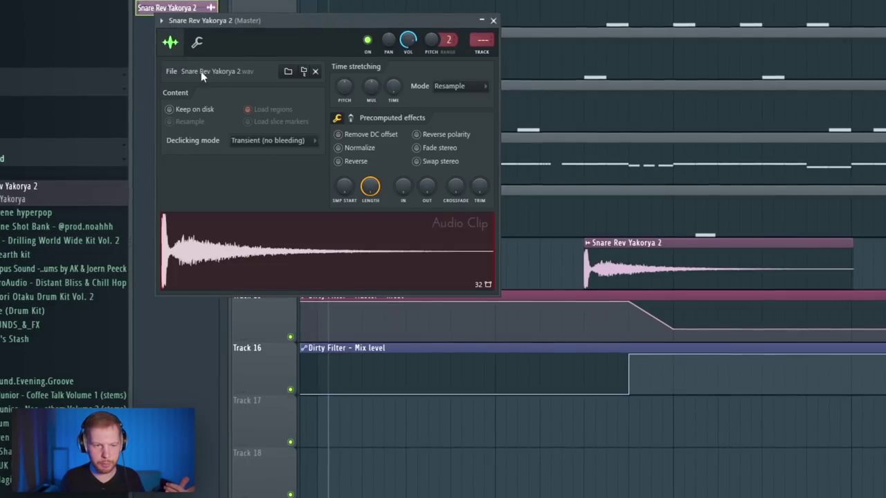
key("Escape")
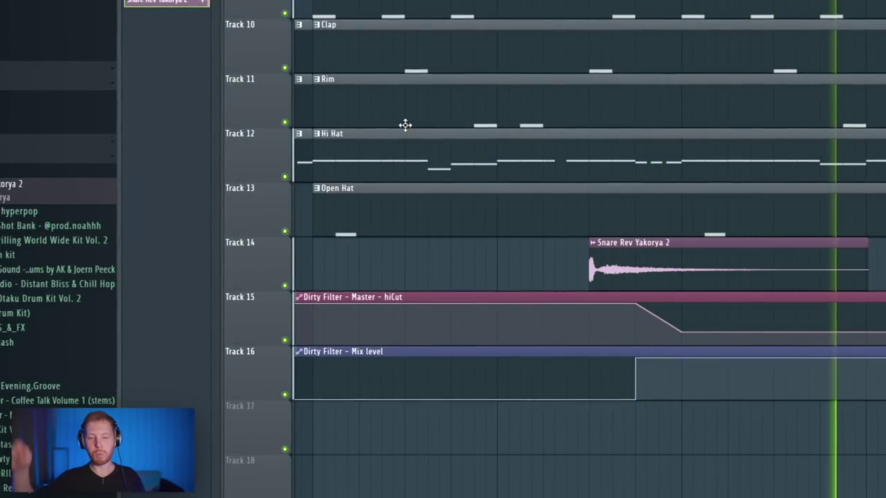
Step: Add HalfTime to the Master and automate its mix level, staying at zero and jumping to full at bar 49
scroll(433, 89, "down", 4, "ctrl")
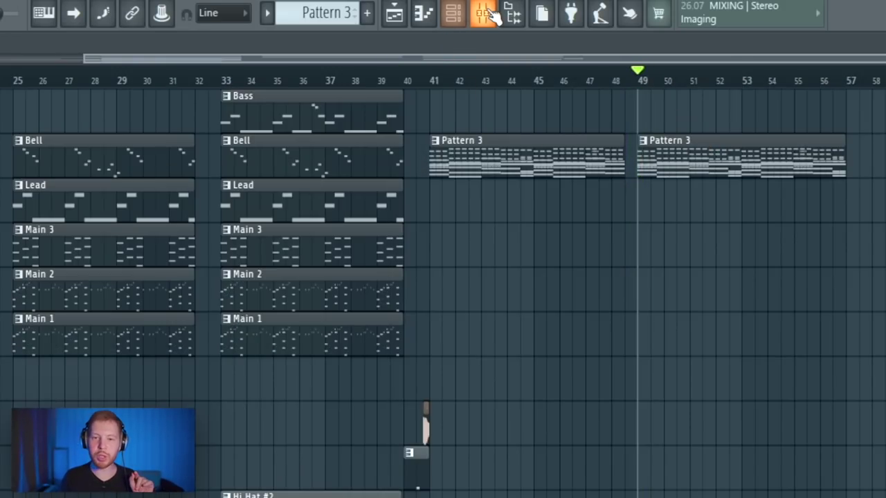
left_click(487, 14)
left_click(758, 309)
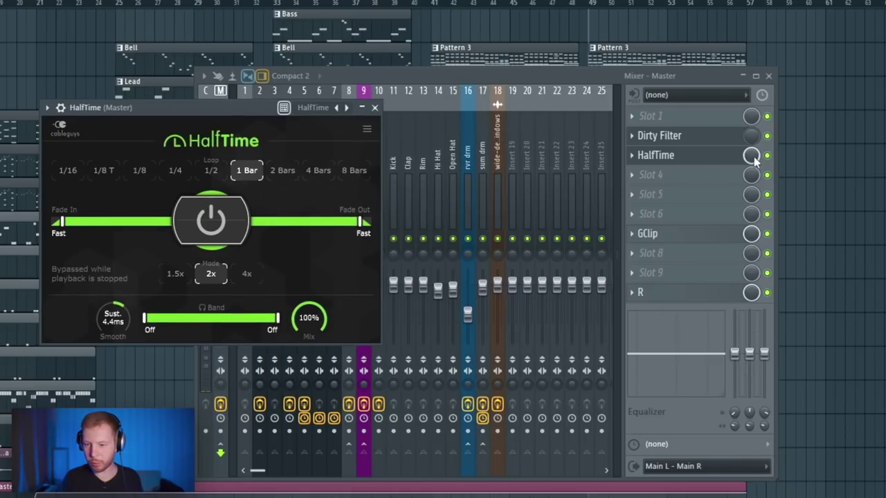
right_click(753, 157)
left_click(803, 256)
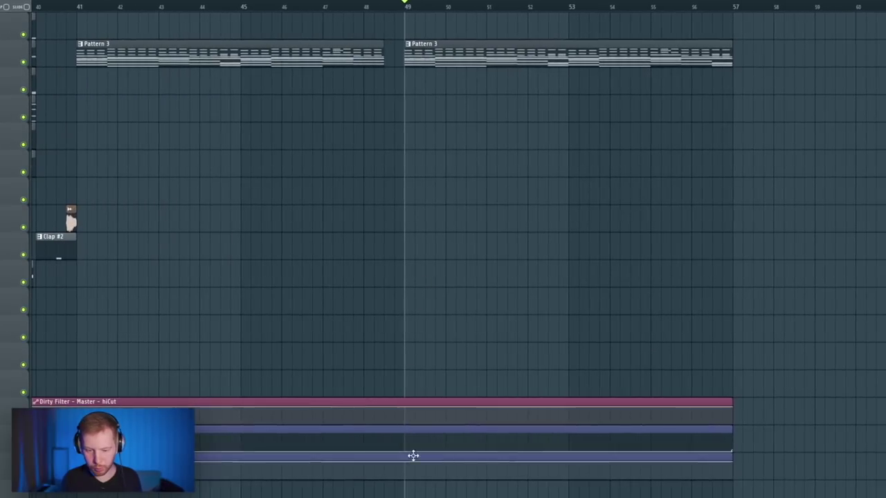
left_click_drag(413, 455, 406, 490)
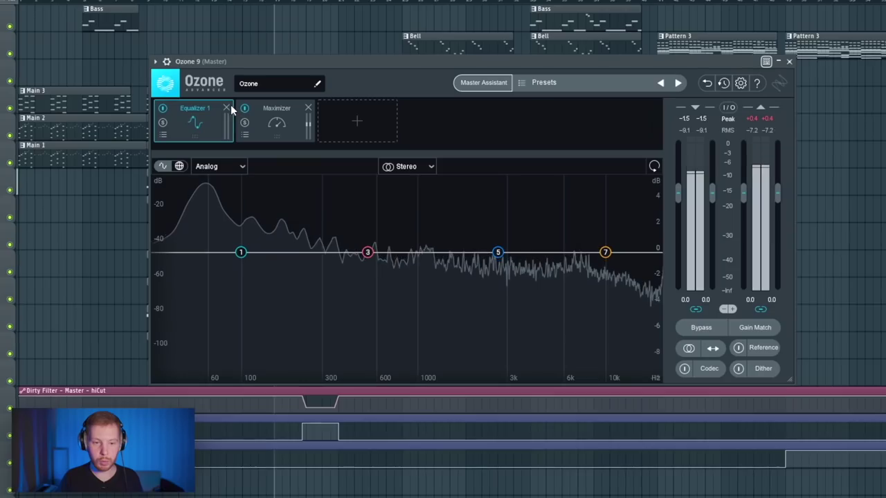
Step: Remove the Equalizer module from the Master's Ozone 9 chain and dismiss the Exciter presets
left_click(226, 108)
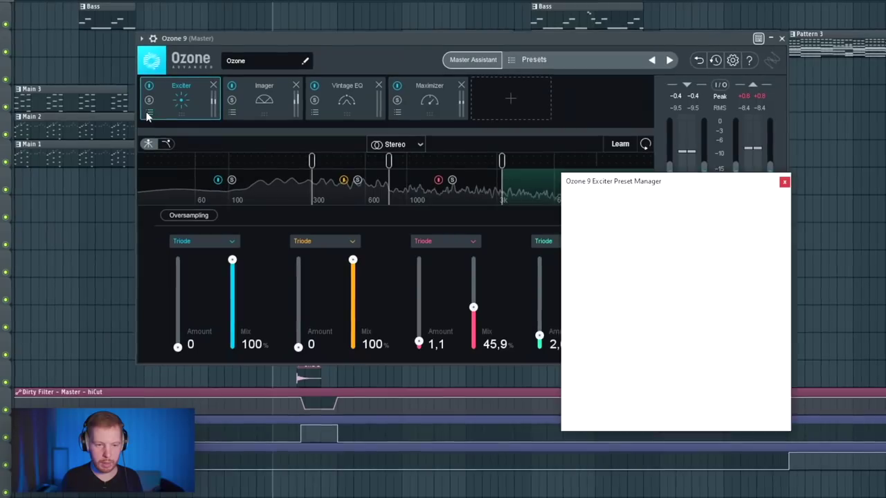
left_click(785, 182)
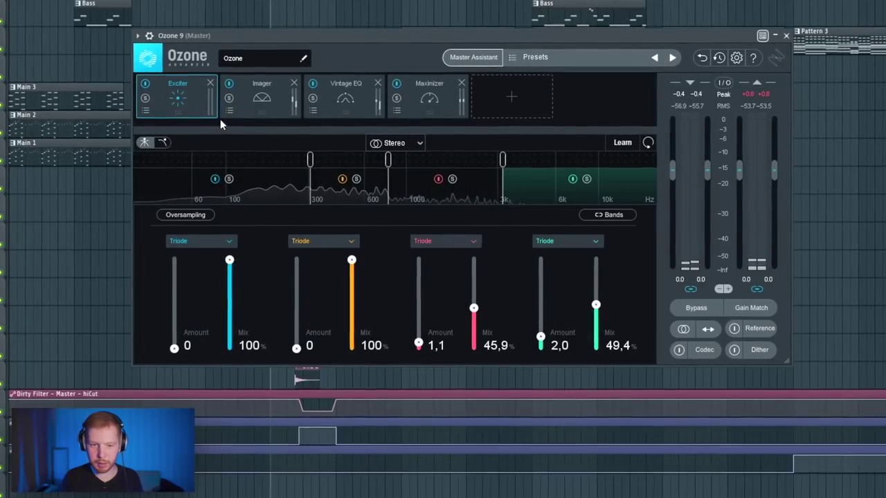
Step: Review the Ozone 9 Imager's band widths and its list of presets, leaving the list closed
left_click(245, 111)
left_click(230, 111)
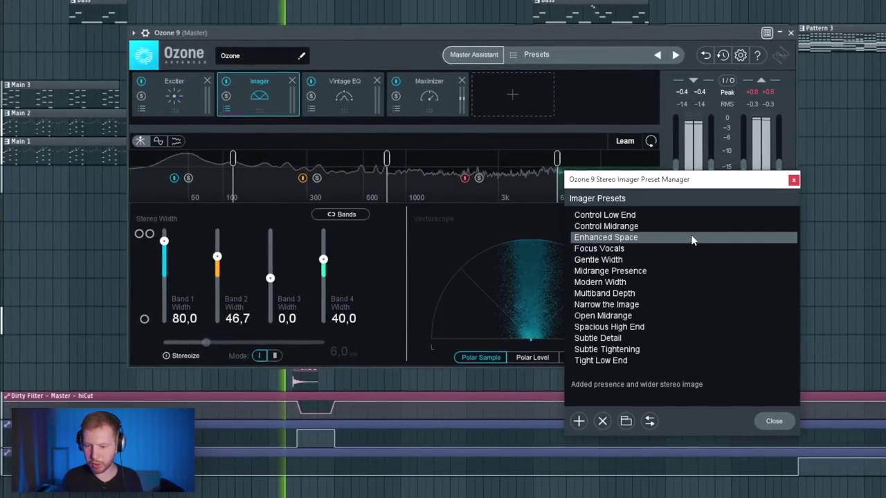
left_click(794, 180)
Step: Review the Vintage EQ bands and the Maximizer's threshold, ceiling and character settings in Ozone 9
left_click(344, 90)
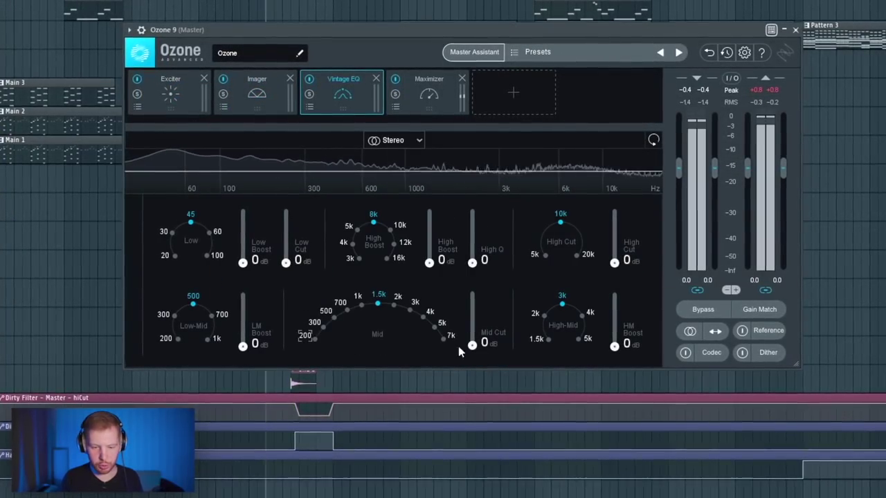
mouse_move(479, 343)
left_mouse_down()
mouse_move(479, 333)
mouse_move(473, 342)
left_mouse_up()
left_click(314, 339)
left_click(428, 90)
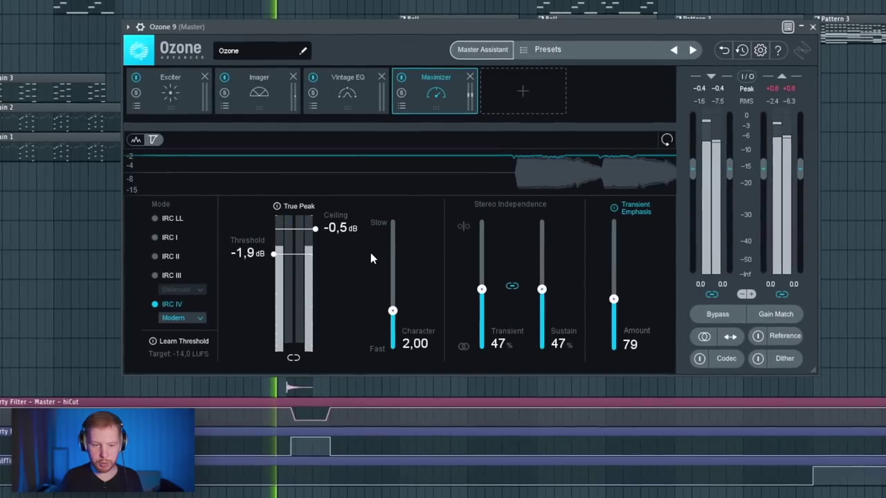